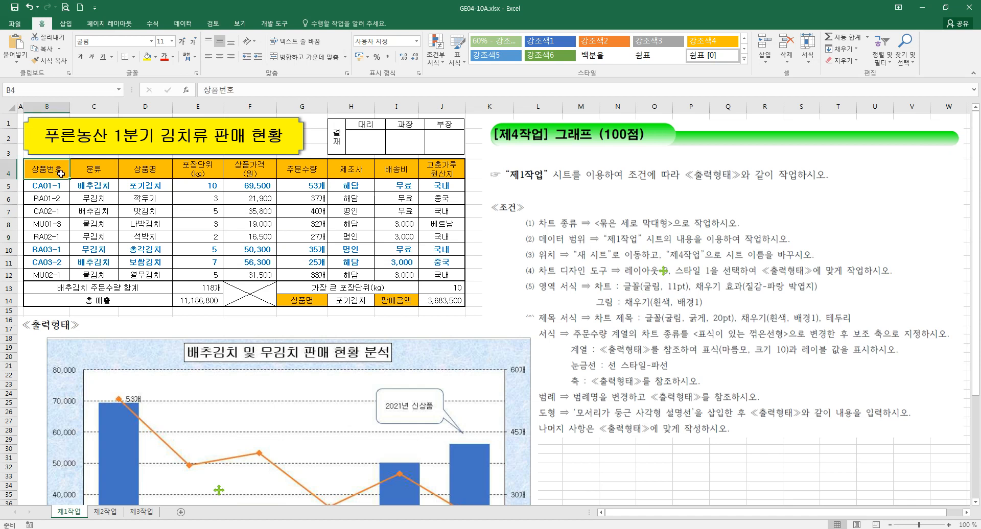
pyautogui.moveTo(443, 185); pyautogui.dragTo(49, 273)
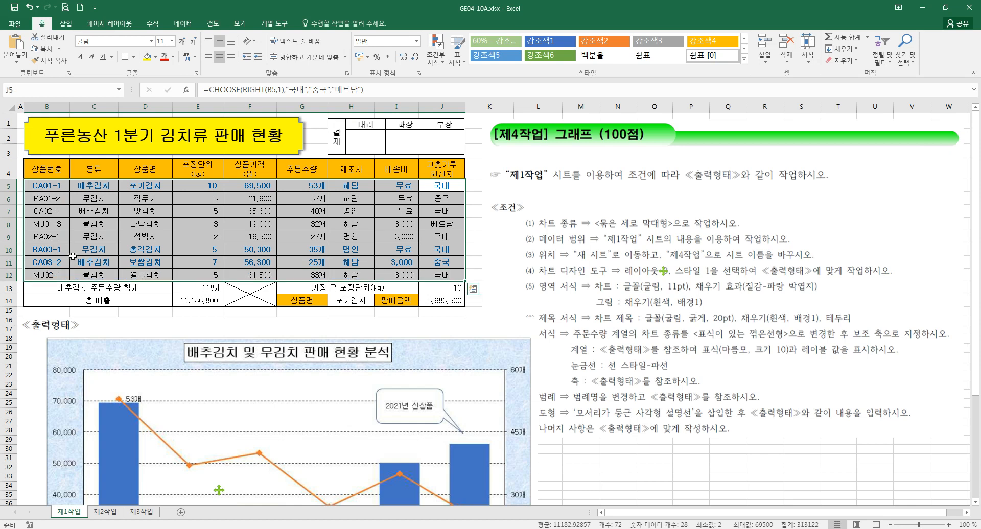
pyautogui.click(131, 224)
pyautogui.moveTo(55, 168); pyautogui.dragTo(463, 280)
pyautogui.click(388, 352)
pyautogui.moveTo(389, 351); pyautogui.dragTo(397, 350)
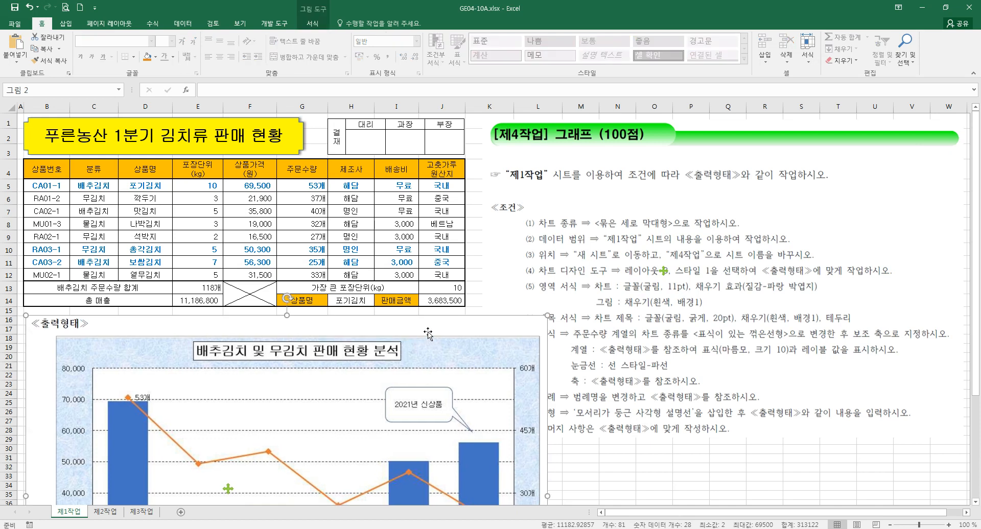
pyautogui.moveTo(51, 186)
pyautogui.mouseDown()
pyautogui.moveTo(371, 271)
pyautogui.moveTo(431, 271)
pyautogui.mouseUp()
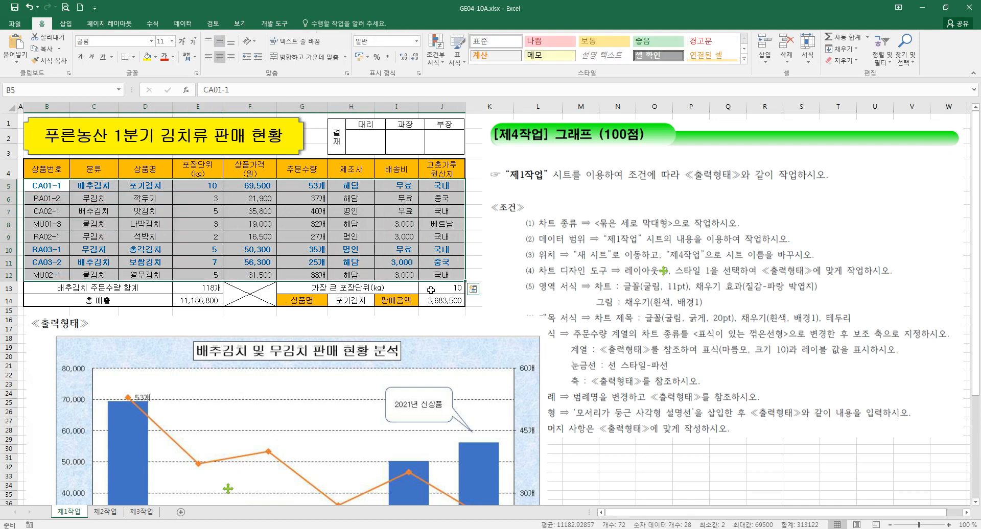
pyautogui.click(438, 361)
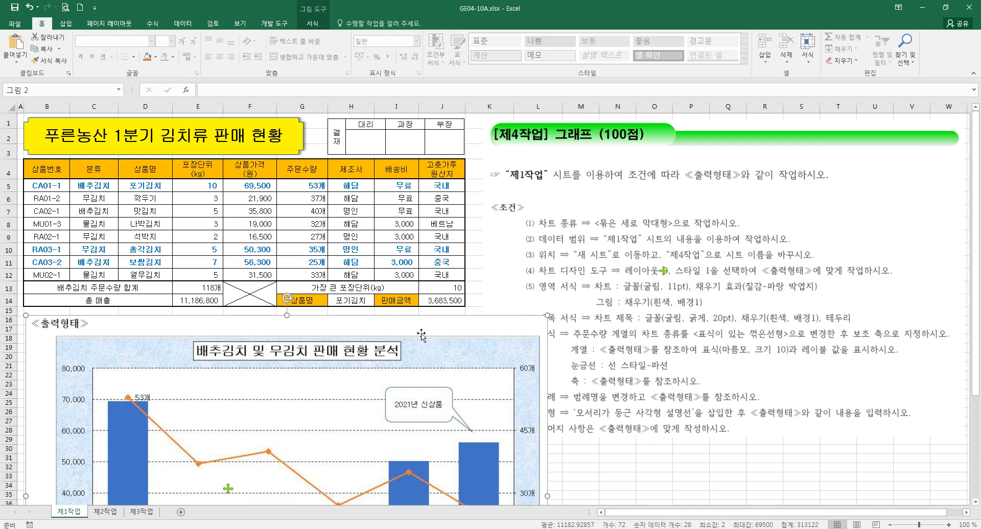
# Clear the calculated contents of cells J13:J14, E13:E14 and I5:J12 in the kimchi sales table.
pyautogui.moveTo(444, 290); pyautogui.dragTo(444, 303)
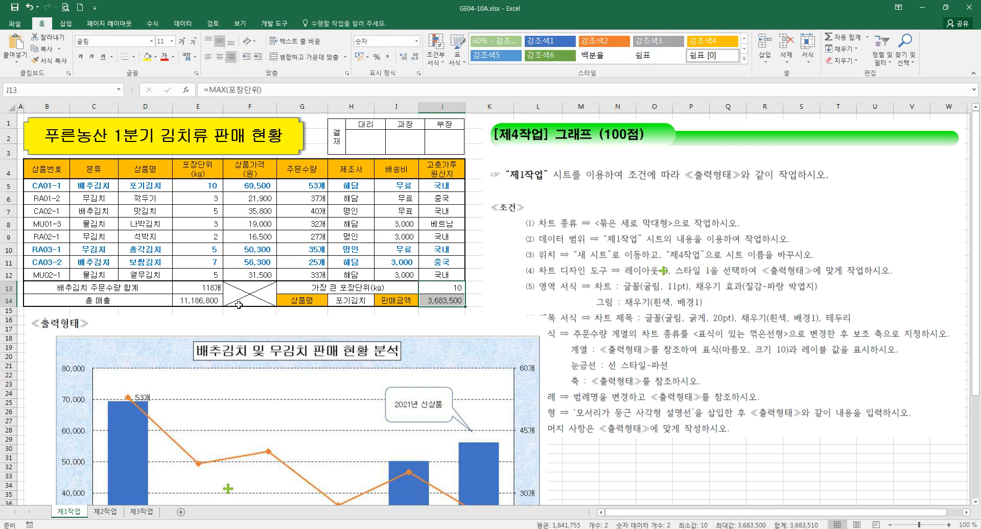
pyautogui.moveTo(215, 290); pyautogui.dragTo(212, 302)
pyautogui.moveTo(393, 185); pyautogui.dragTo(437, 269)
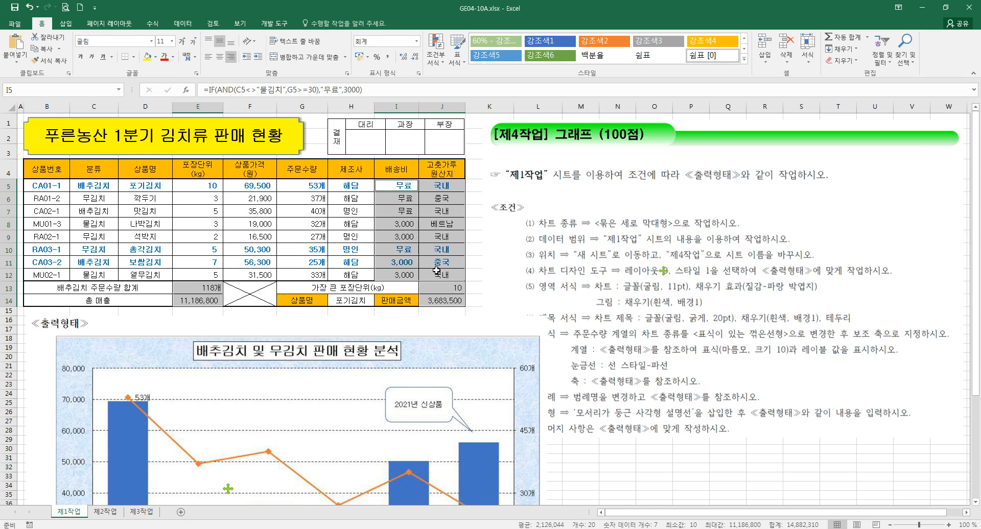
pyautogui.press('Delete')
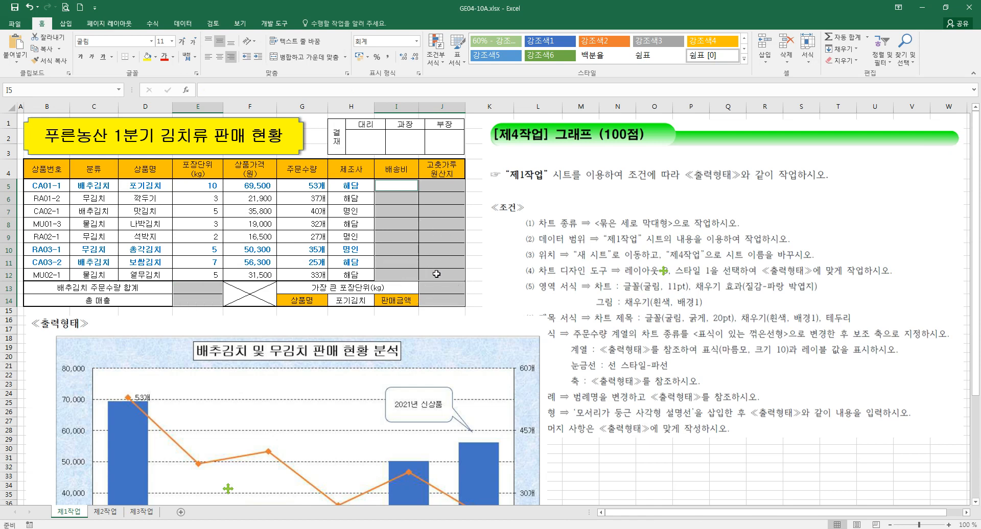
pyautogui.hotkey('ctrl', 'z')
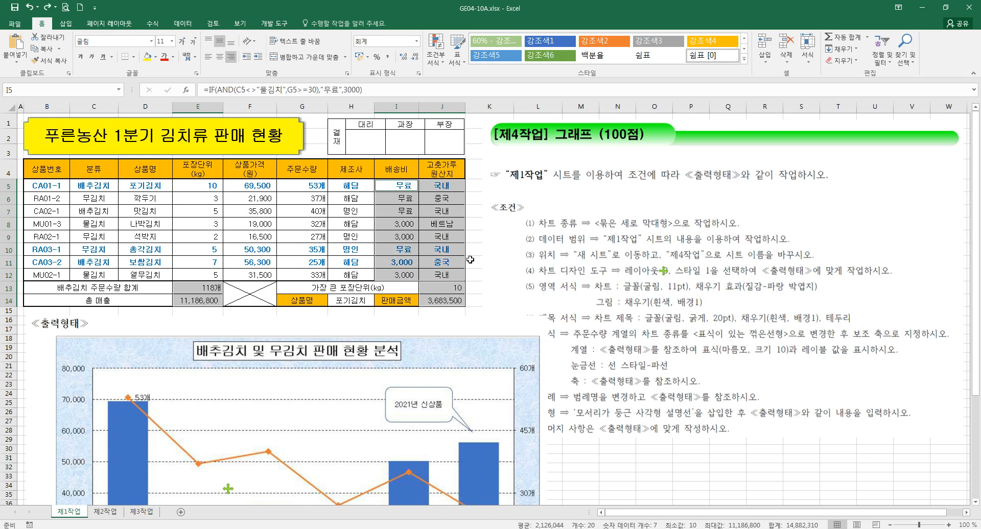
pyautogui.press('Delete')
pyautogui.click(432, 250)
# Clear the conditional formatting rules from the entire 제1작업 sheet.
pyautogui.moveTo(46, 186); pyautogui.dragTo(348, 271)
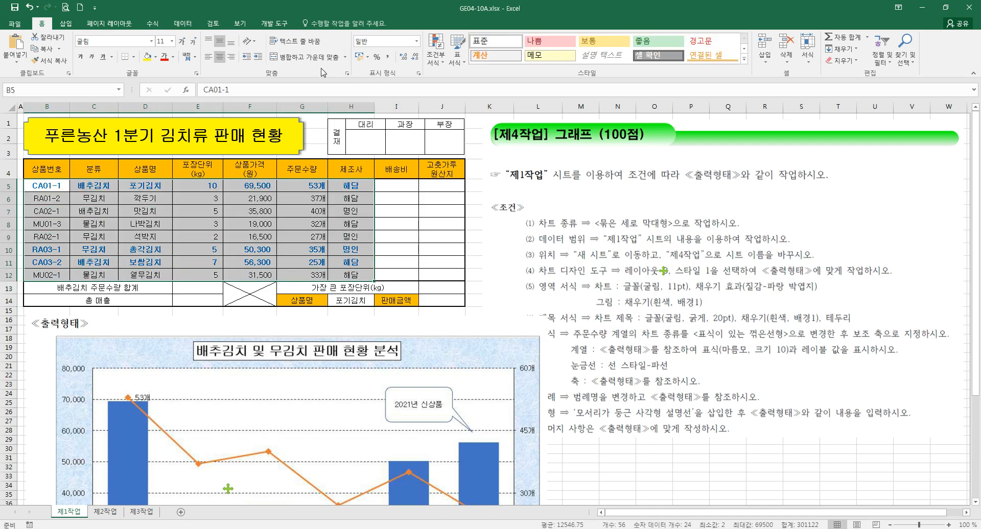
pyautogui.click(436, 51)
pyautogui.moveTo(476, 201)
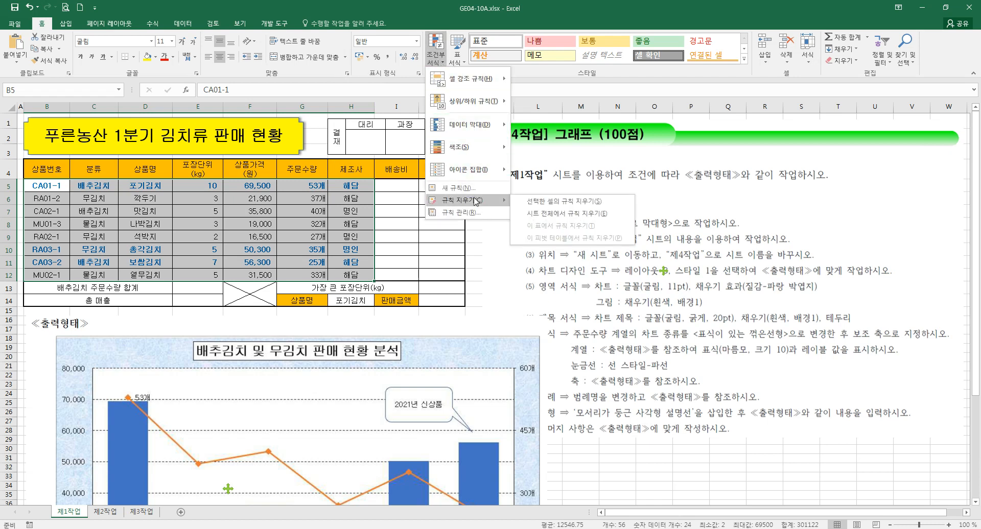
pyautogui.click(544, 213)
pyautogui.click(439, 249)
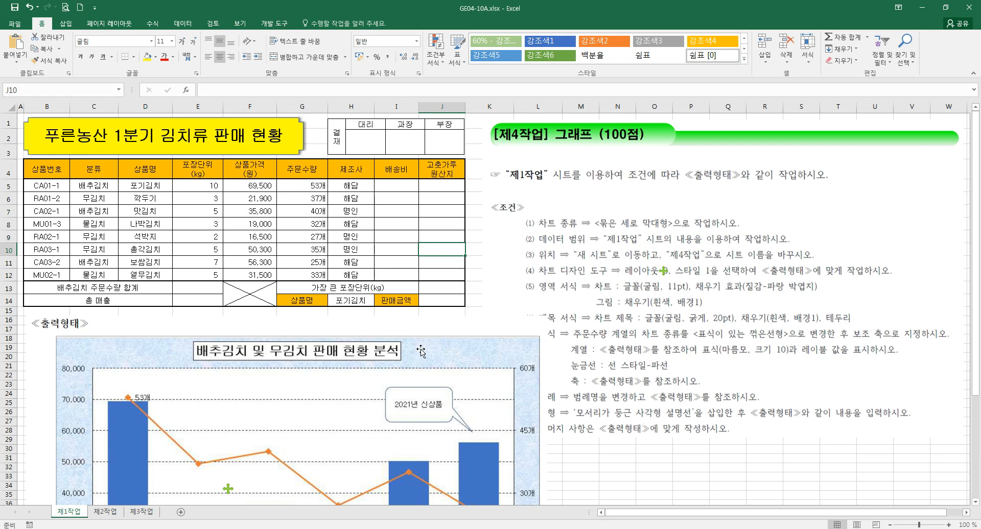
# Move the ≪출력형태≫ sample picture up over the worksheet so that the whole chart can be viewed.
pyautogui.click(564, 287)
pyautogui.moveTo(405, 363); pyautogui.dragTo(395, 482)
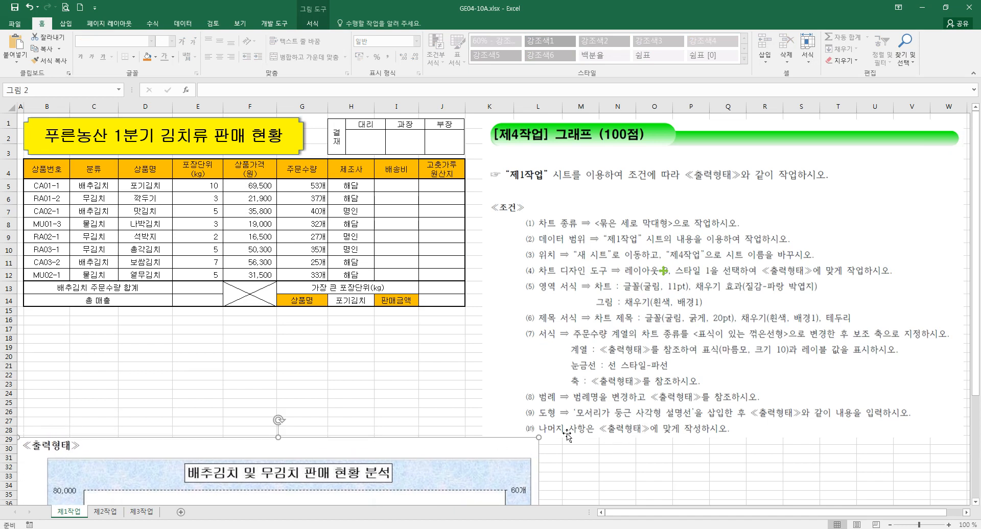
pyautogui.click(587, 328)
pyautogui.click(443, 312)
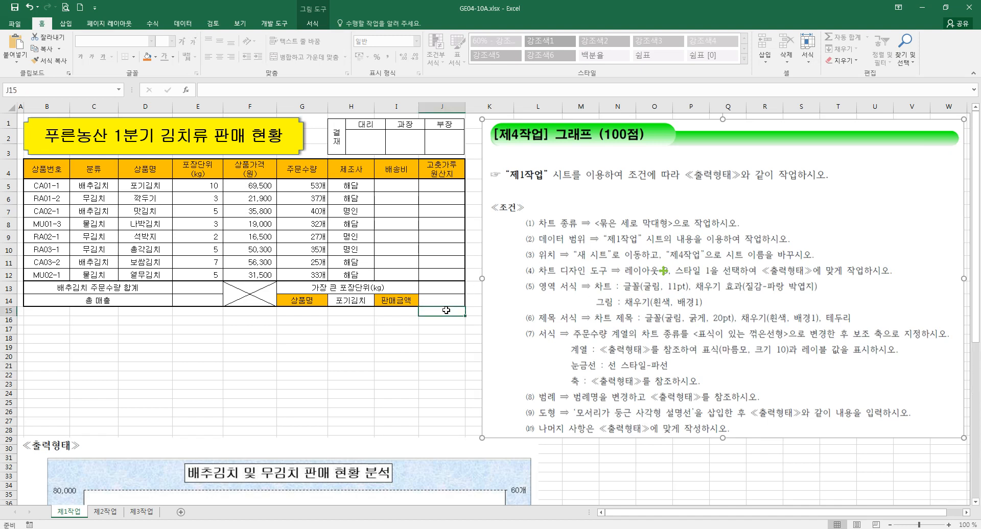
pyautogui.moveTo(402, 471); pyautogui.dragTo(552, 193)
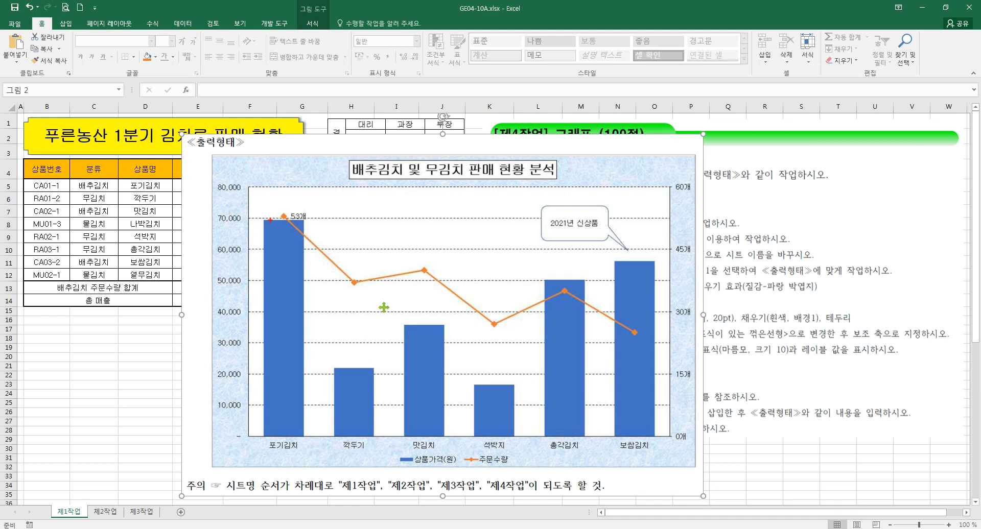
pyautogui.moveTo(350, 202)
pyautogui.mouseDown()
pyautogui.moveTo(356, 214)
pyautogui.moveTo(372, 199)
pyautogui.moveTo(381, 218)
pyautogui.moveTo(394, 213)
pyautogui.moveTo(393, 200)
pyautogui.moveTo(421, 217)
pyautogui.mouseUp()
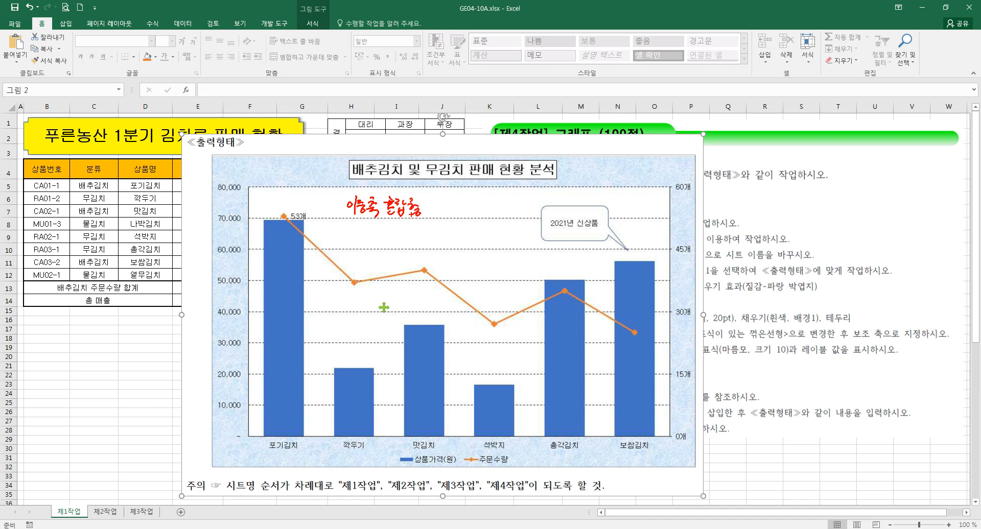
pyautogui.moveTo(246, 168); pyautogui.dragTo(250, 180)
pyautogui.moveTo(254, 167); pyautogui.dragTo(246, 193)
pyautogui.moveTo(657, 168); pyautogui.dragTo(667, 183)
pyautogui.moveTo(666, 183); pyautogui.dragTo(662, 181)
pyautogui.moveTo(184, 224)
pyautogui.mouseDown()
pyautogui.moveTo(200, 239)
pyautogui.moveTo(214, 233)
pyautogui.moveTo(197, 259)
pyautogui.mouseUp()
pyautogui.moveTo(198, 246); pyautogui.dragTo(206, 257)
pyautogui.moveTo(209, 241); pyautogui.dragTo(215, 253)
pyautogui.moveTo(213, 253); pyautogui.dragTo(228, 250)
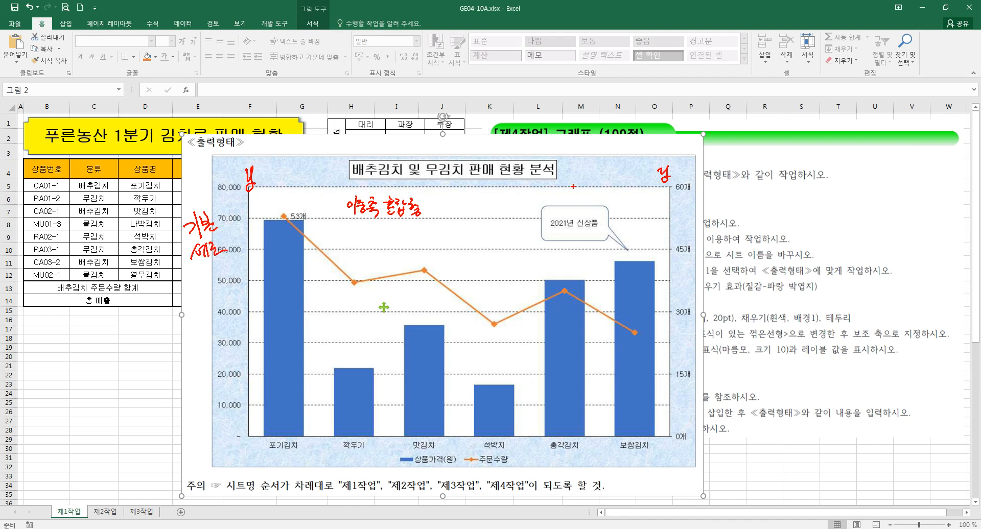
pyautogui.moveTo(679, 203)
pyautogui.mouseDown()
pyautogui.moveTo(686, 216)
pyautogui.moveTo(698, 203)
pyautogui.moveTo(707, 214)
pyautogui.moveTo(718, 207)
pyautogui.mouseUp()
pyautogui.moveTo(719, 194); pyautogui.dragTo(726, 207)
pyautogui.moveTo(723, 205); pyautogui.dragTo(734, 201)
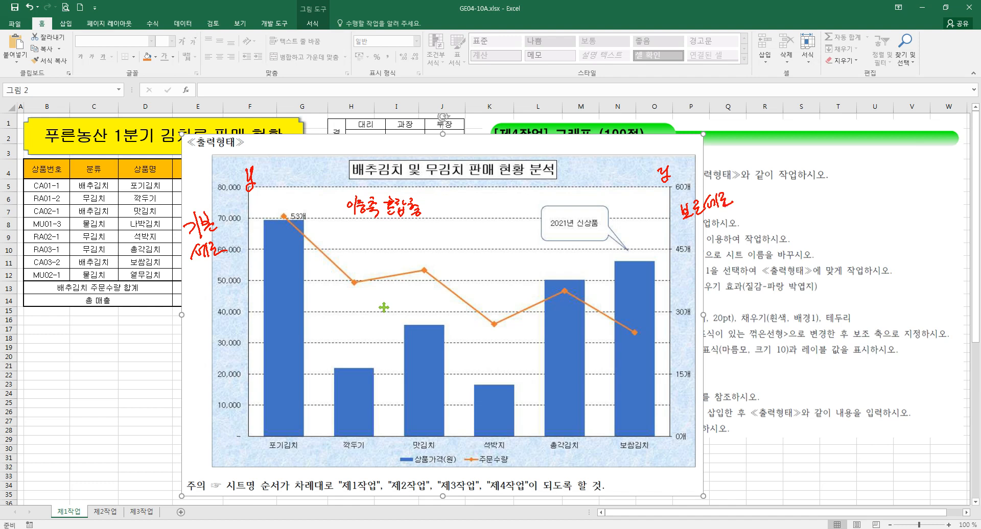
pyautogui.moveTo(345, 223); pyautogui.dragTo(387, 229)
pyautogui.moveTo(392, 225); pyautogui.dragTo(424, 220)
pyautogui.moveTo(444, 263)
pyautogui.mouseDown()
pyautogui.moveTo(450, 278)
pyautogui.moveTo(454, 271)
pyautogui.moveTo(439, 319)
pyautogui.mouseUp()
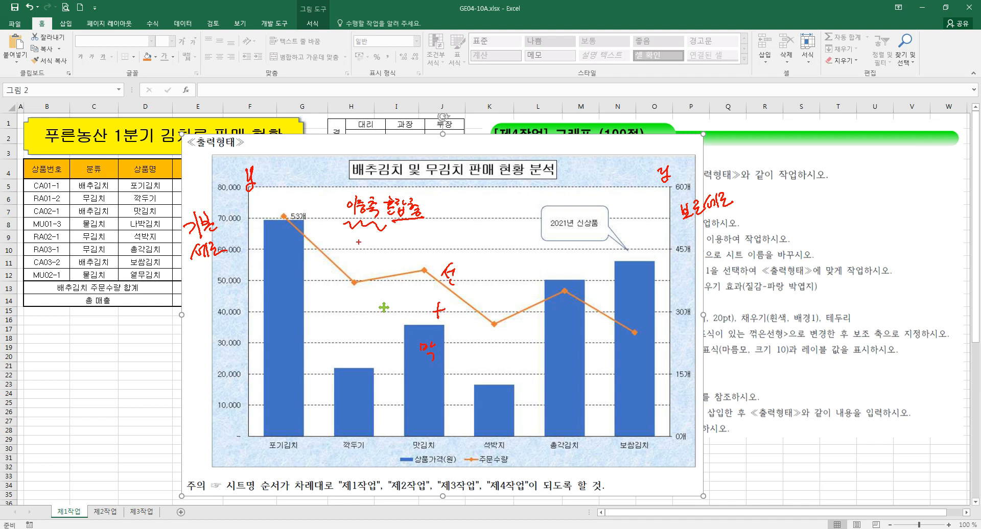
pyautogui.moveTo(363, 233)
pyautogui.mouseDown()
pyautogui.moveTo(371, 263)
pyautogui.moveTo(390, 258)
pyautogui.moveTo(397, 270)
pyautogui.mouseUp()
pyautogui.moveTo(411, 215)
pyautogui.mouseDown()
pyautogui.moveTo(419, 253)
pyautogui.moveTo(438, 240)
pyautogui.moveTo(426, 257)
pyautogui.moveTo(444, 247)
pyautogui.mouseUp()
pyautogui.moveTo(369, 283); pyautogui.dragTo(401, 267)
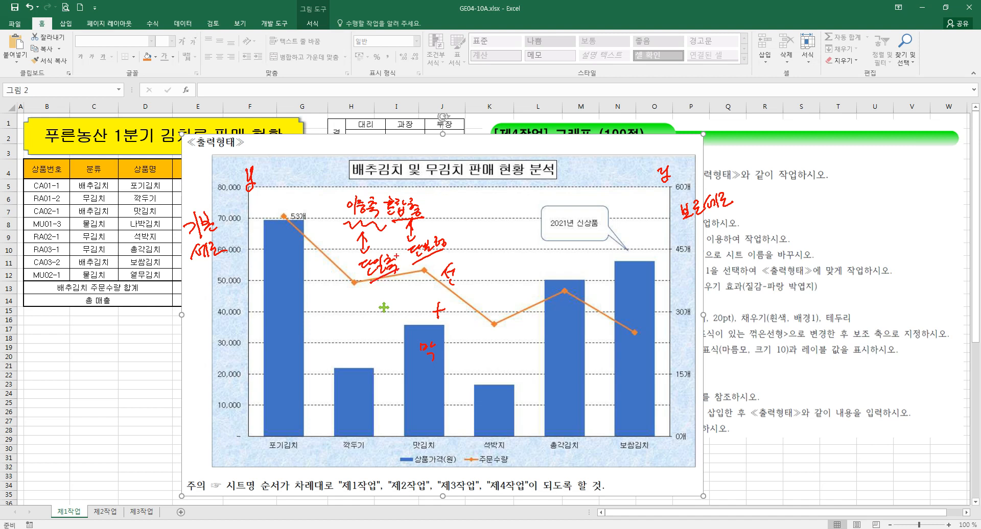
pyautogui.moveTo(683, 225); pyautogui.dragTo(741, 208)
pyautogui.moveTo(189, 266); pyautogui.dragTo(237, 260)
pyautogui.moveTo(395, 453)
pyautogui.mouseDown()
pyautogui.moveTo(457, 468)
pyautogui.moveTo(222, 314)
pyautogui.moveTo(220, 284)
pyautogui.moveTo(190, 296)
pyautogui.moveTo(207, 287)
pyautogui.mouseUp()
pyautogui.moveTo(214, 278)
pyautogui.mouseDown()
pyautogui.moveTo(214, 291)
pyautogui.moveTo(194, 287)
pyautogui.mouseUp()
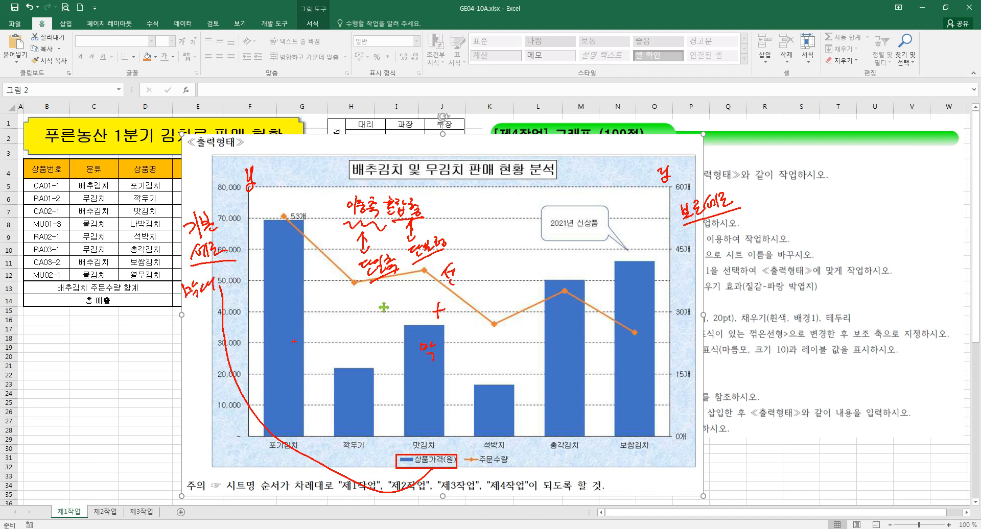
pyautogui.moveTo(465, 454); pyautogui.dragTo(517, 468)
pyautogui.moveTo(488, 317); pyautogui.dragTo(489, 318)
pyautogui.moveTo(523, 462)
pyautogui.mouseDown()
pyautogui.moveTo(674, 283)
pyautogui.moveTo(702, 230)
pyautogui.moveTo(682, 276)
pyautogui.moveTo(690, 279)
pyautogui.mouseUp()
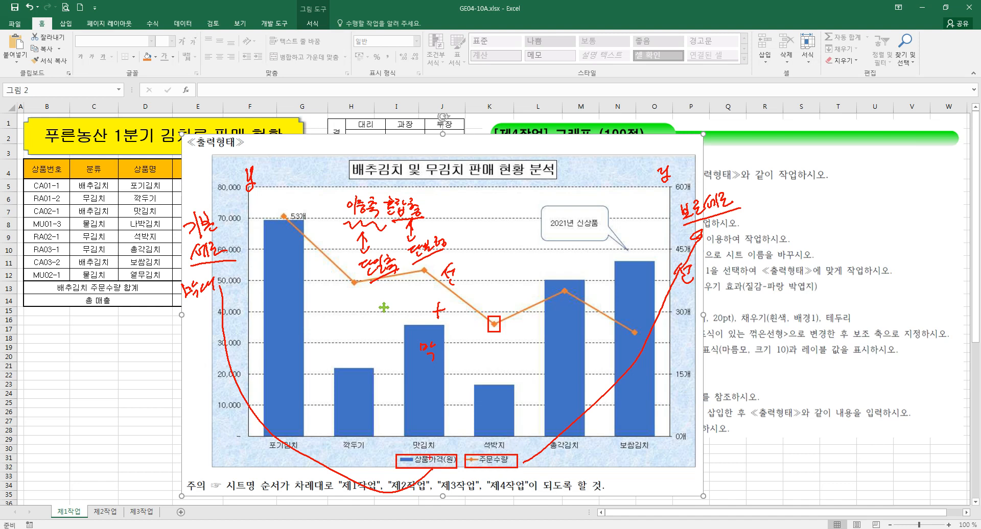
pyautogui.rightClick(395, 452)
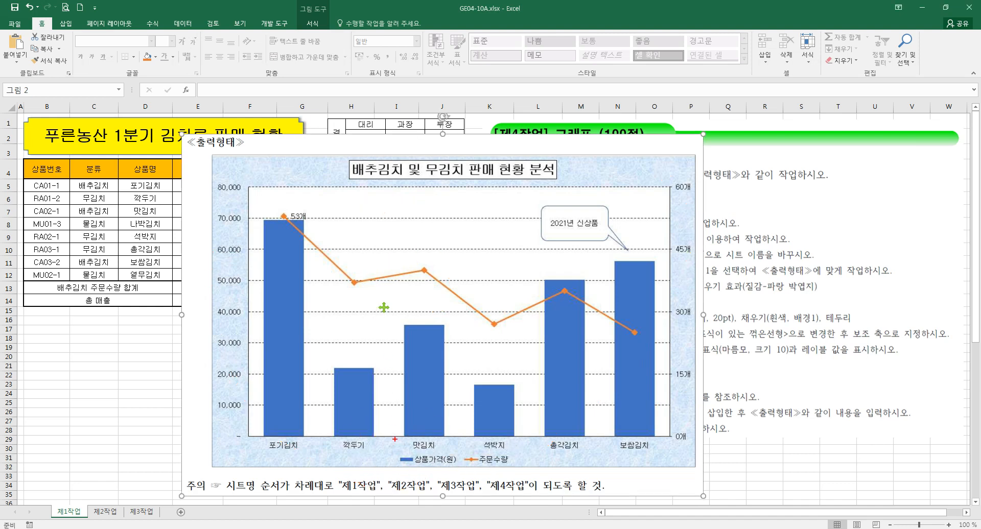
pyautogui.moveTo(392, 450); pyautogui.dragTo(511, 470)
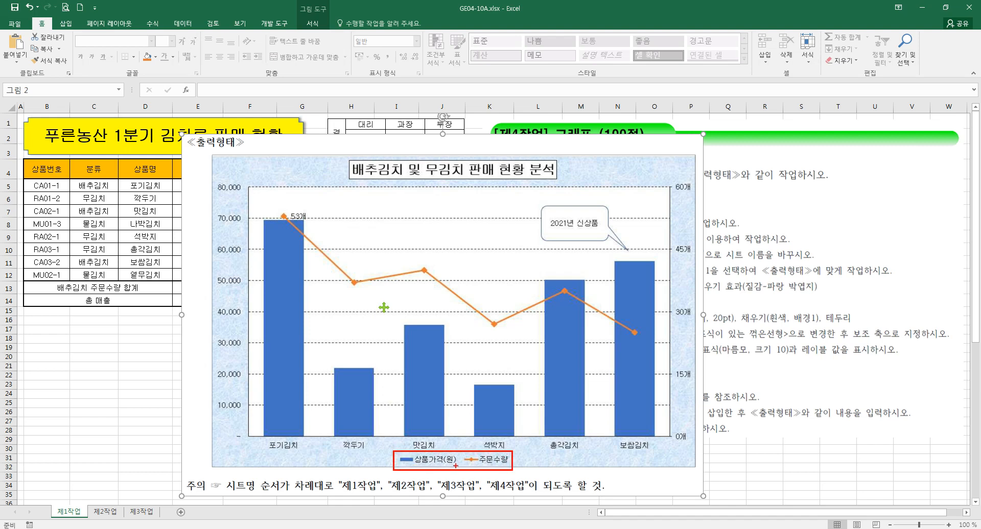
pyautogui.moveTo(270, 440)
pyautogui.mouseDown()
pyautogui.moveTo(656, 451)
pyautogui.moveTo(684, 441)
pyautogui.moveTo(685, 456)
pyautogui.mouseUp()
pyautogui.moveTo(527, 453); pyautogui.dragTo(555, 463)
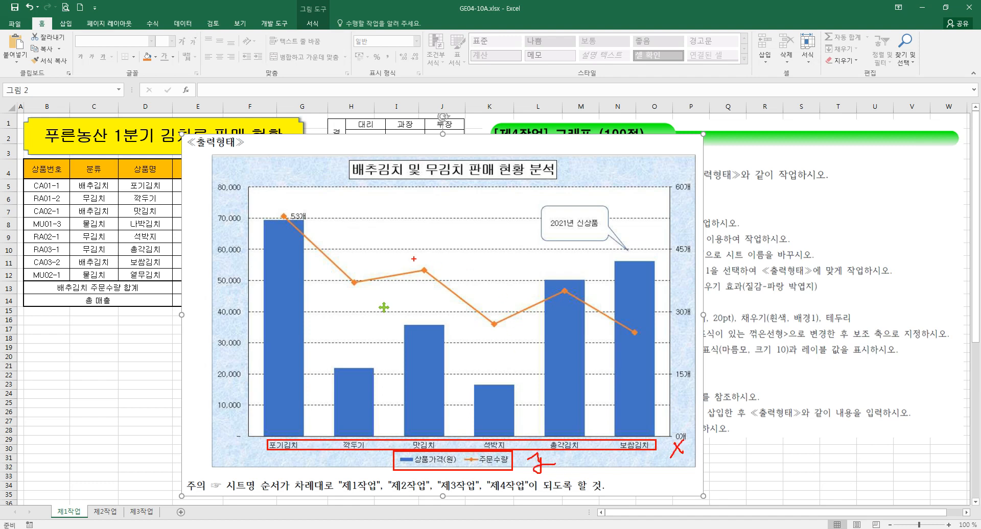
pyautogui.press('Escape')
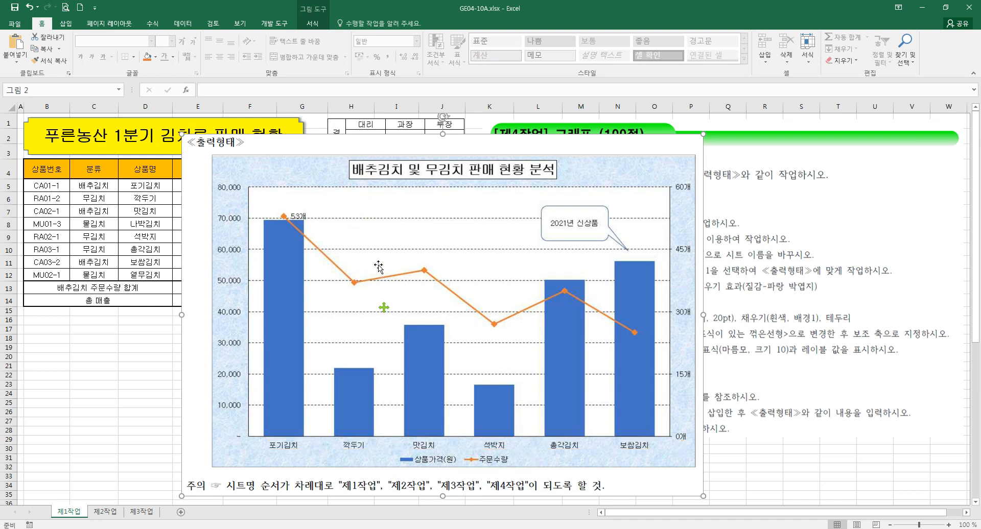
# Move the ≪출력형태≫ sample picture aside to uncover the table's columns B through H.
pyautogui.moveTo(377, 144)
pyautogui.mouseDown()
pyautogui.moveTo(611, 180)
pyautogui.moveTo(659, 102)
pyautogui.moveTo(602, 146)
pyautogui.mouseUp()
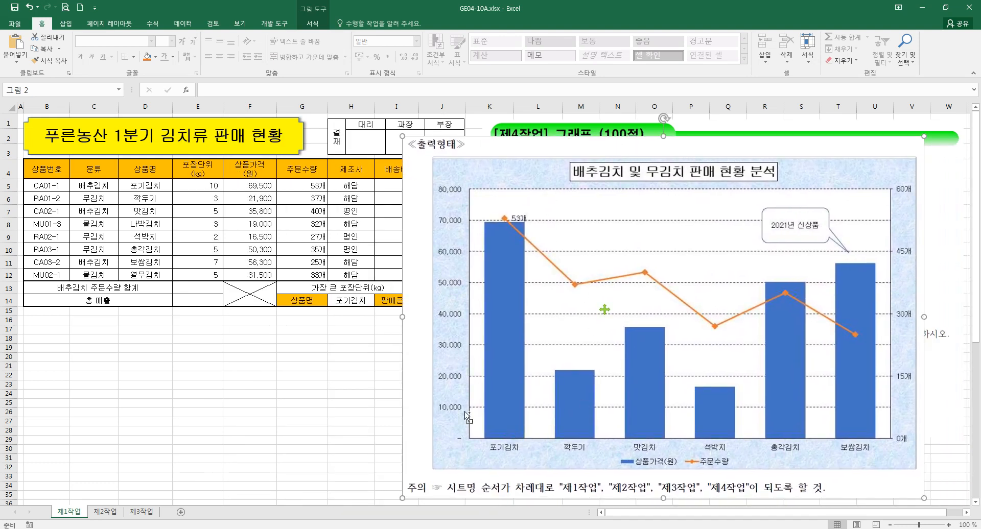
pyautogui.moveTo(71, 159); pyautogui.dragTo(112, 281)
pyautogui.moveTo(80, 205)
pyautogui.mouseDown()
pyautogui.moveTo(102, 213)
pyautogui.moveTo(81, 209)
pyautogui.mouseUp()
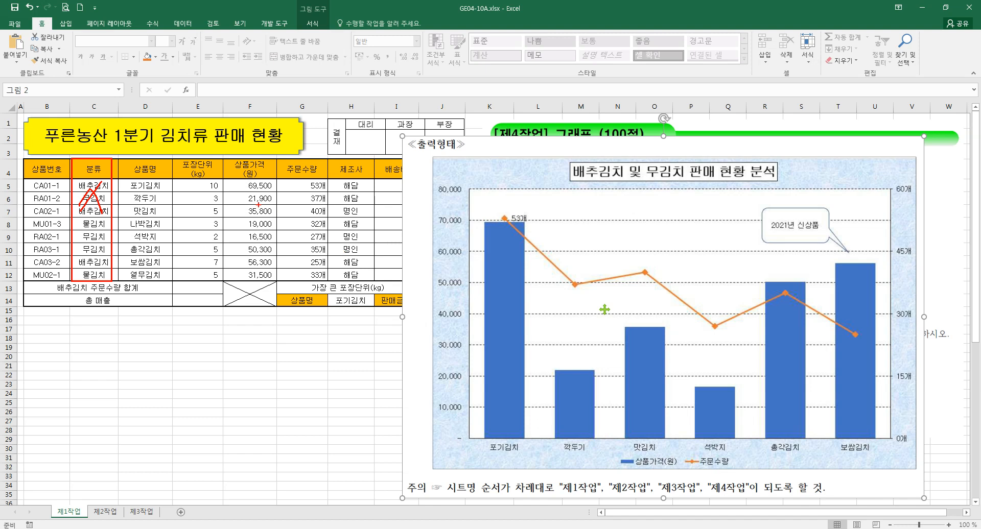
pyautogui.moveTo(232, 158)
pyautogui.mouseDown()
pyautogui.moveTo(322, 257)
pyautogui.moveTo(322, 279)
pyautogui.mouseUp()
pyautogui.moveTo(281, 229)
pyautogui.mouseDown()
pyautogui.moveTo(299, 246)
pyautogui.moveTo(310, 236)
pyautogui.mouseUp()
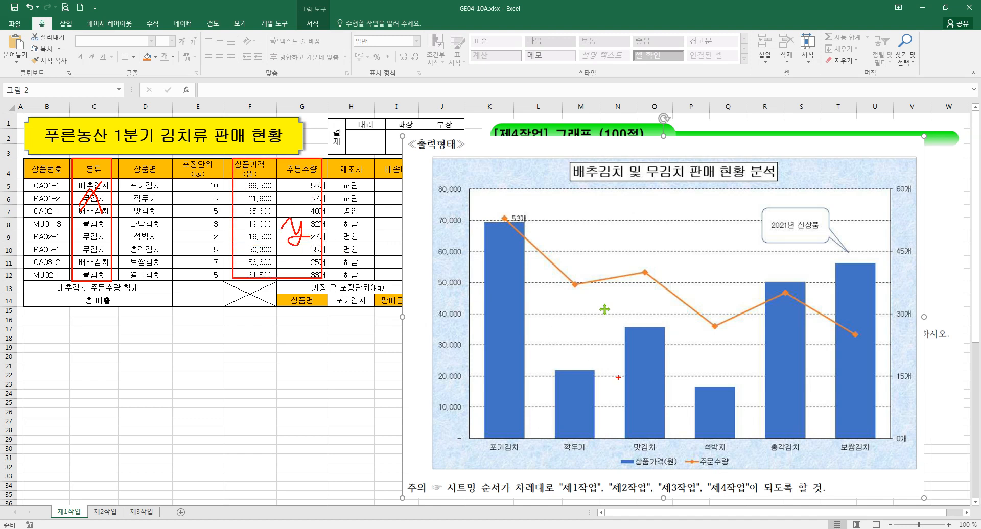
pyautogui.moveTo(476, 442)
pyautogui.mouseDown()
pyautogui.moveTo(751, 440)
pyautogui.moveTo(479, 458)
pyautogui.mouseUp()
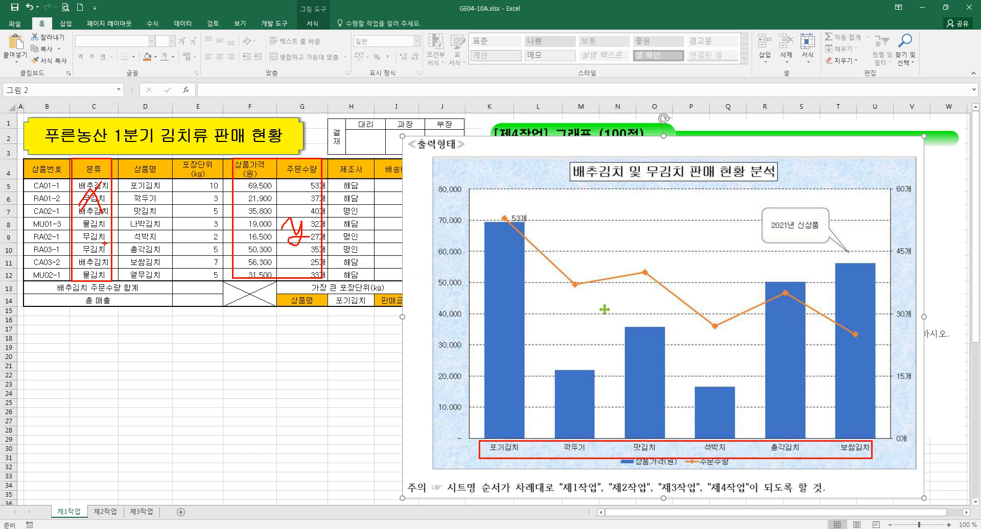
pyautogui.press('Escape')
pyautogui.moveTo(555, 266); pyautogui.dragTo(559, 268)
pyautogui.click(559, 268)
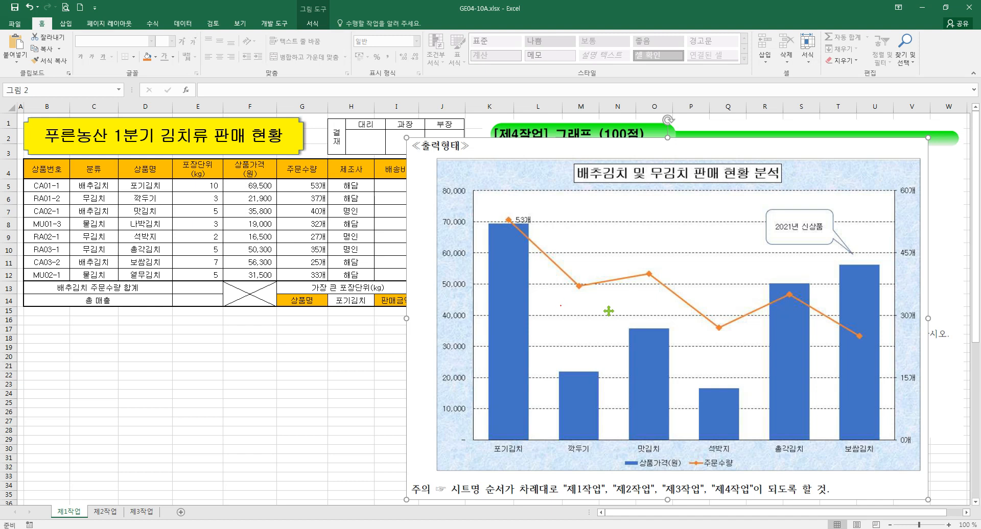
pyautogui.moveTo(589, 302); pyautogui.dragTo(567, 353)
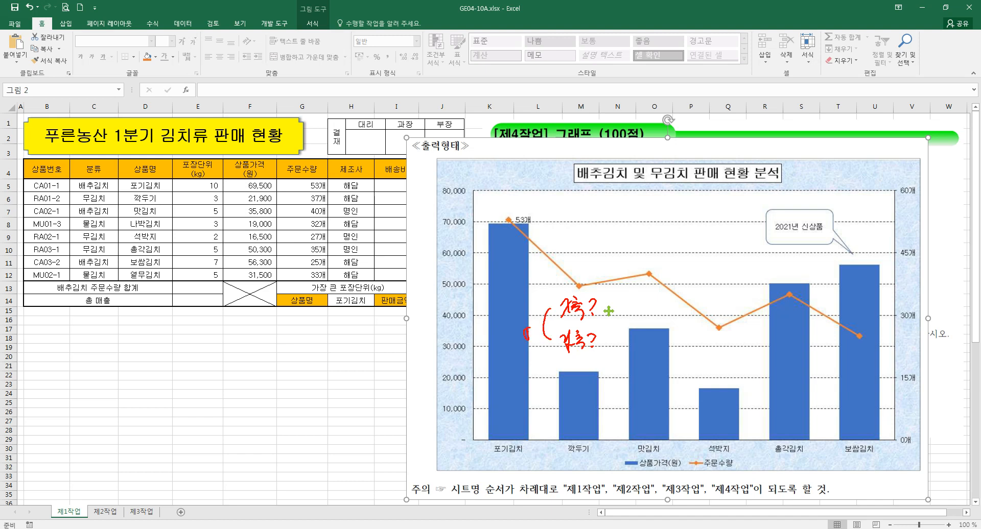
pyautogui.moveTo(615, 455)
pyautogui.mouseDown()
pyautogui.moveTo(624, 469)
pyautogui.moveTo(732, 475)
pyautogui.mouseUp()
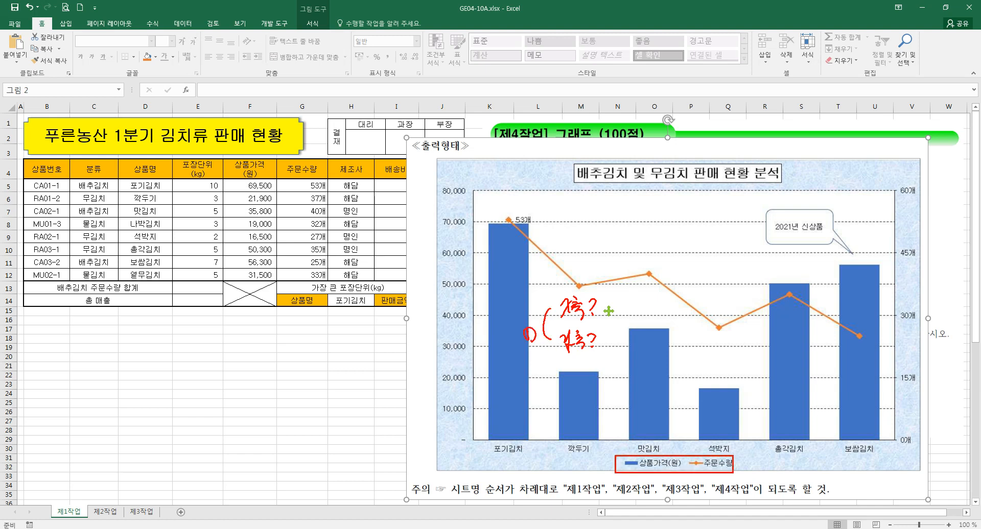
pyautogui.moveTo(537, 453); pyautogui.dragTo(582, 458)
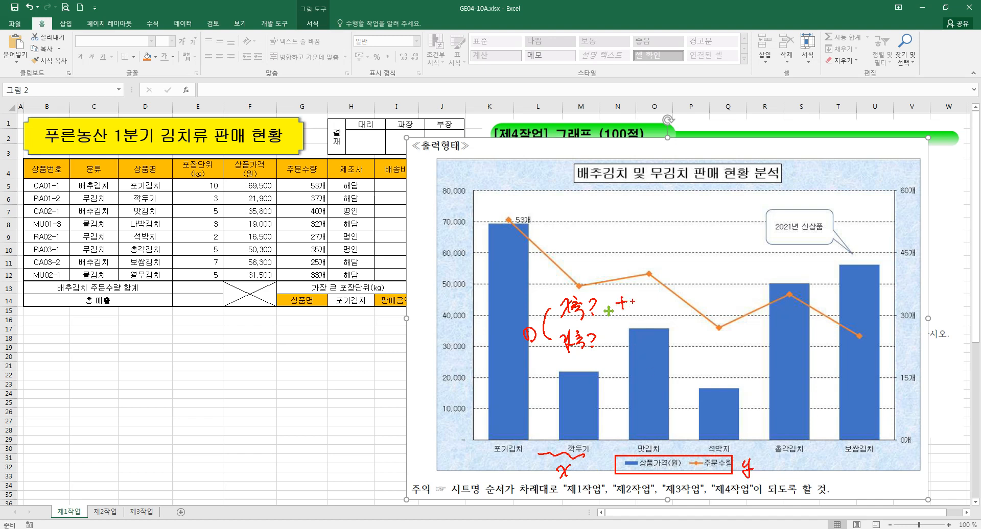
pyautogui.moveTo(671, 283); pyautogui.dragTo(665, 300)
pyautogui.moveTo(681, 281)
pyautogui.mouseDown()
pyautogui.moveTo(674, 298)
pyautogui.moveTo(696, 303)
pyautogui.mouseUp()
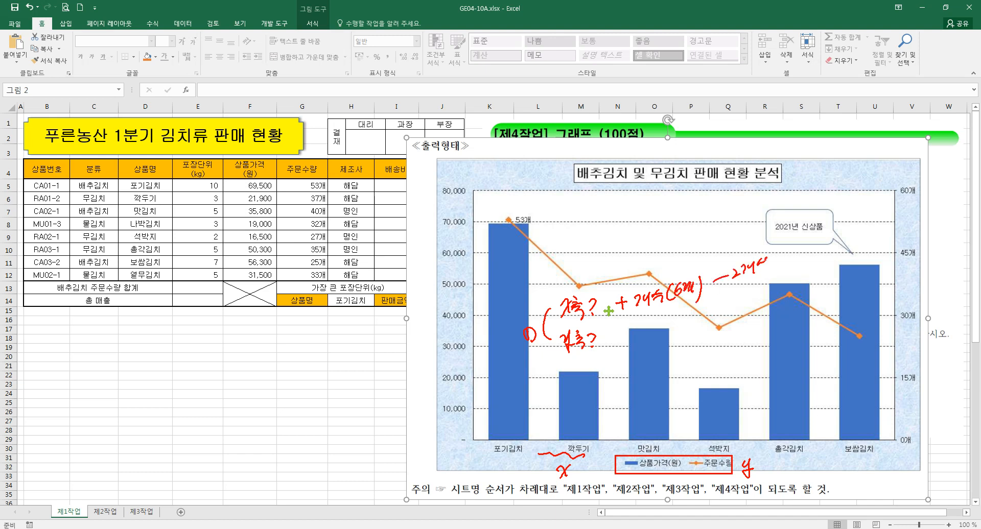
pyautogui.moveTo(744, 285); pyautogui.dragTo(781, 268)
pyautogui.moveTo(640, 266); pyautogui.dragTo(660, 270)
pyautogui.press('Escape')
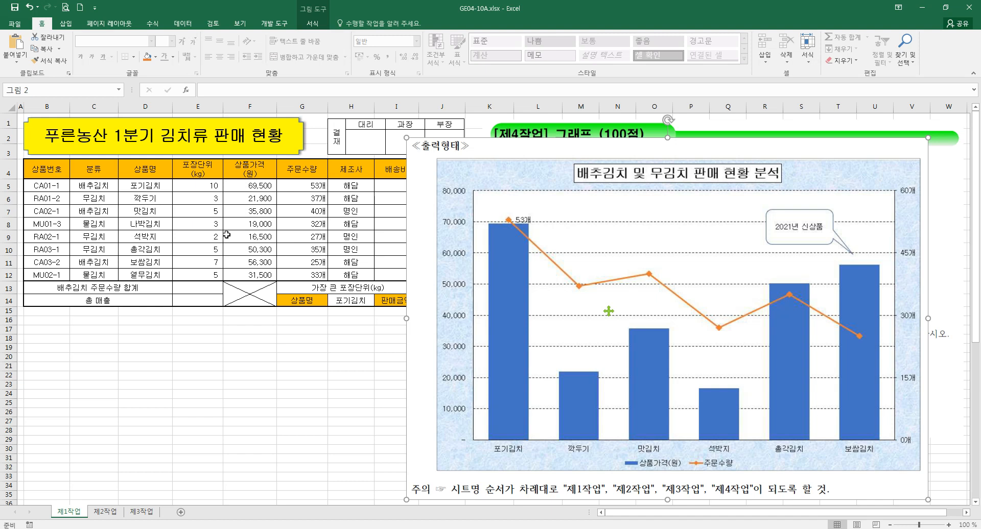
# Insert a clustered column chart from the 분류, 상품가격 and 주문수량 columns, using ranges C4:C12 and F4:G12.
pyautogui.moveTo(108, 174); pyautogui.dragTo(109, 270)
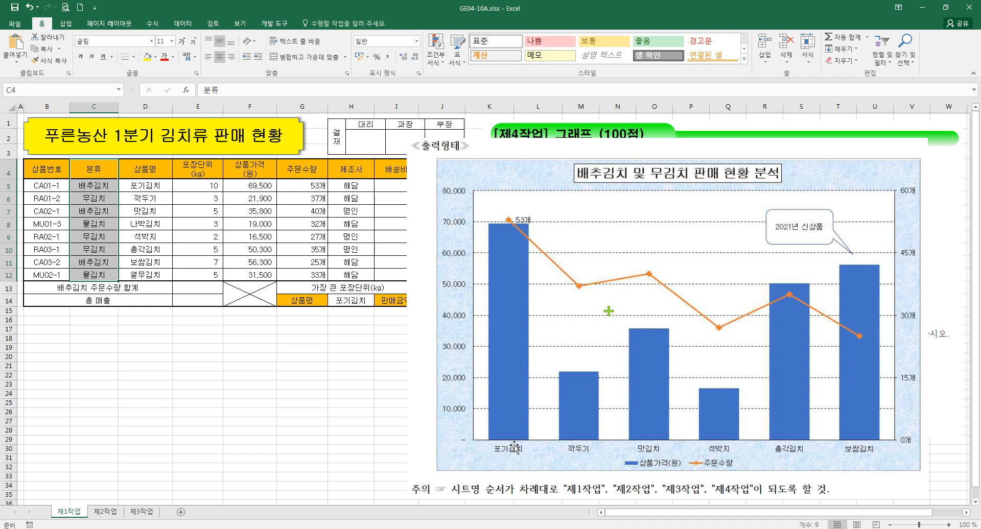
pyautogui.moveTo(258, 168); pyautogui.dragTo(301, 271)
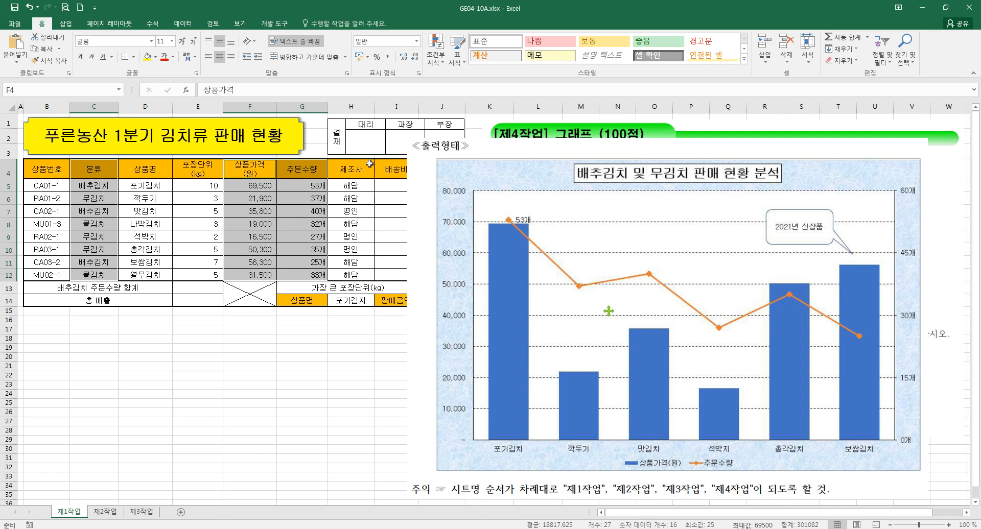
pyautogui.click(67, 24)
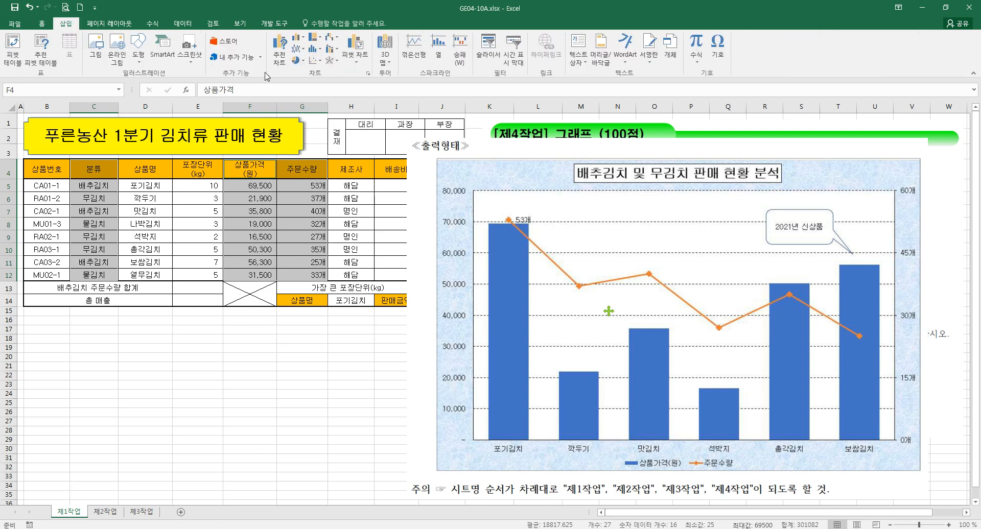
pyautogui.click(298, 37)
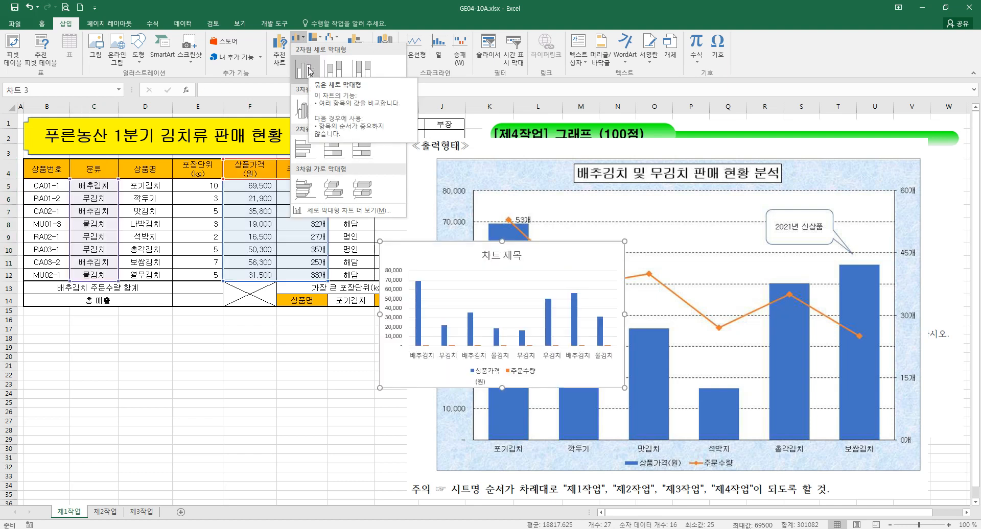
pyautogui.click(308, 70)
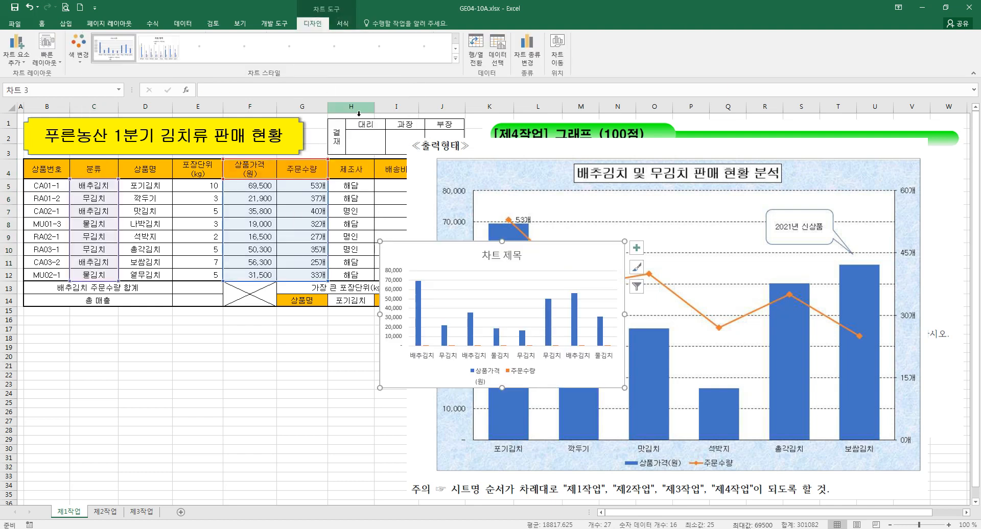
# Place the chart enlarged over the lower part of the table and move the ≪출력형태≫ sample picture down to uncover the ≪조건≫ list.
pyautogui.moveTo(536, 261); pyautogui.dragTo(253, 310)
pyautogui.moveTo(538, 161); pyautogui.dragTo(572, 428)
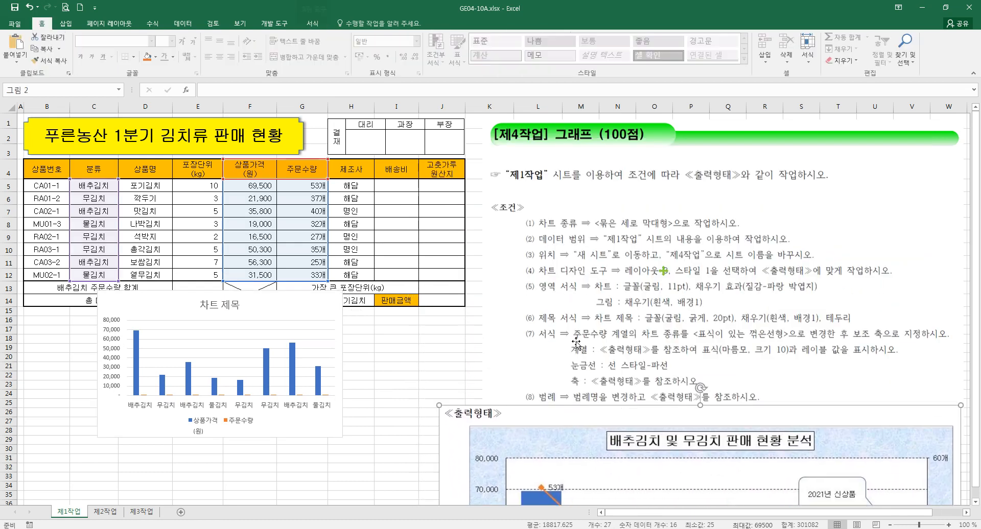
pyautogui.moveTo(591, 214); pyautogui.dragTo(678, 235)
pyautogui.moveTo(322, 311); pyautogui.dragTo(307, 253)
pyautogui.moveTo(328, 382); pyautogui.dragTo(460, 467)
pyautogui.moveTo(415, 250); pyautogui.dragTo(398, 252)
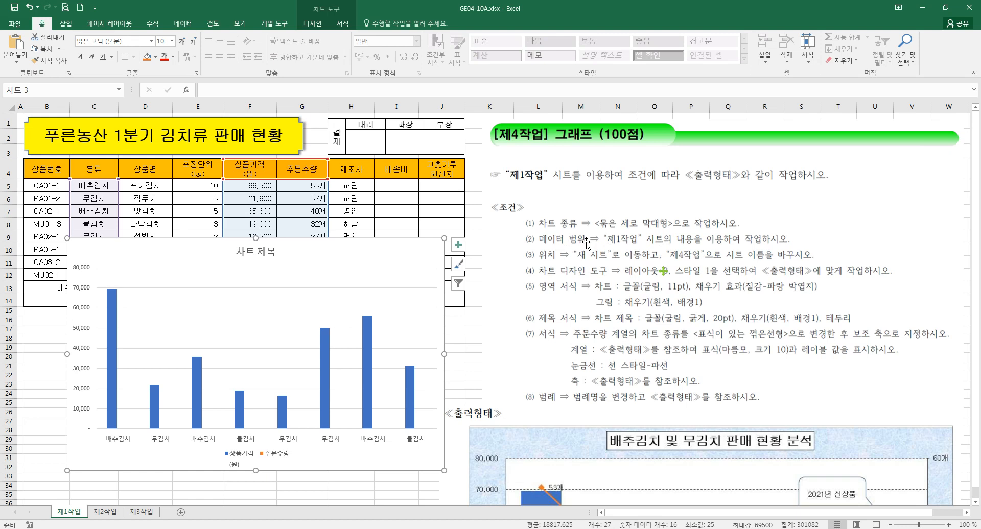
pyautogui.moveTo(384, 252); pyautogui.dragTo(382, 276)
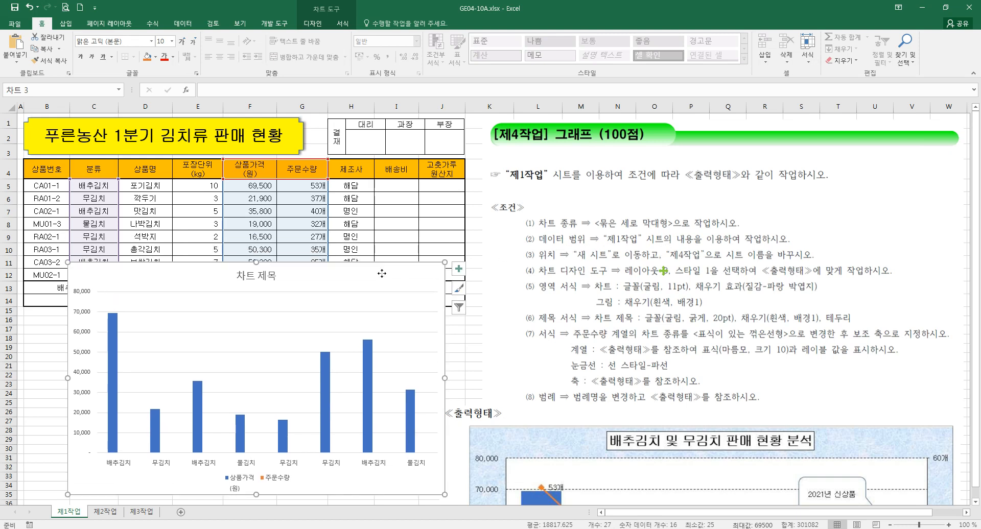
# Try switching rows and columns back and forth in the chart's data source.
pyautogui.rightClick(382, 273)
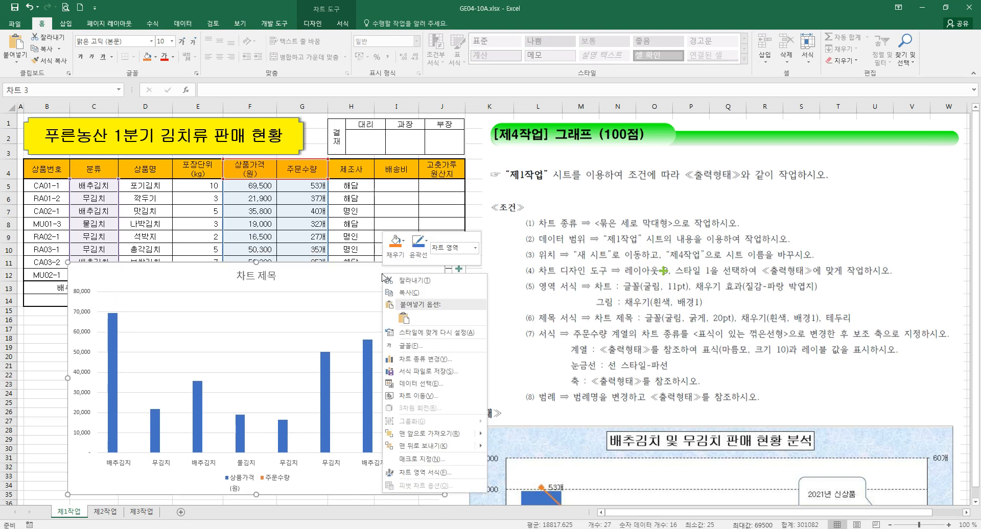
pyautogui.click(409, 385)
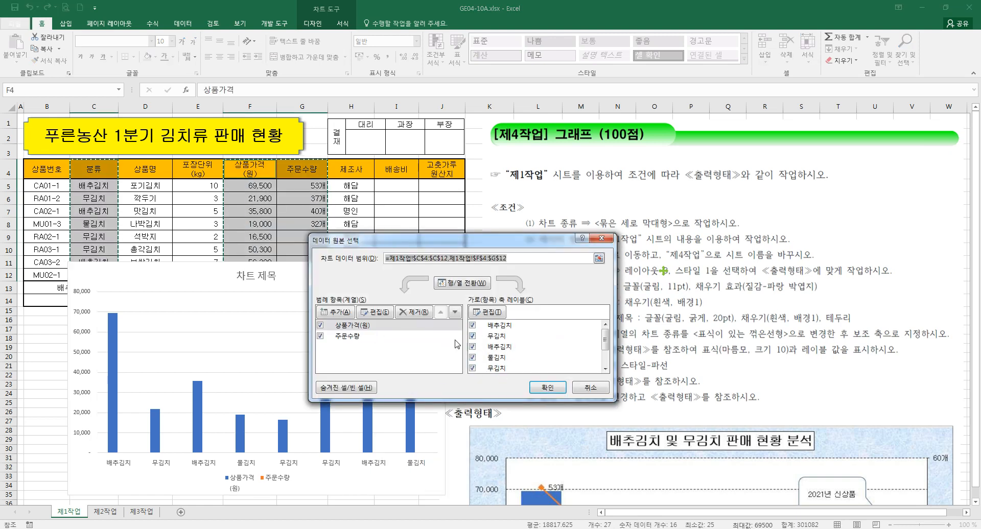
pyautogui.click(464, 285)
pyautogui.click(465, 290)
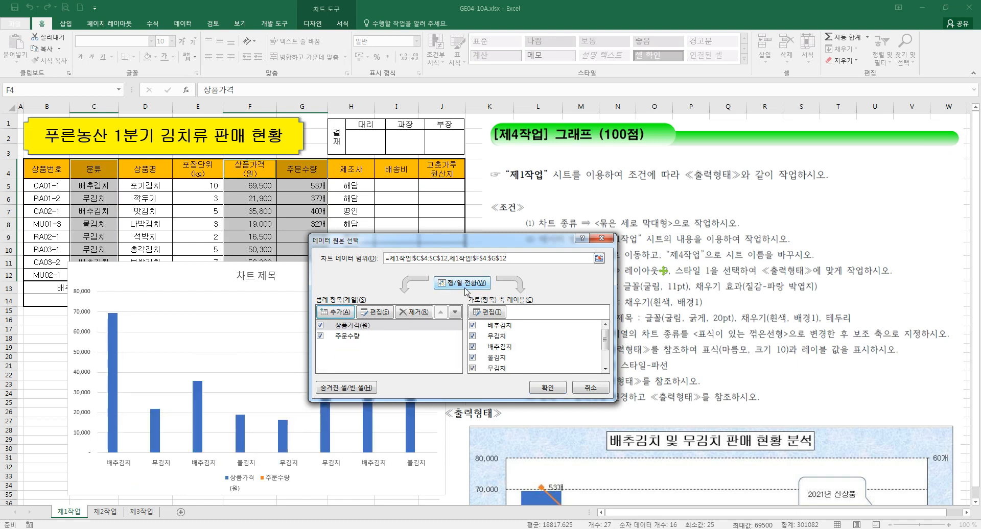
pyautogui.click(465, 289)
pyautogui.click(465, 290)
pyautogui.click(465, 289)
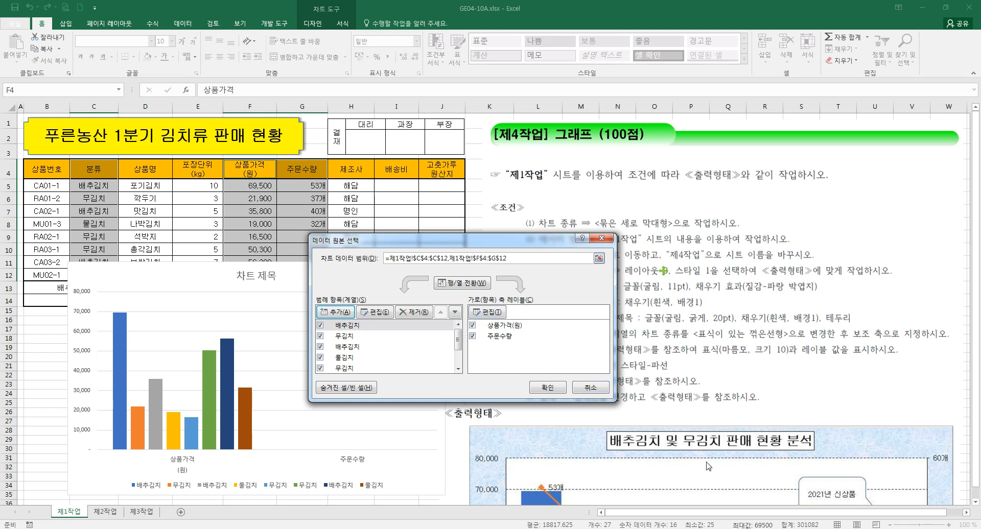
pyautogui.click(590, 393)
# Try removing the first 배추김치 and 무김치 series from the row/column-switched chart data, then discard the edits and delete the chart.
pyautogui.moveTo(631, 434); pyautogui.dragTo(651, 157)
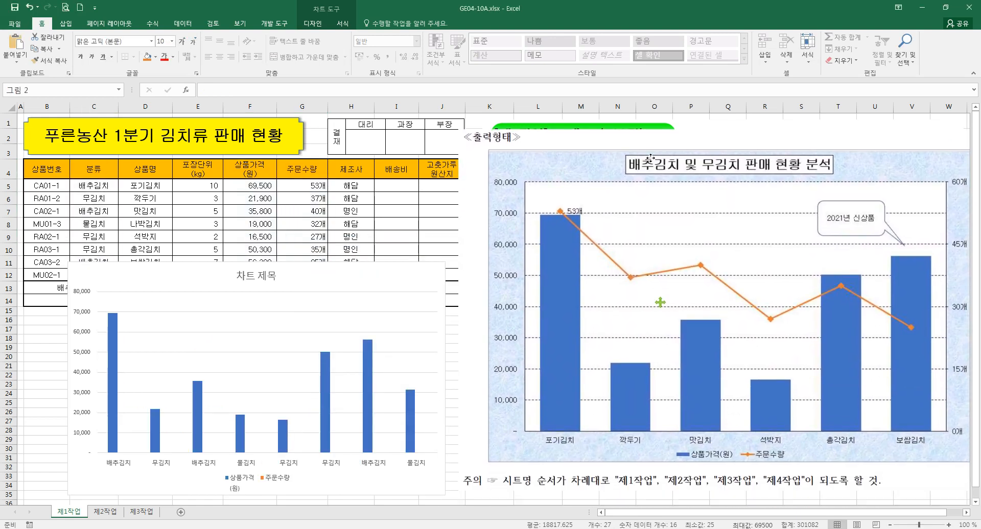
pyautogui.rightClick(354, 269)
pyautogui.click(392, 379)
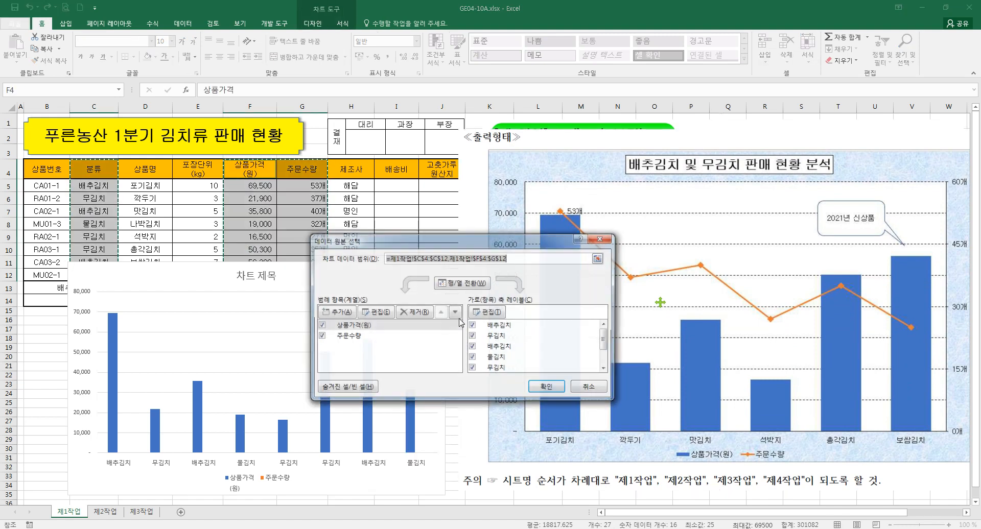
pyautogui.moveTo(462, 203); pyautogui.dragTo(418, 149)
pyautogui.click(418, 189)
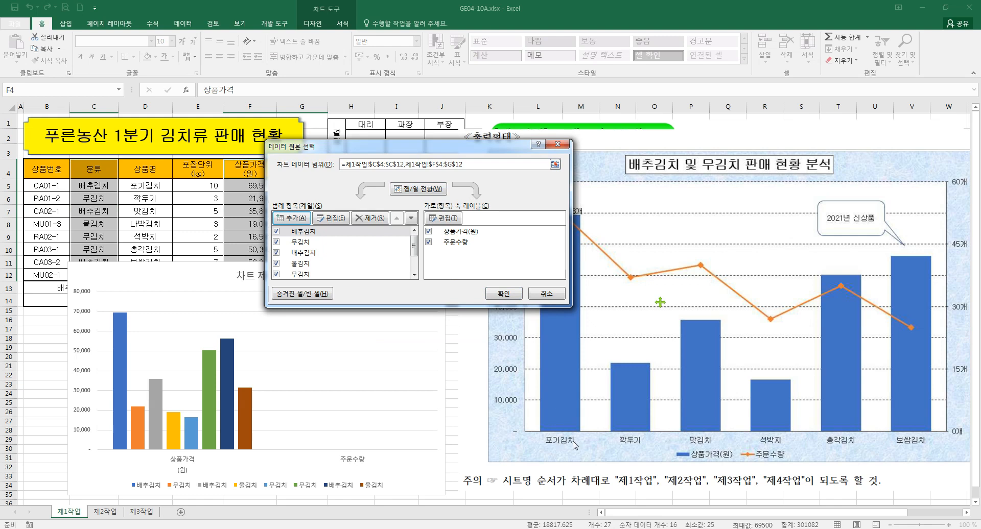
pyautogui.click(291, 232)
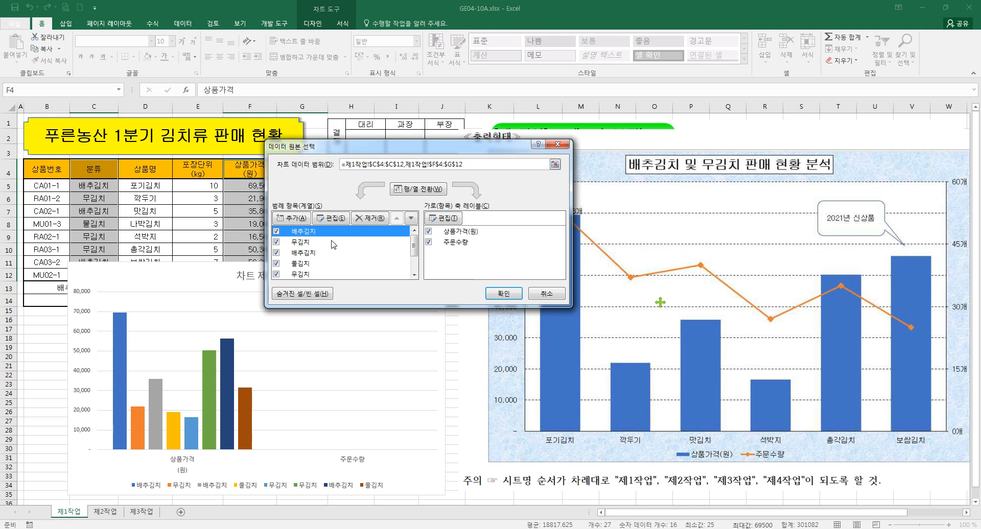
pyautogui.click(369, 218)
pyautogui.click(318, 233)
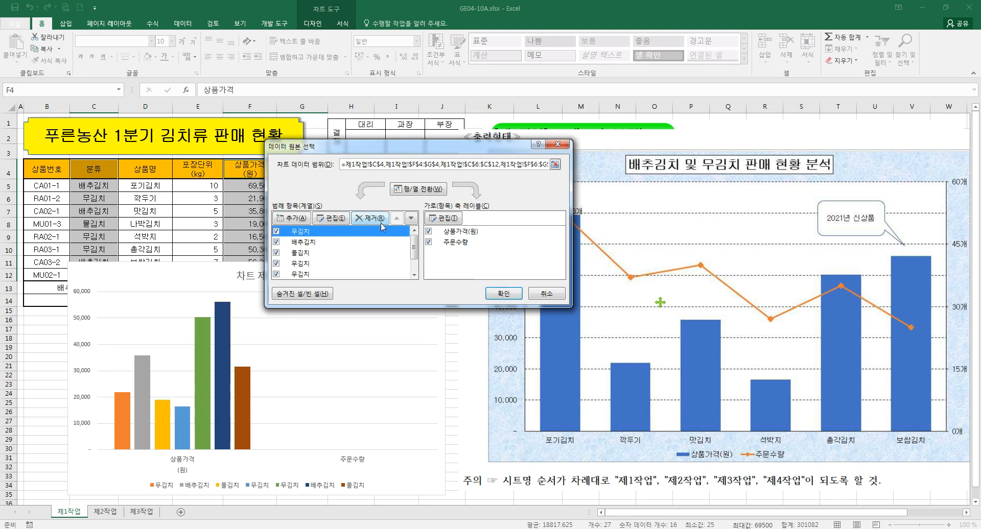
pyautogui.click(378, 221)
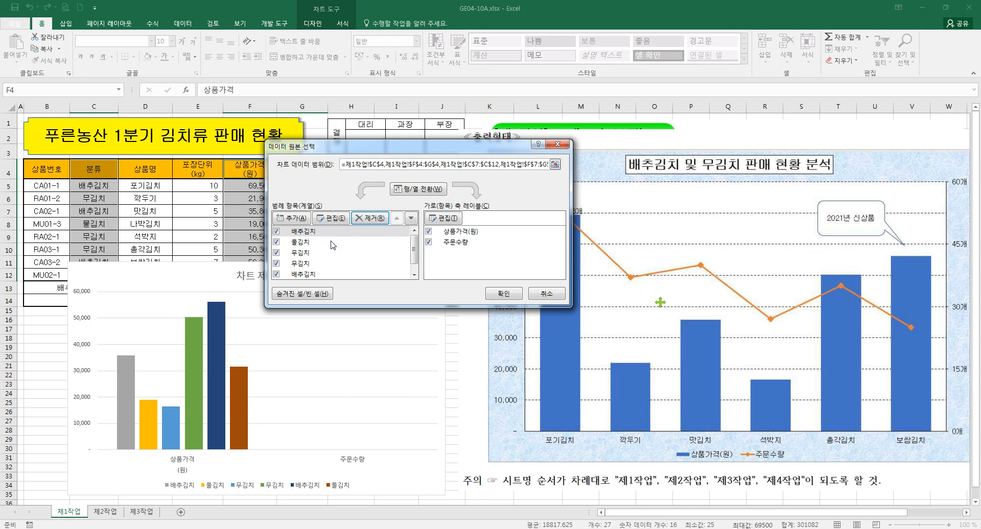
pyautogui.click(552, 295)
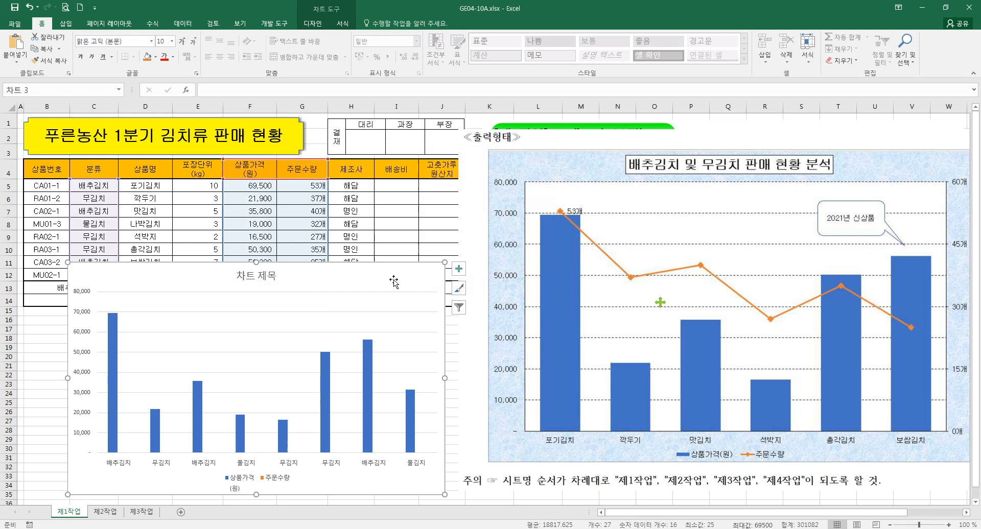
pyautogui.press('Delete')
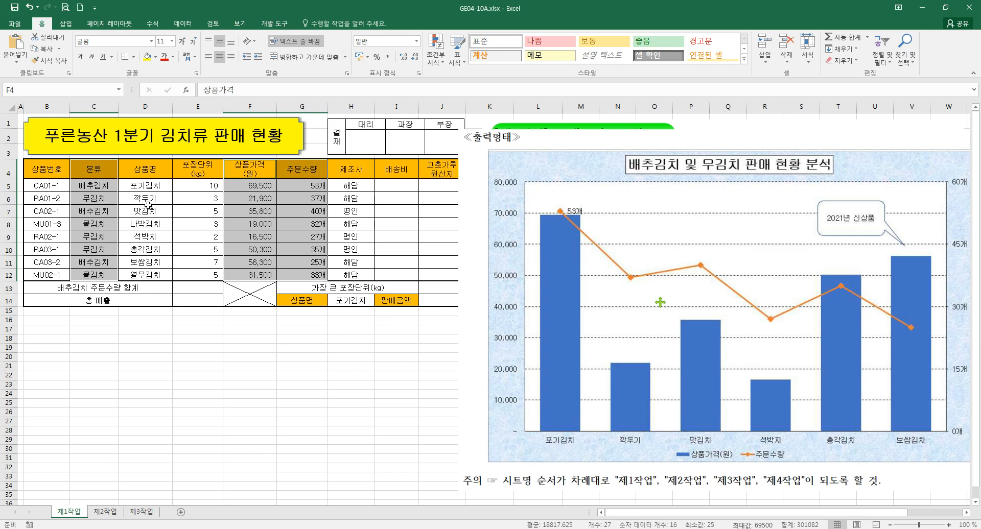
# Insert a clustered column chart from D4:D12 and F4:G12 and place it enlarged over the lower part of the table.
pyautogui.click(148, 167)
pyautogui.moveTo(148, 167); pyautogui.dragTo(148, 275)
pyautogui.moveTo(240, 169); pyautogui.dragTo(323, 276)
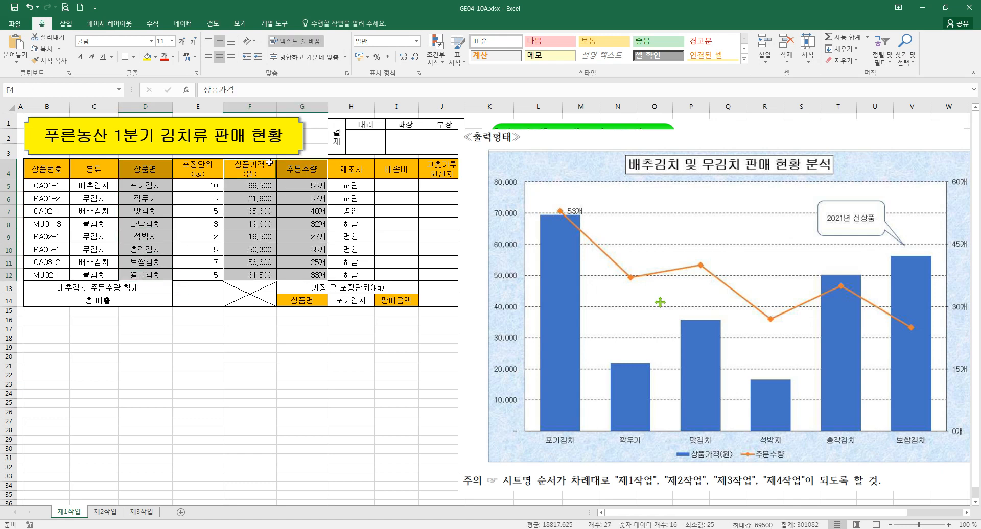
pyautogui.click(65, 24)
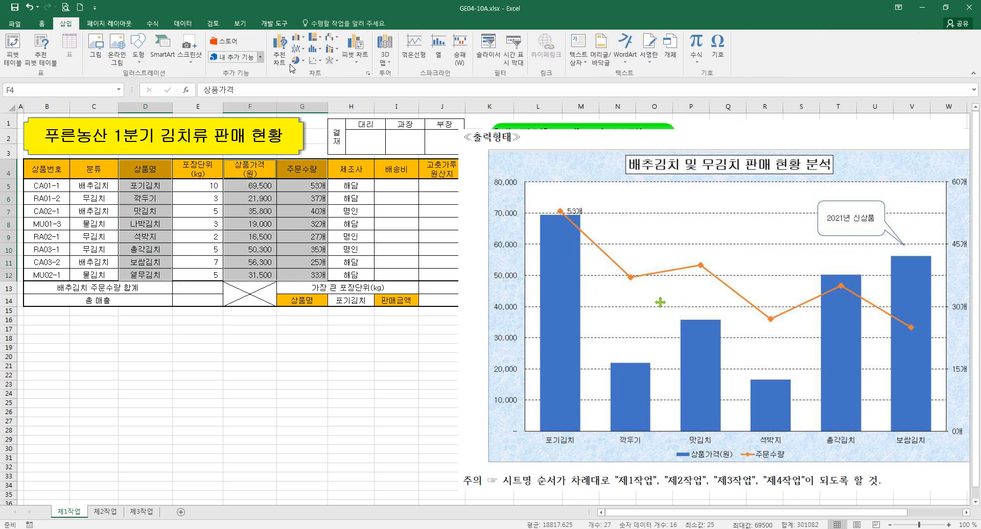
pyautogui.click(297, 37)
pyautogui.click(305, 71)
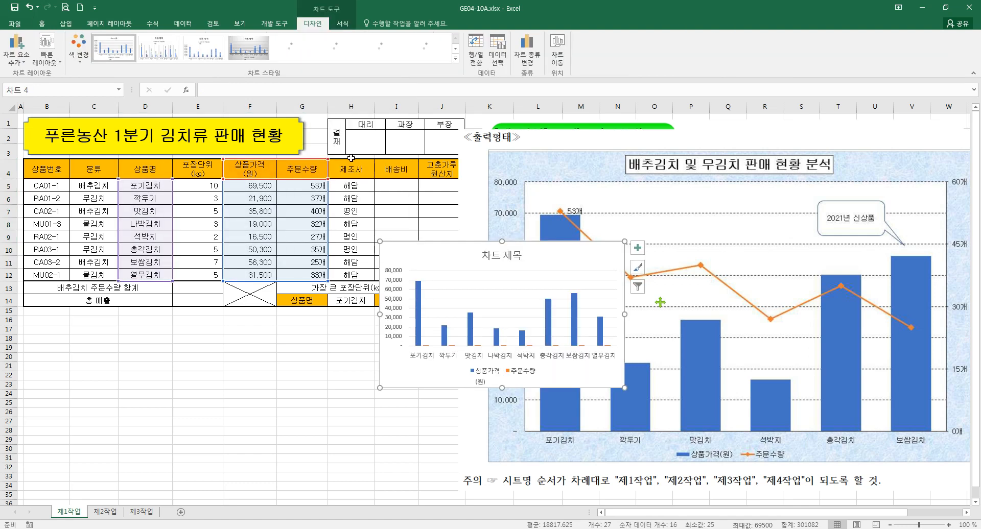
pyautogui.moveTo(629, 363); pyautogui.dragTo(446, 460)
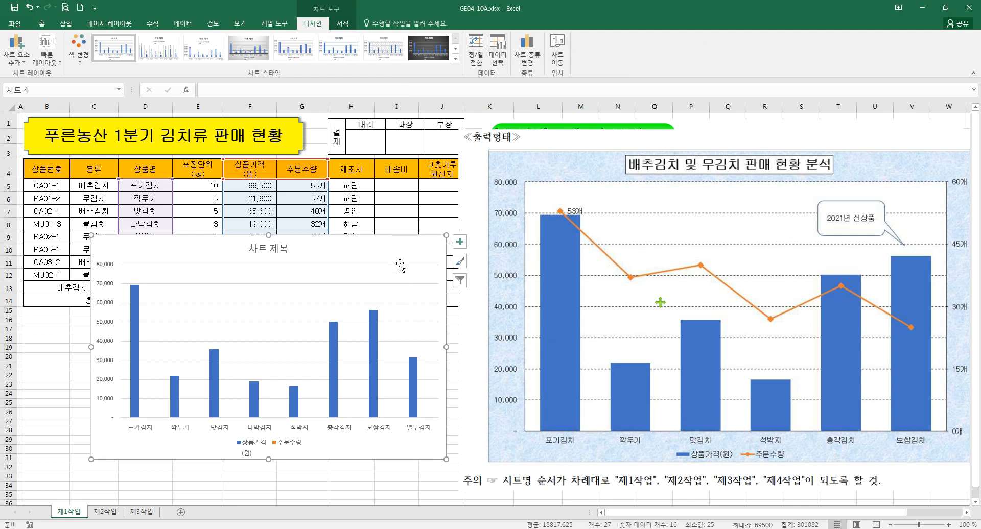
pyautogui.moveTo(400, 251); pyautogui.dragTo(380, 244)
# Switch rows and columns in the chart's data source and remove the 나박김치 series.
pyautogui.rightClick(380, 244)
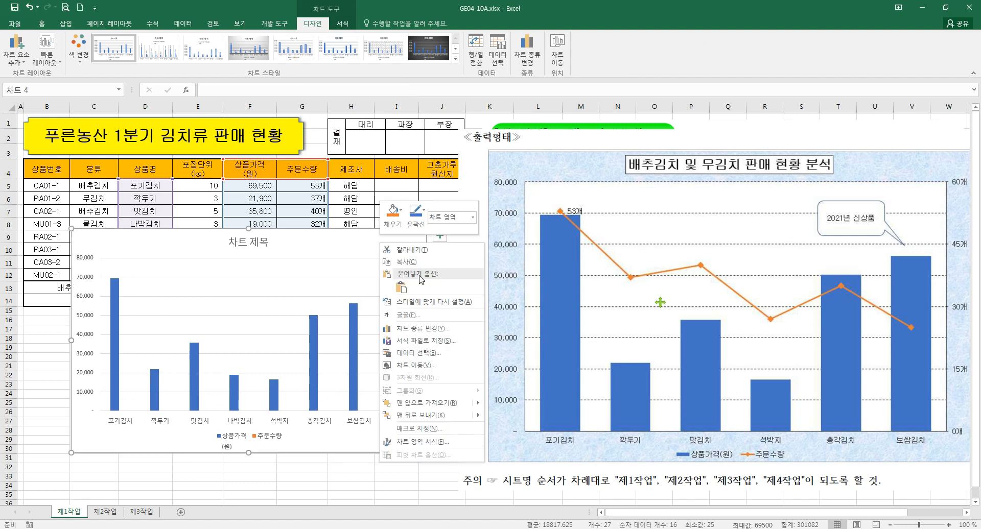
pyautogui.click(417, 352)
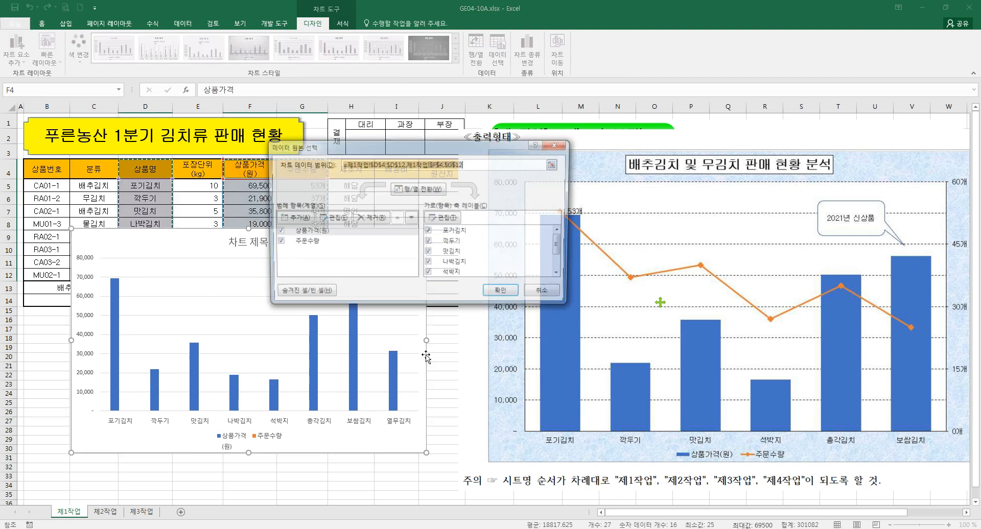
pyautogui.click(416, 190)
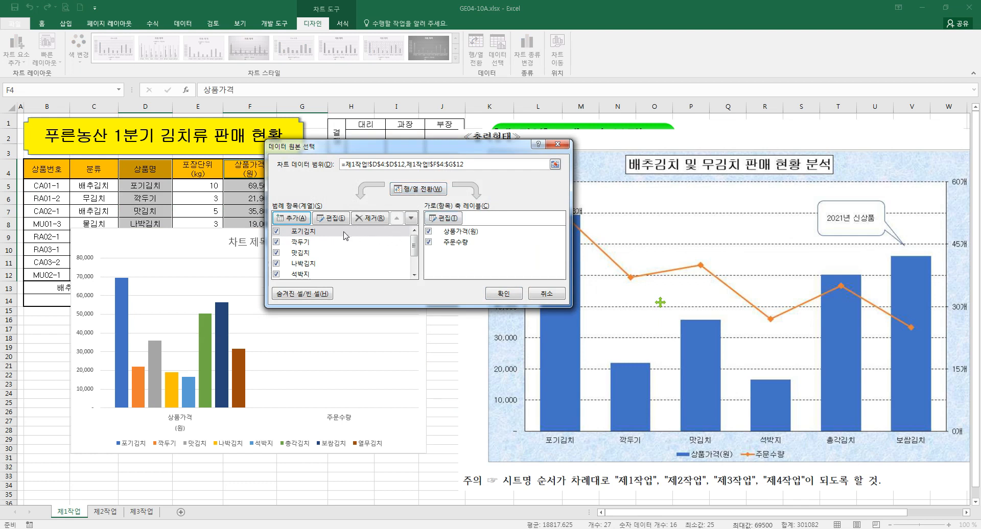
pyautogui.click(316, 263)
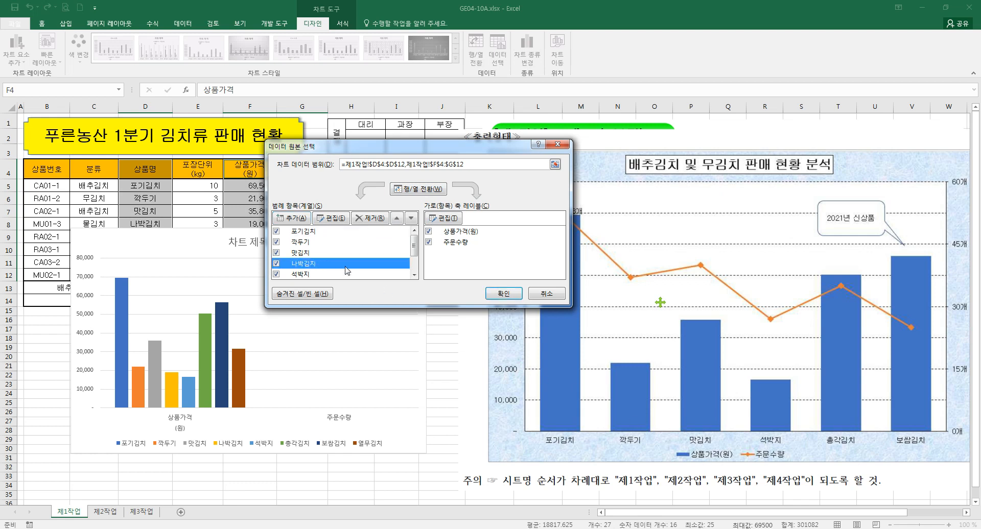
pyautogui.click(371, 218)
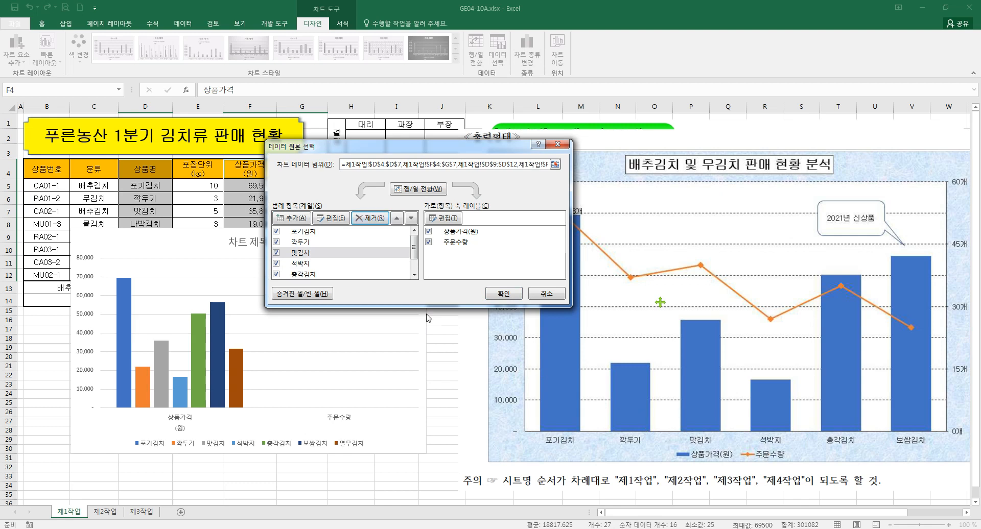
# Remove the 열무김치 series from the chart data and switch rows and columns back so the products form the horizontal axis.
pyautogui.click(310, 263)
pyautogui.click(319, 276)
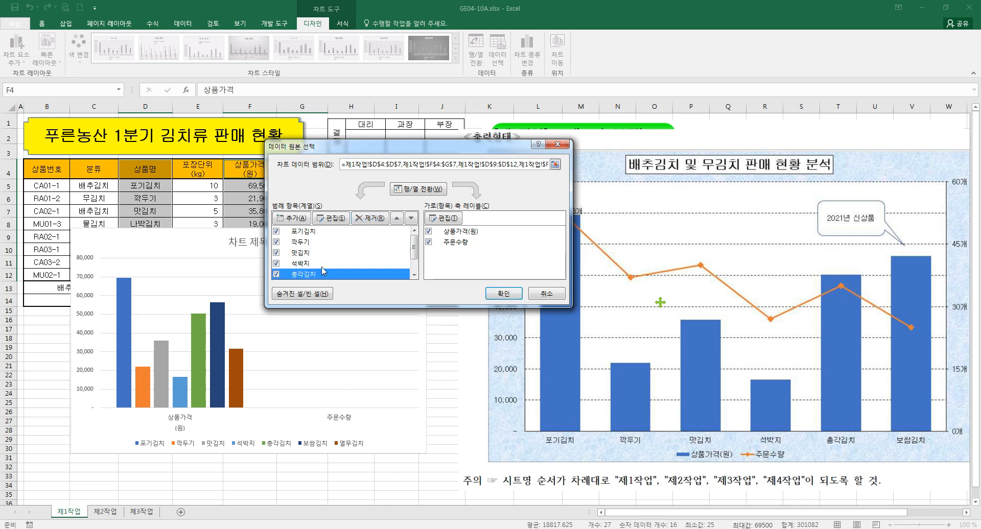
pyautogui.scroll(-1, 322, 271)
pyautogui.click(319, 276)
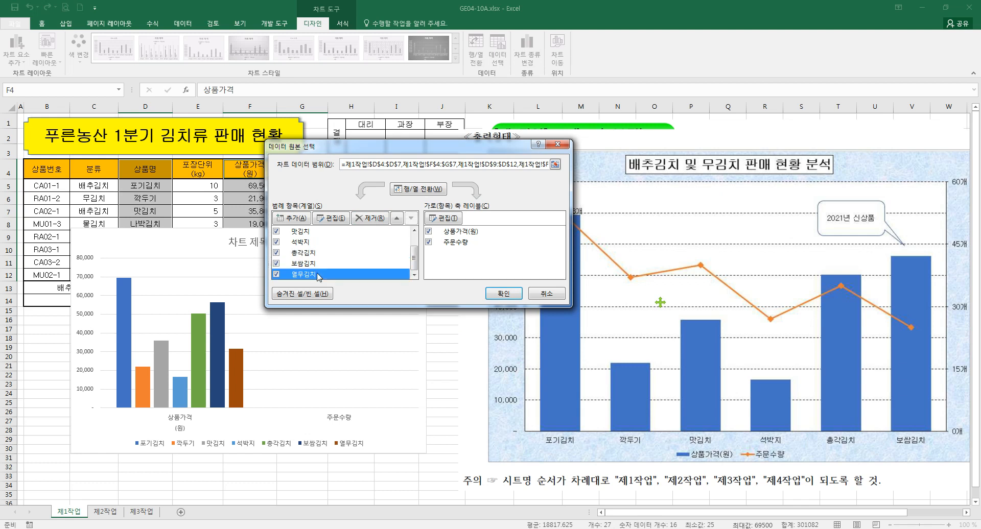
pyautogui.click(366, 218)
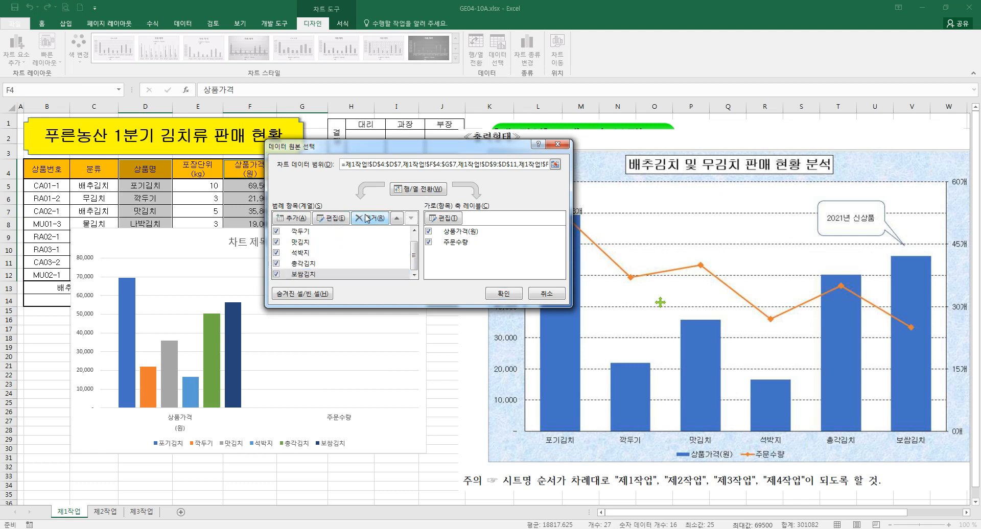
pyautogui.click(418, 189)
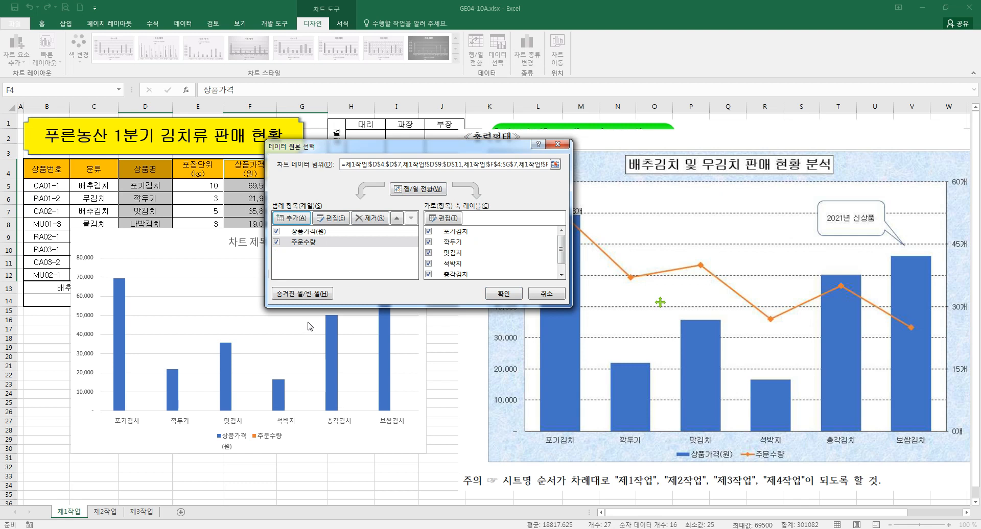
pyautogui.click(490, 292)
# Move the chart to a new chart sheet named 제4작업 and place that sheet after 제3작업.
pyautogui.moveTo(391, 248); pyautogui.dragTo(393, 254)
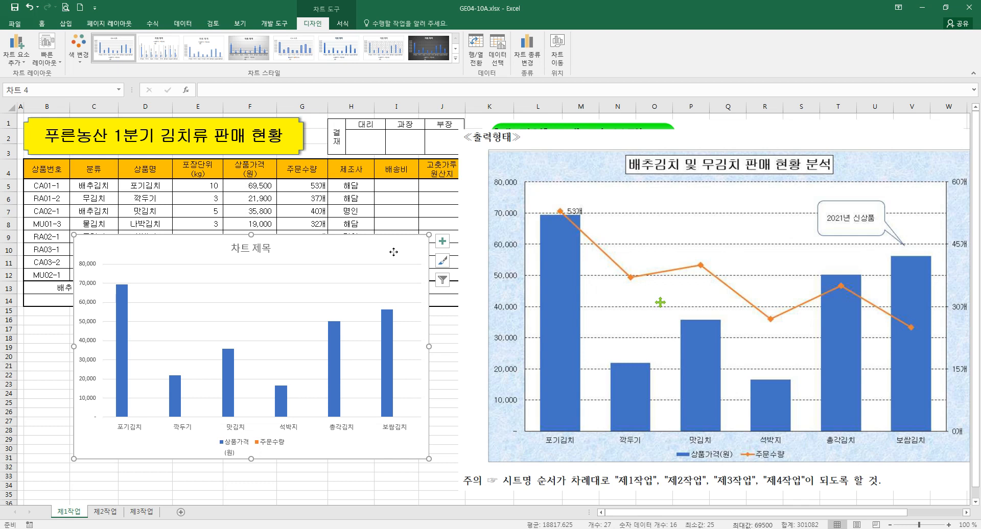
pyautogui.rightClick(394, 251)
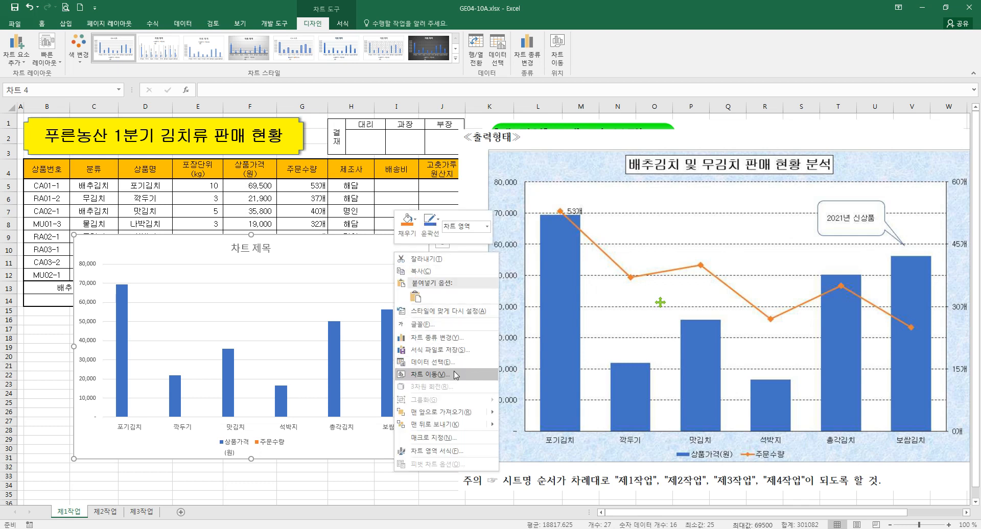
pyautogui.click(435, 374)
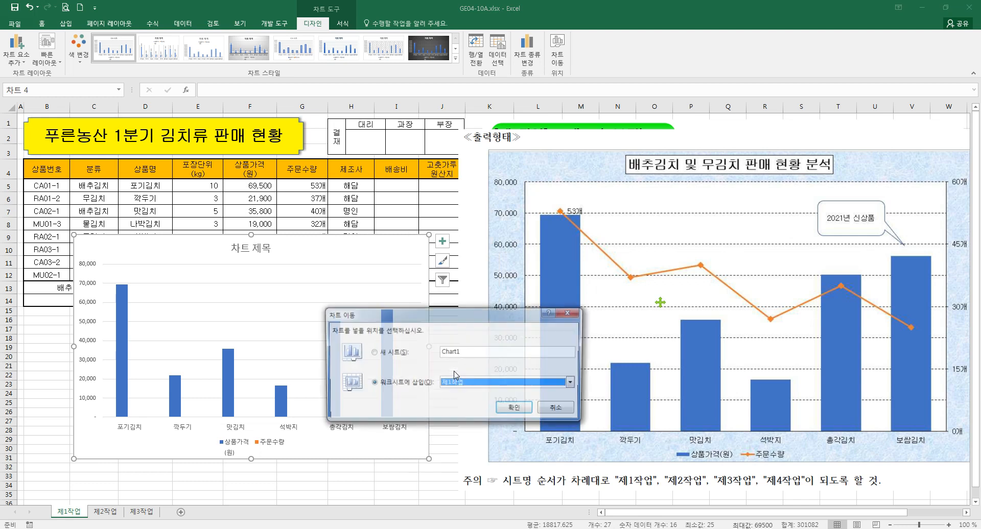
pyautogui.click(394, 357)
pyautogui.write('w')
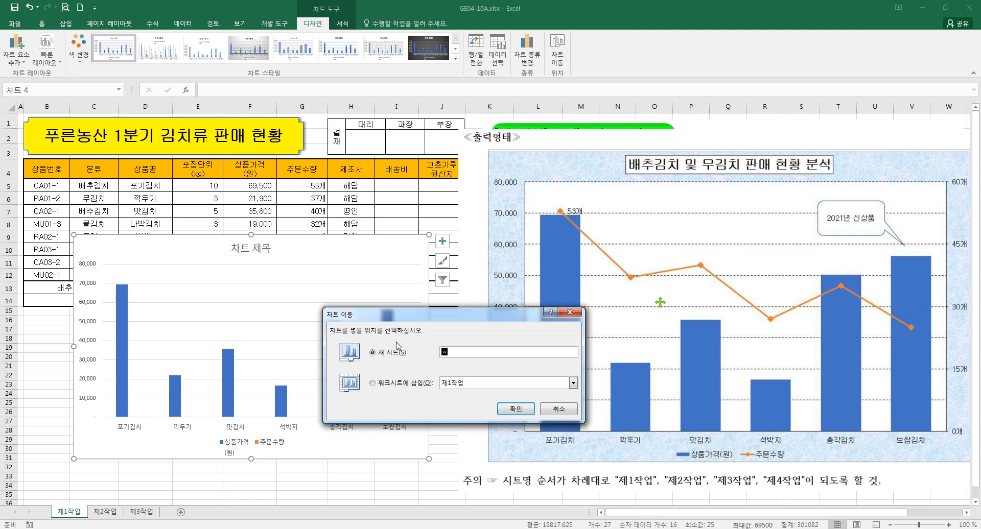
pyautogui.write('4작ㅇ')
pyautogui.press('Return')
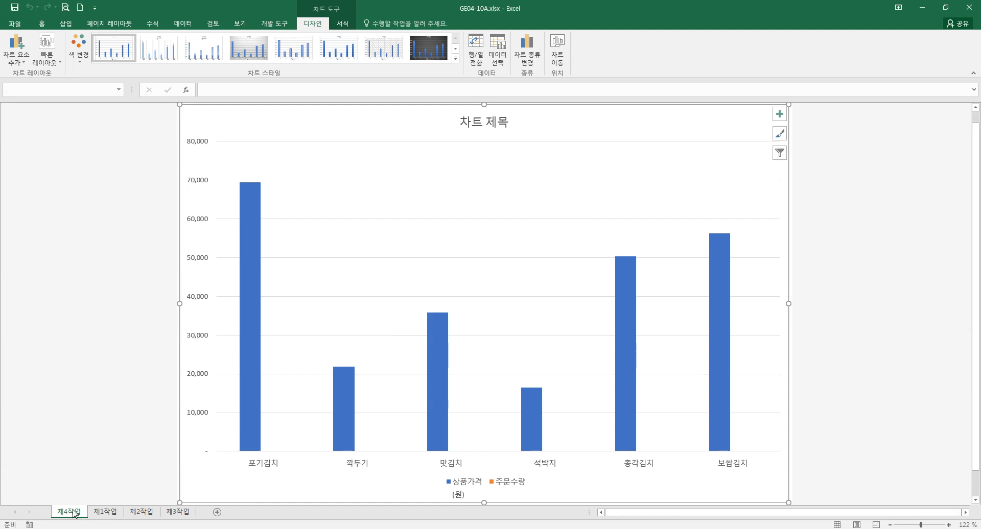
pyautogui.moveTo(73, 512); pyautogui.dragTo(207, 515)
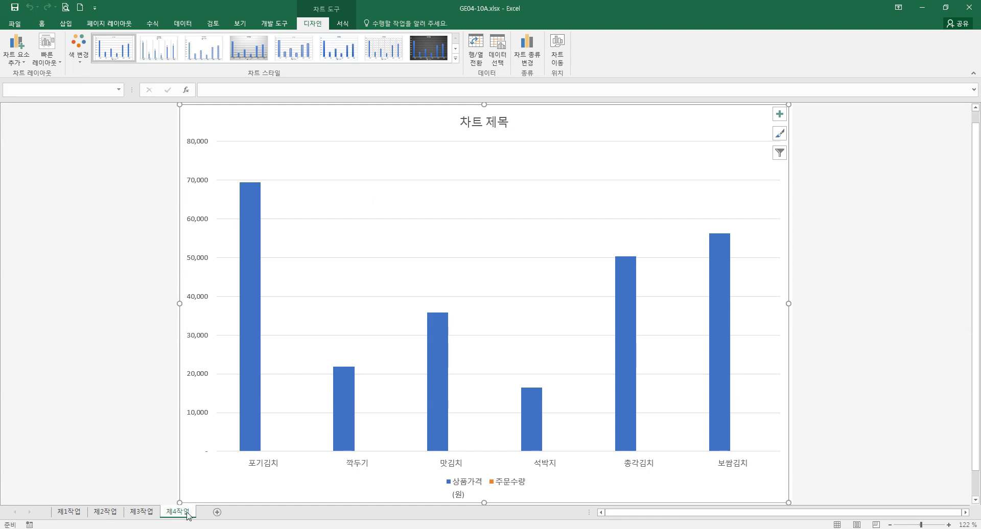
# Lower the sample-output picture on the 제1작업 sheet so the [제4작업] 그래프 heading picture is exposed.
pyautogui.click(73, 516)
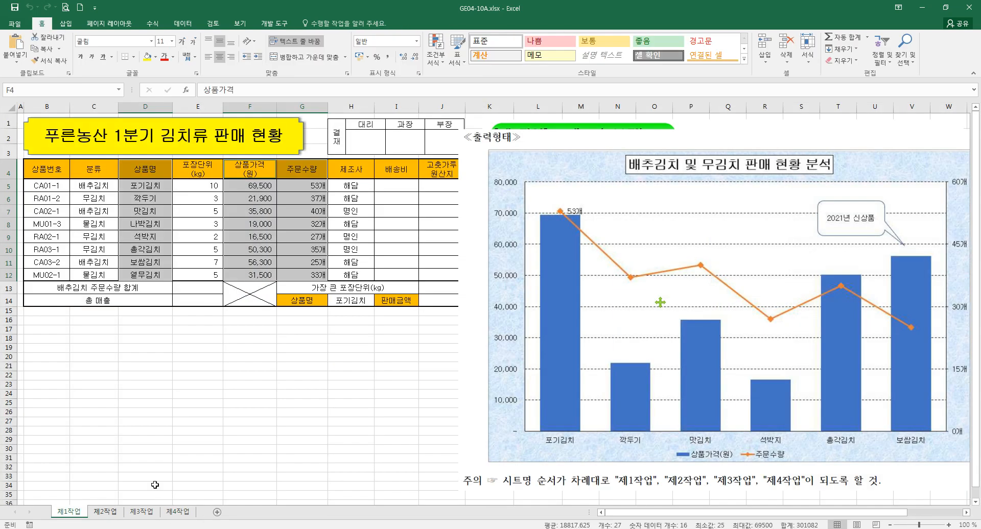
pyautogui.click(547, 309)
pyautogui.moveTo(563, 171); pyautogui.dragTo(561, 237)
# Try to transfer both reference pictures from 제1작업 to the 제4작업 sheet, restore them on 제1작업, and return to 제4작업.
pyautogui.keyDown('shift'); pyautogui.click(577, 191); pyautogui.keyUp('shift')
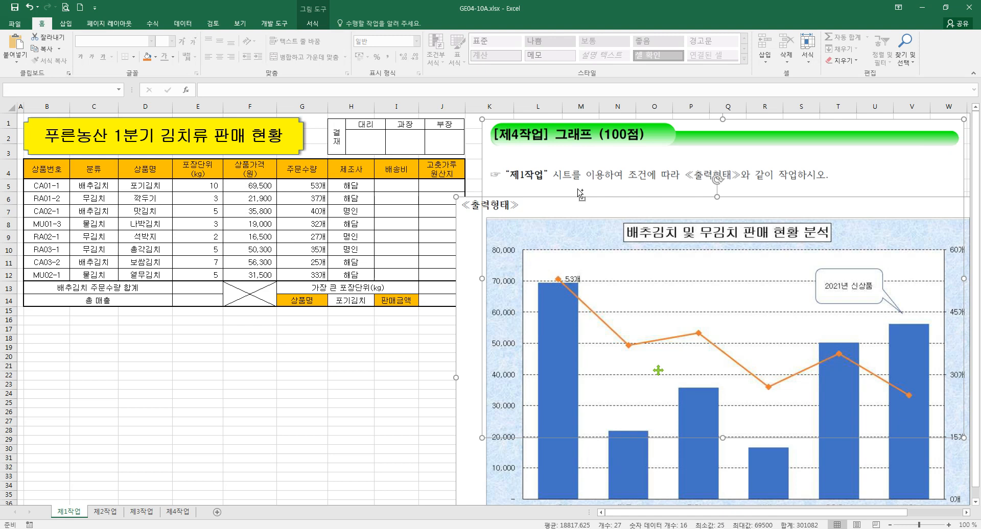
pyautogui.press('Delete')
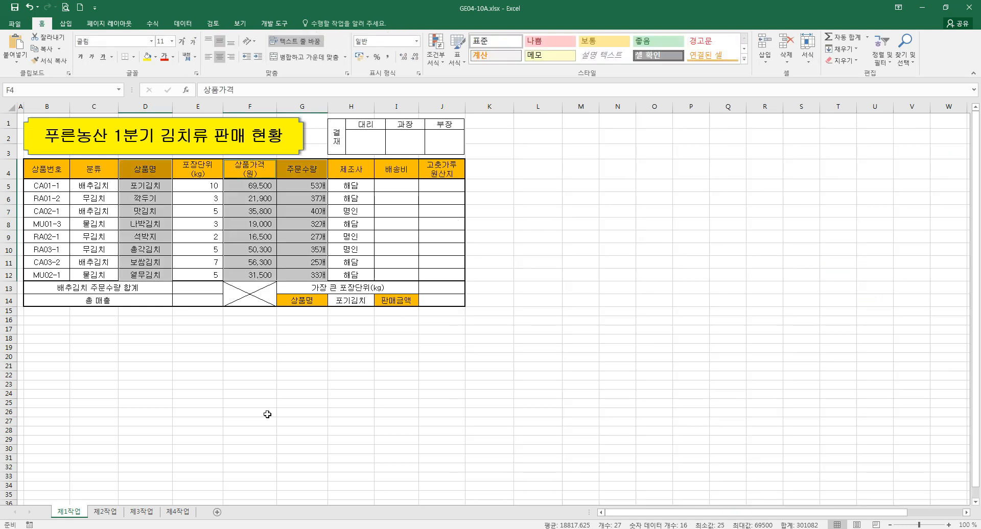
pyautogui.click(179, 512)
pyautogui.click(839, 194)
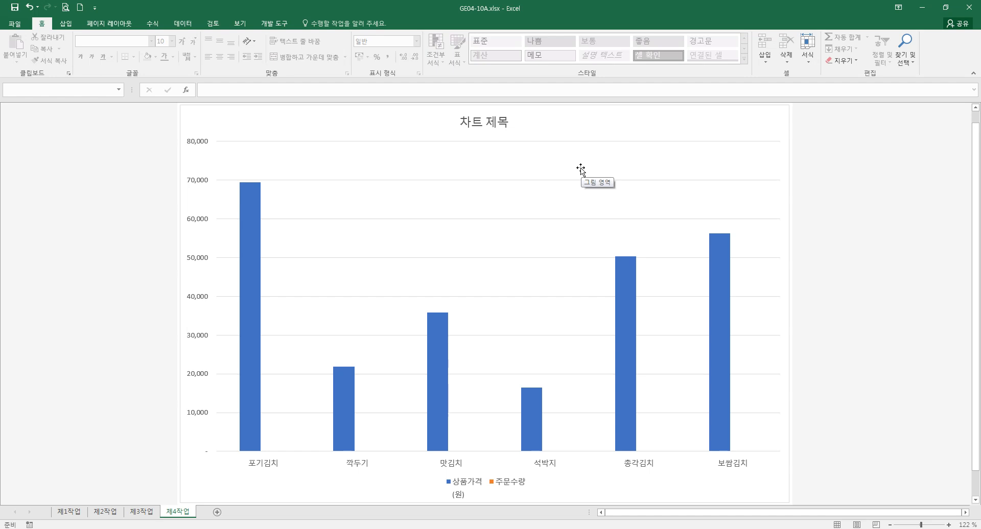
pyautogui.click(69, 512)
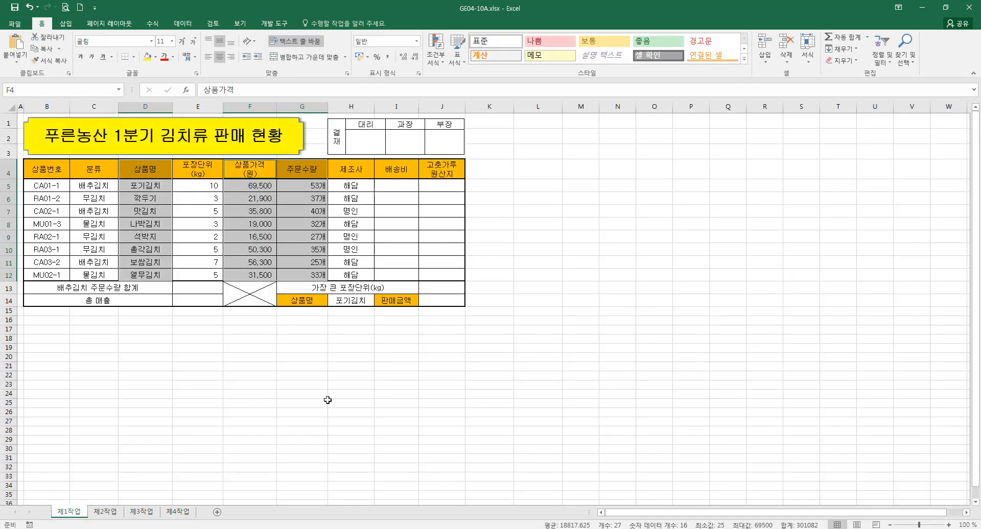
pyautogui.click(576, 199)
pyautogui.hotkey('ctrl', 'v')
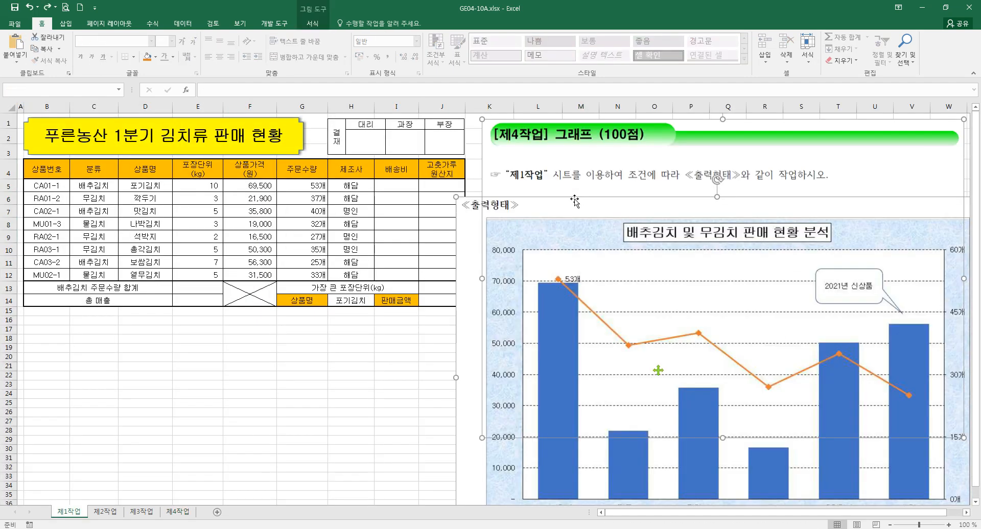
pyautogui.click(358, 320)
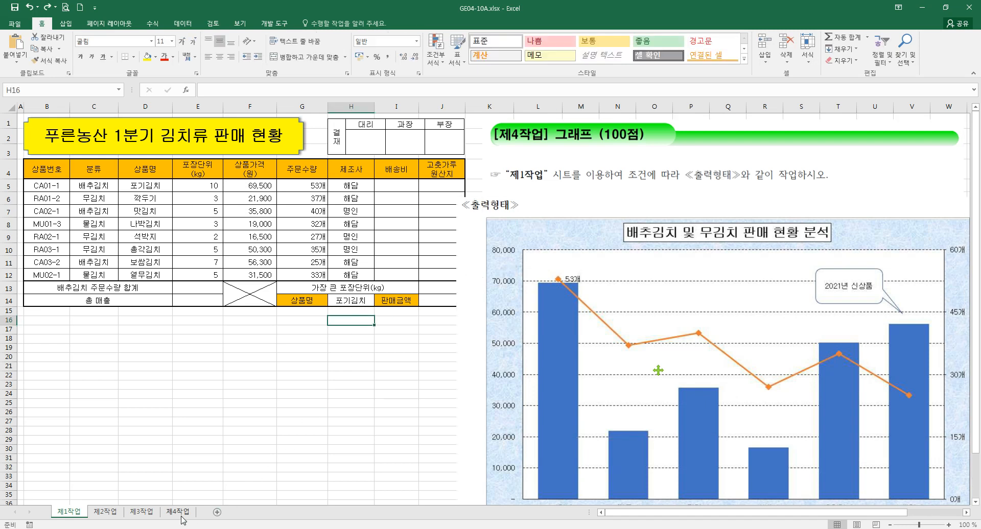
pyautogui.click(181, 515)
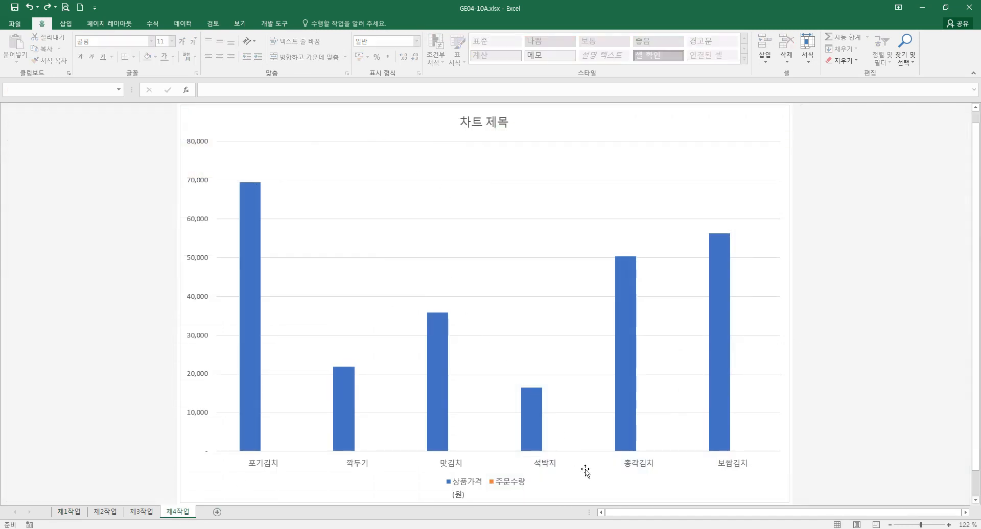
# Review chart instructions (4) to (10) in GE04-10A.pdf in Adobe Reader and place the Excel window just below instruction (4).
pyautogui.hotkey('alt', 'Tab')
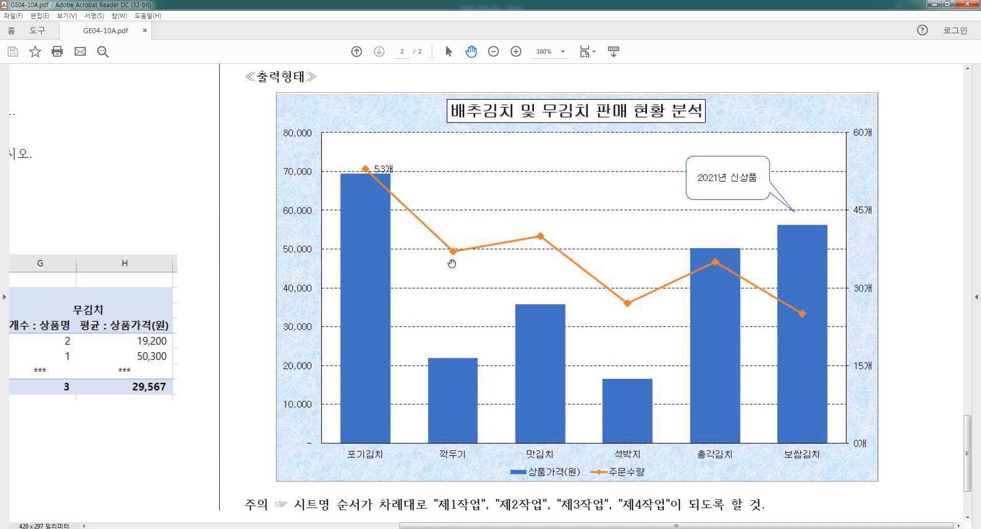
pyautogui.scroll(-1, 449, 267)
pyautogui.scroll(1, 449, 271)
pyautogui.moveTo(968, 431); pyautogui.dragTo(980, 349)
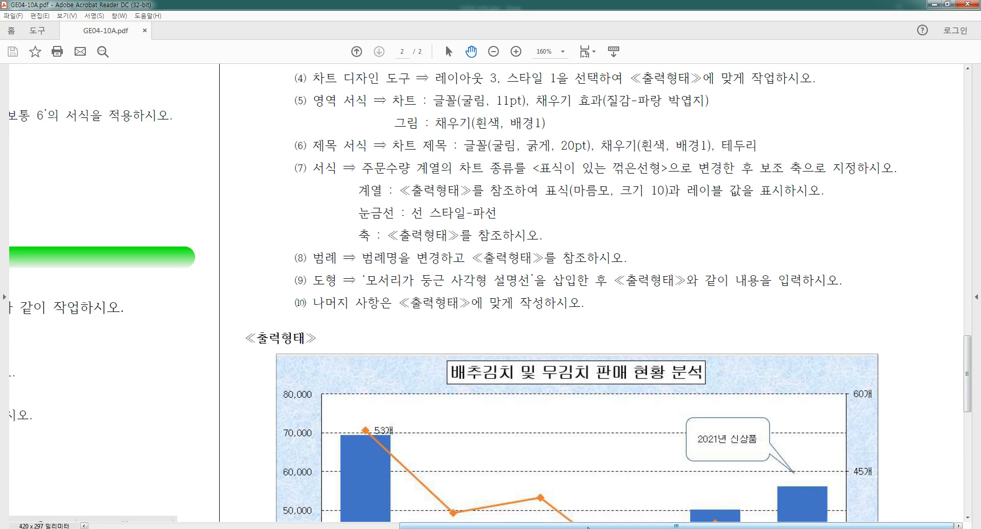
pyautogui.hotkey('alt', 'Tab')
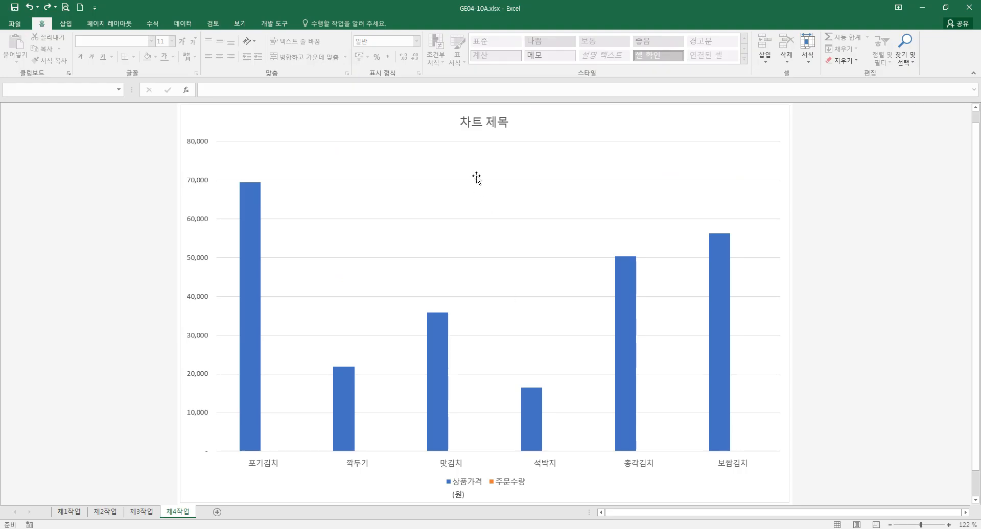
pyautogui.moveTo(474, 10); pyautogui.dragTo(491, 133)
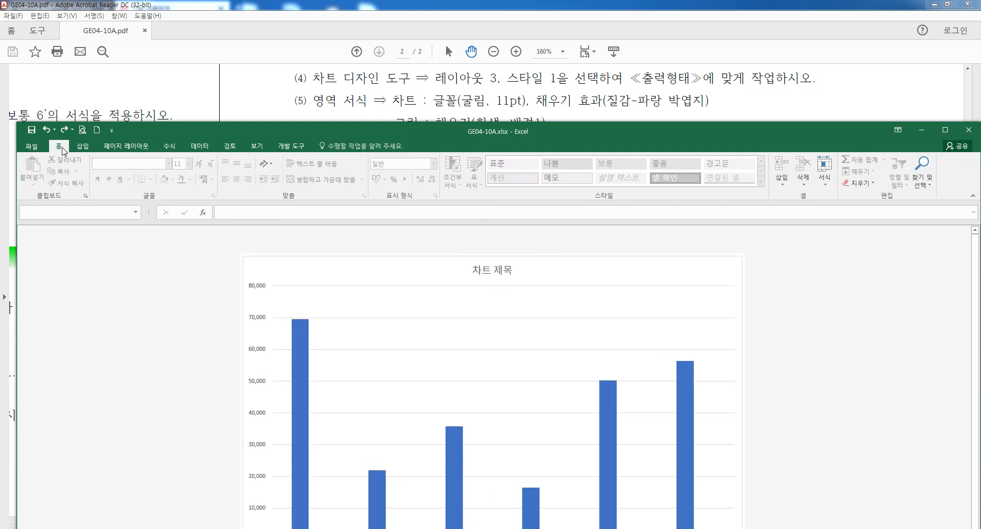
pyautogui.moveTo(372, 131); pyautogui.dragTo(371, 100)
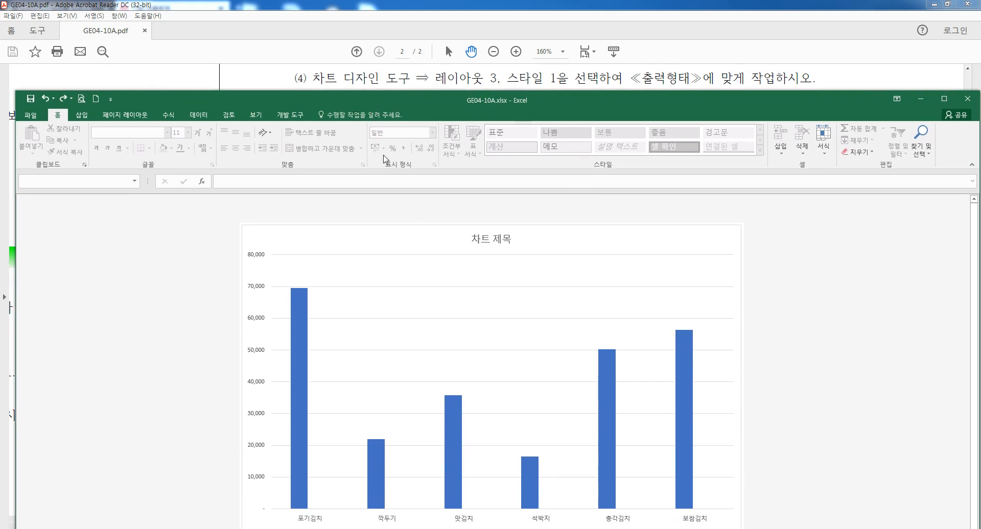
# Apply quick layout 3 to the chart on the 제4작업 sheet.
pyautogui.click(364, 239)
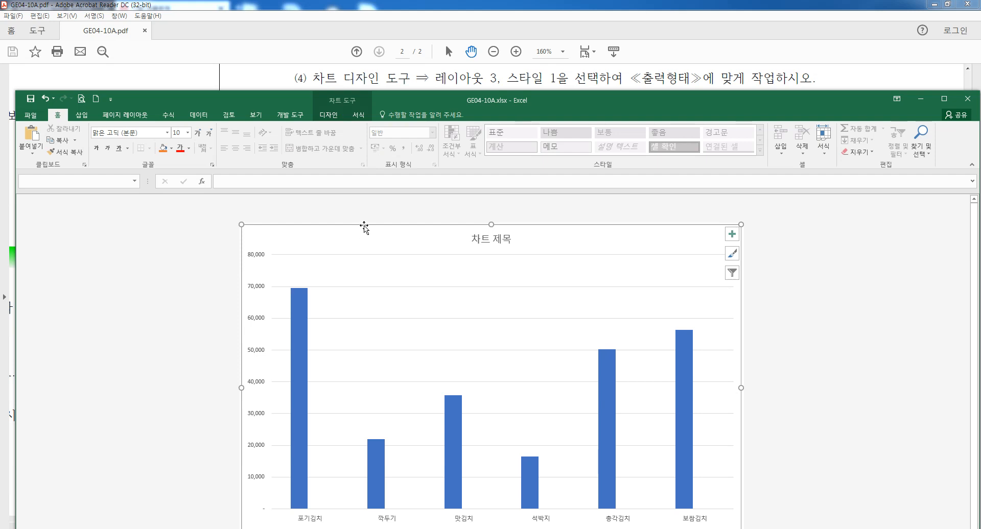
pyautogui.click(330, 117)
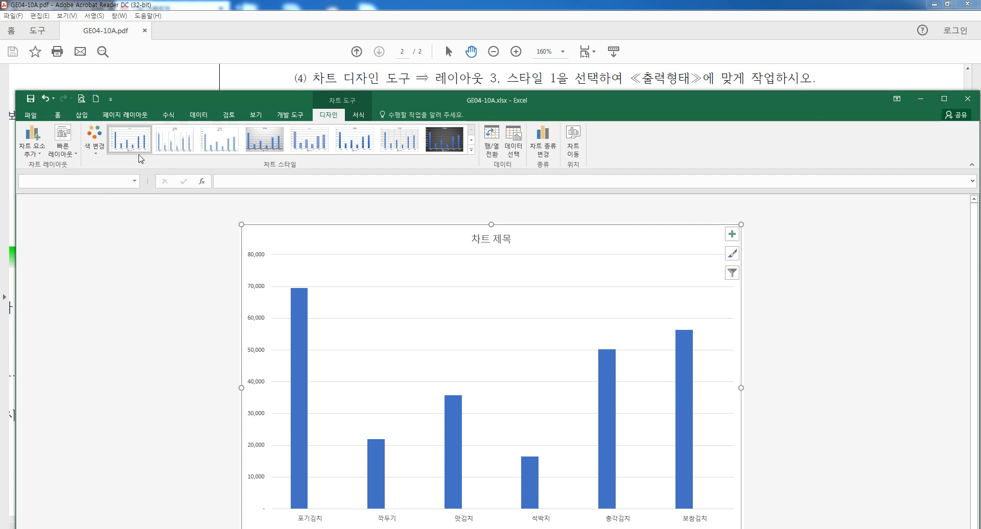
pyautogui.click(61, 144)
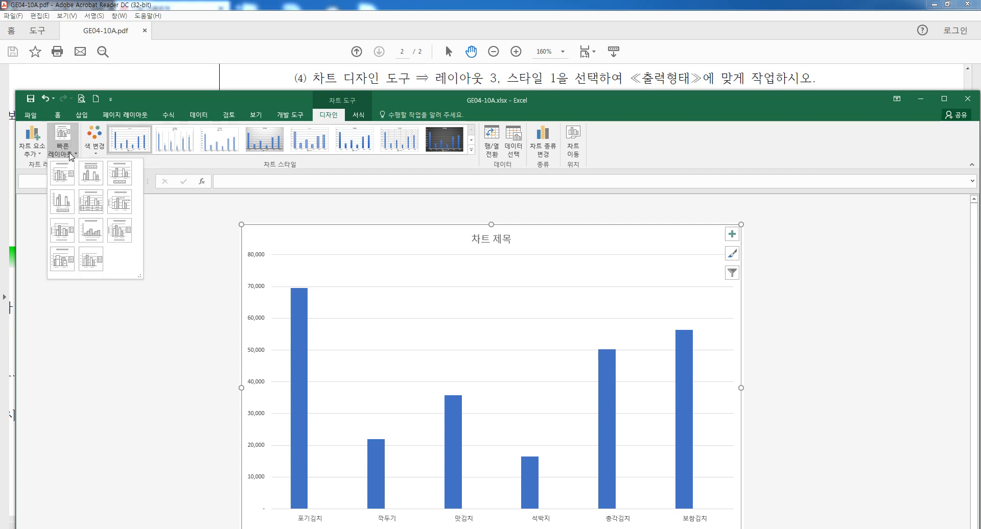
pyautogui.click(122, 173)
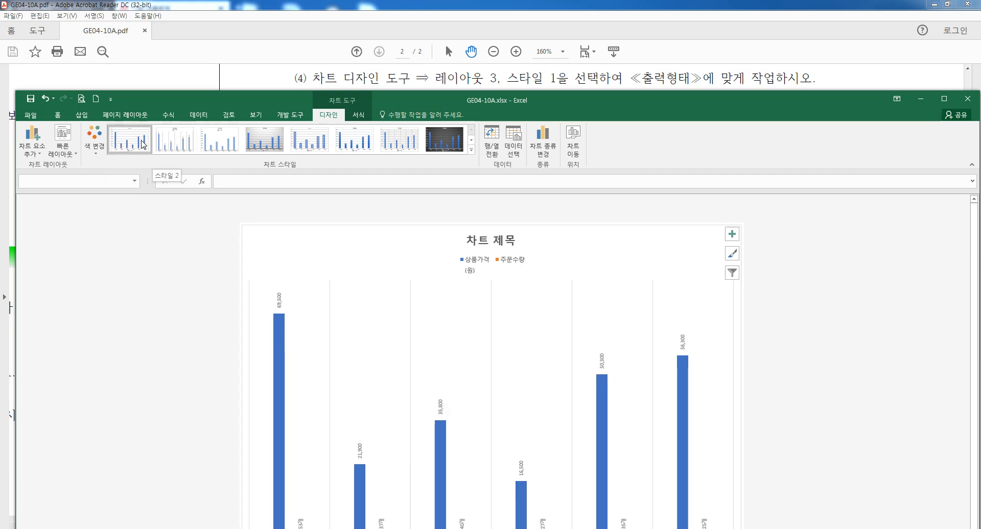
pyautogui.click(63, 146)
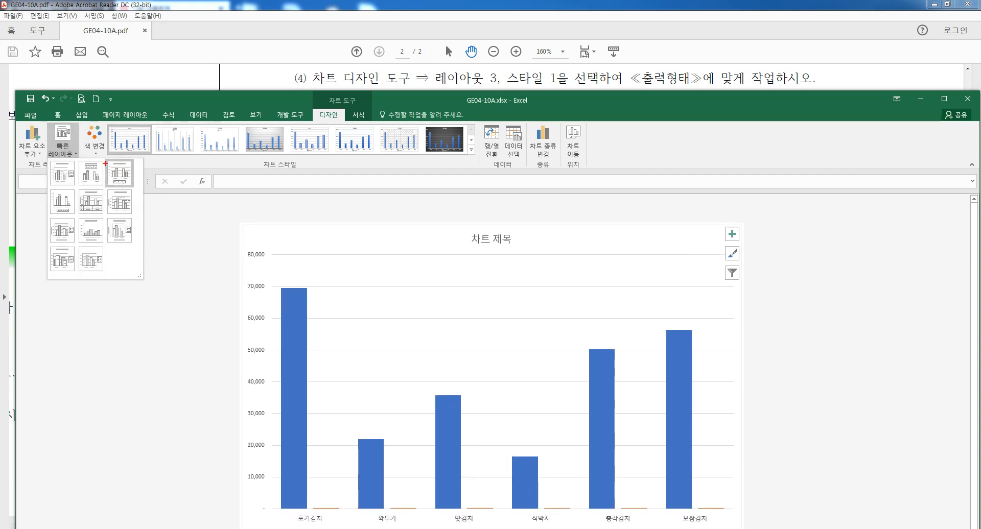
pyautogui.moveTo(110, 163); pyautogui.dragTo(133, 186)
pyautogui.moveTo(107, 127); pyautogui.dragTo(150, 152)
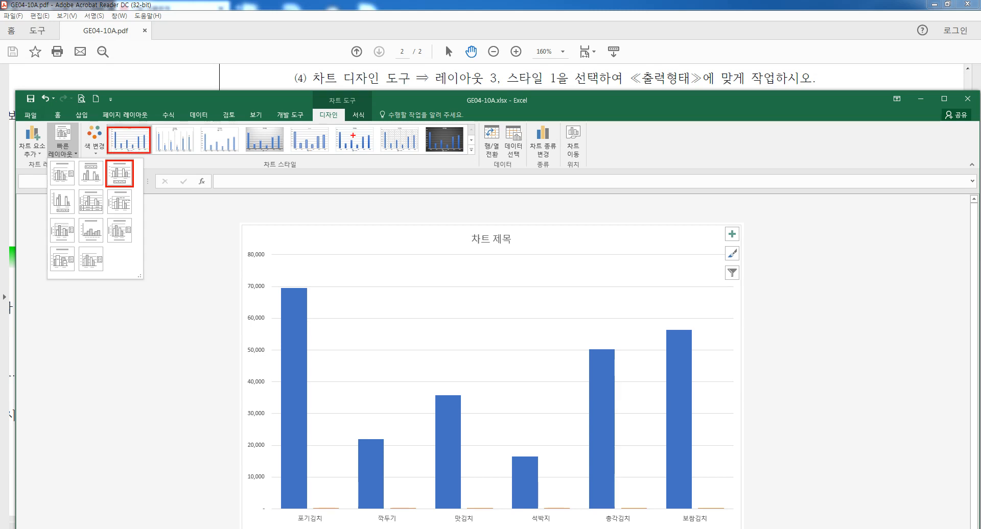
pyautogui.moveTo(308, 109)
pyautogui.mouseDown()
pyautogui.moveTo(341, 124)
pyautogui.moveTo(361, 107)
pyautogui.mouseUp()
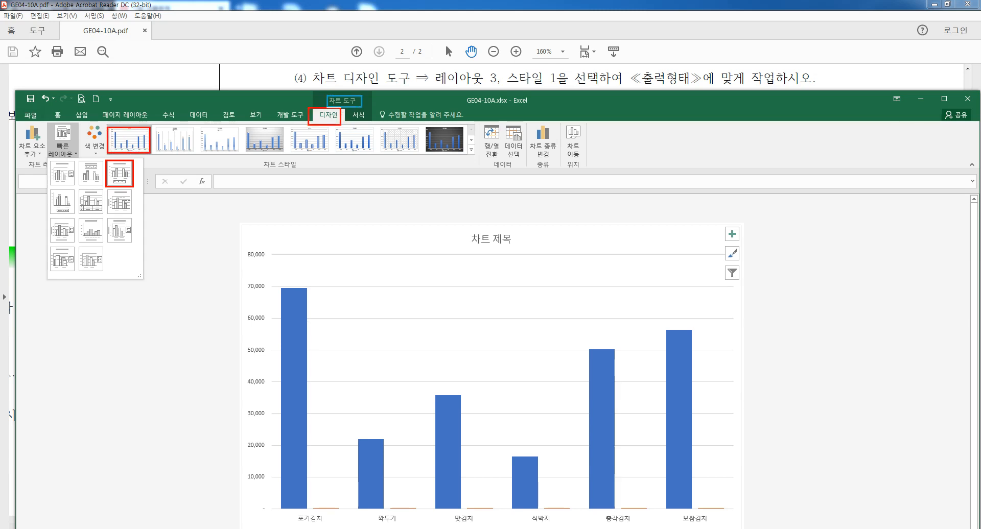
pyautogui.press('Escape')
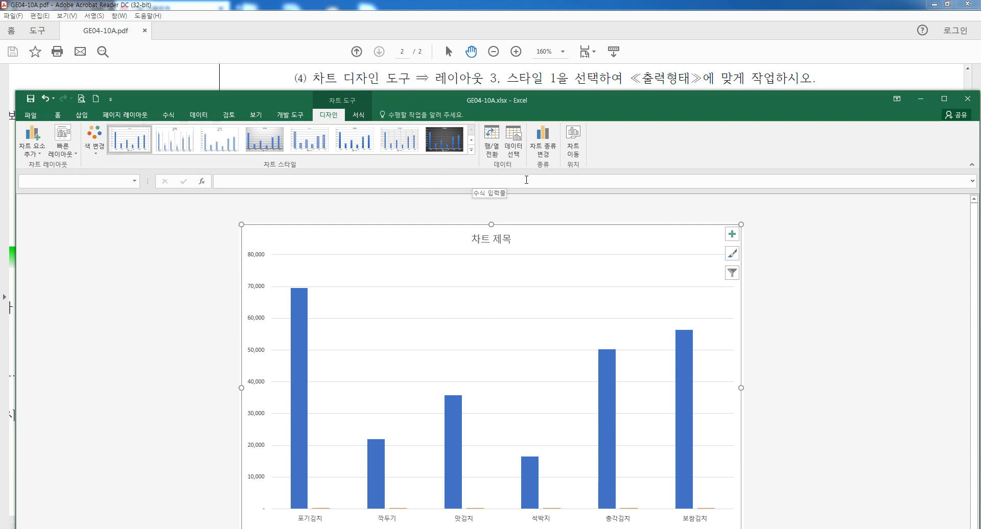
# Lower the Excel window to expose instruction (5) in the PDF and examine the extents of the chart area and the plot area.
pyautogui.moveTo(540, 100); pyautogui.dragTo(543, 145)
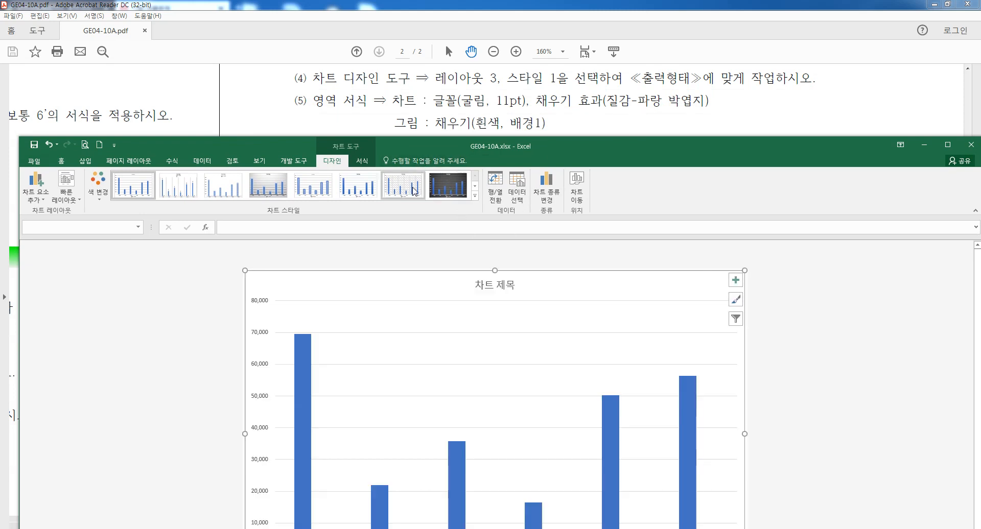
pyautogui.scroll(-2, 344, 284)
pyautogui.scroll(-3, 344, 288)
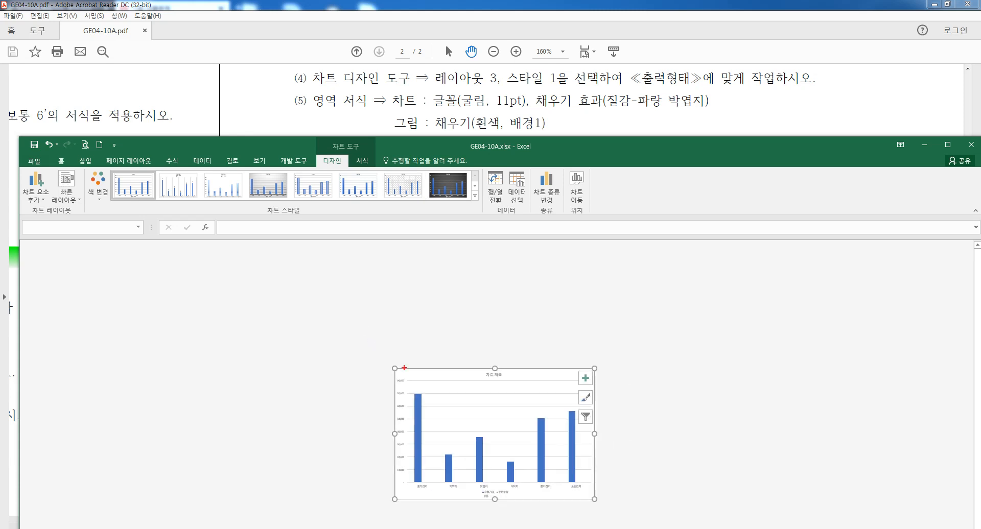
pyautogui.moveTo(389, 371); pyautogui.dragTo(599, 504)
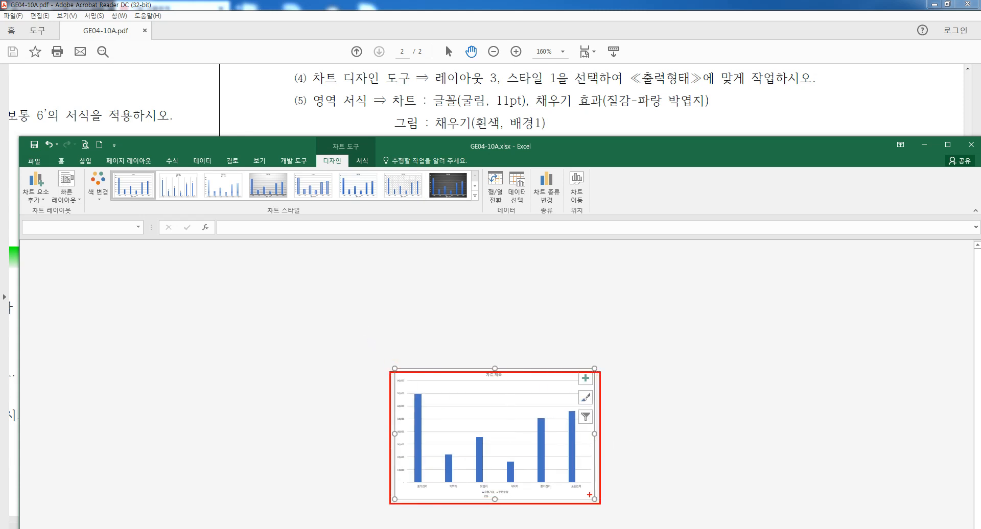
pyautogui.press('Escape')
pyautogui.click(461, 399)
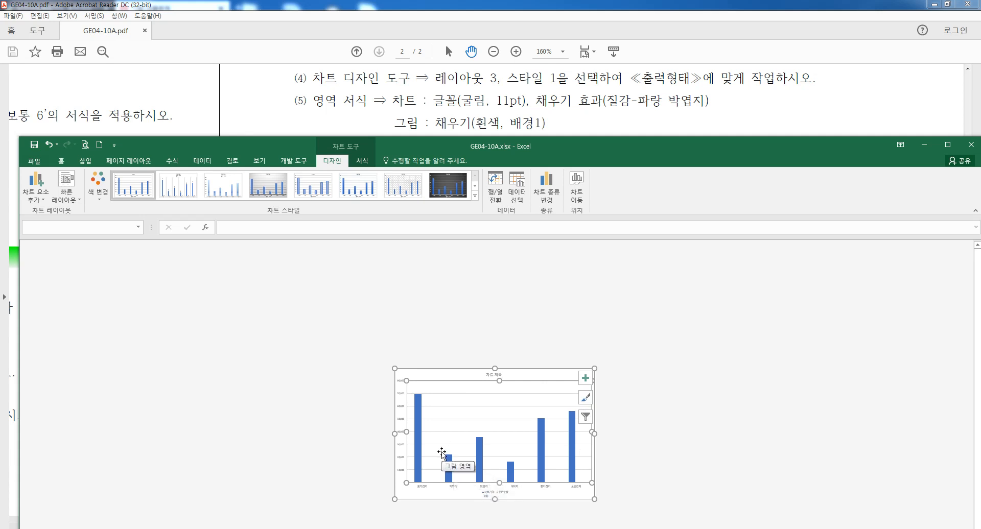
pyautogui.moveTo(406, 381); pyautogui.dragTo(592, 483)
pyautogui.press('Escape')
pyautogui.keyDown('ctrl'); pyautogui.scroll(5, 462, 401); pyautogui.keyUp('ctrl')
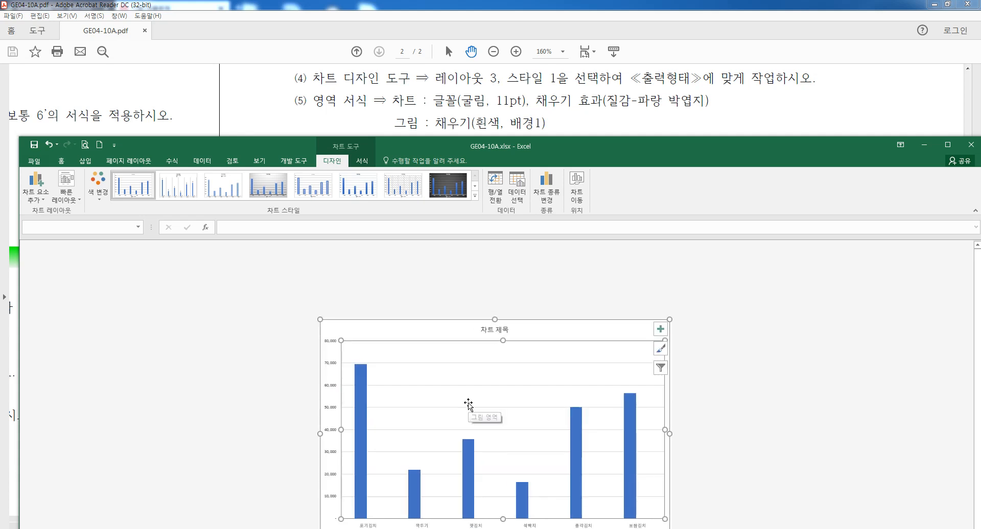
# Set the font of the whole chart area to 굴림.
pyautogui.click(294, 264)
pyautogui.click(61, 161)
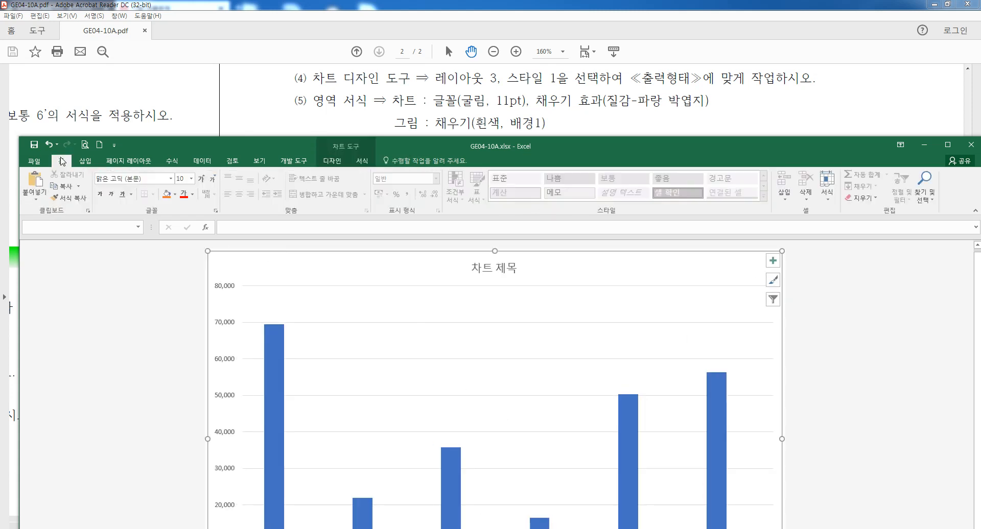
pyautogui.click(150, 180)
pyautogui.write('굴ㅇ리')
pyautogui.write('ㅁ')
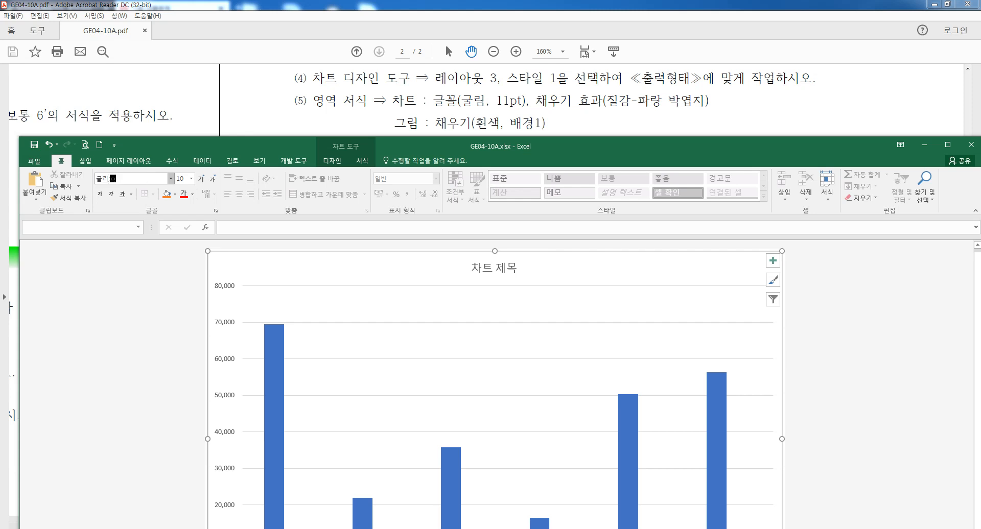
pyautogui.press('Return')
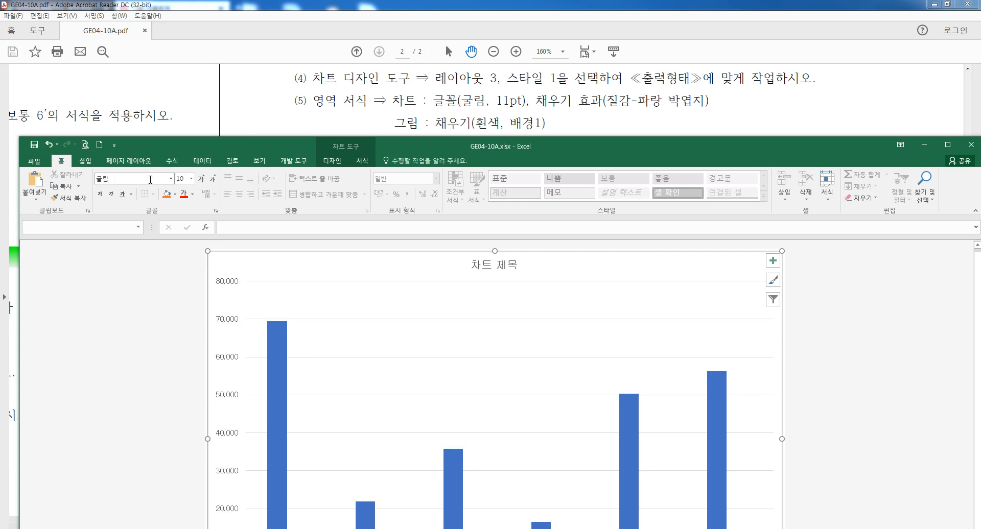
# Set the chart area's font size to 11 and fill it with the 파랑 박엽지 texture.
pyautogui.click(181, 178)
pyautogui.press('Return')
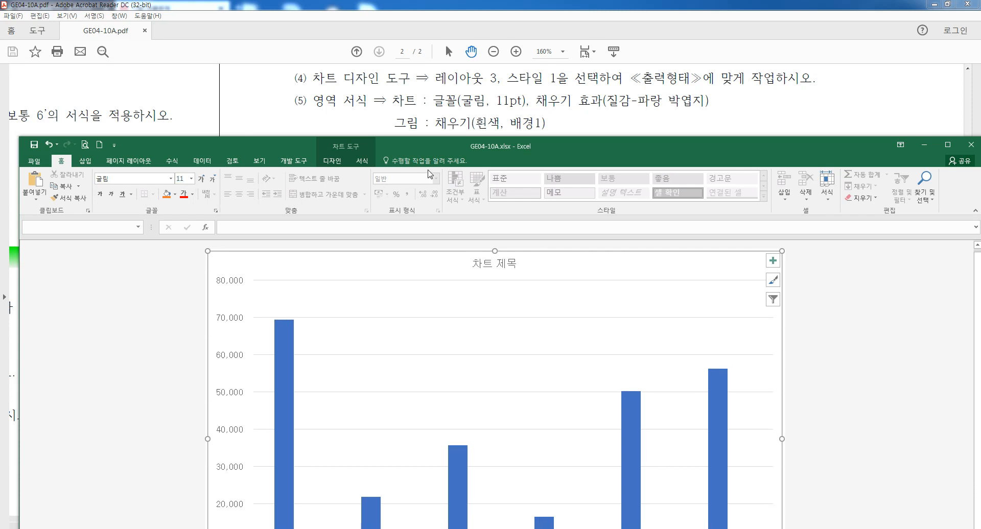
pyautogui.rightClick(321, 266)
pyautogui.click(336, 240)
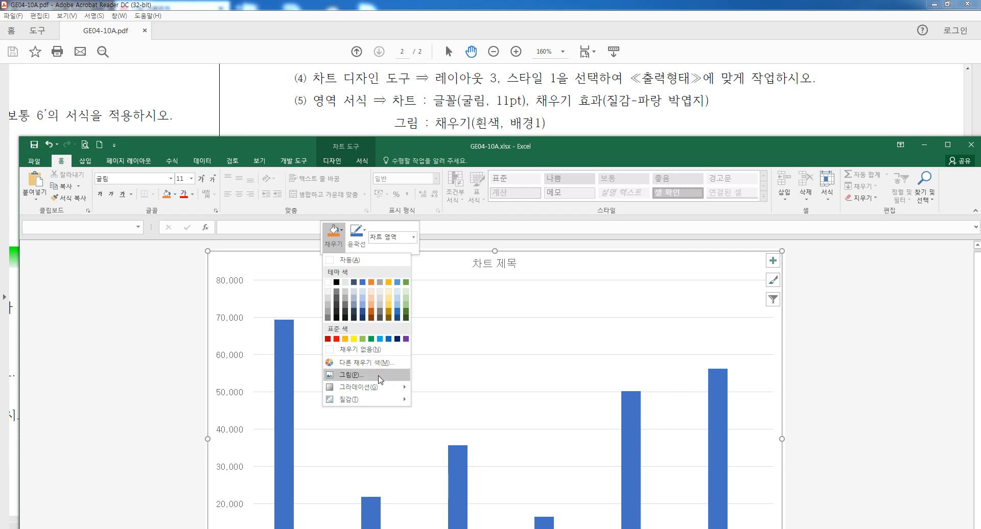
pyautogui.moveTo(379, 400)
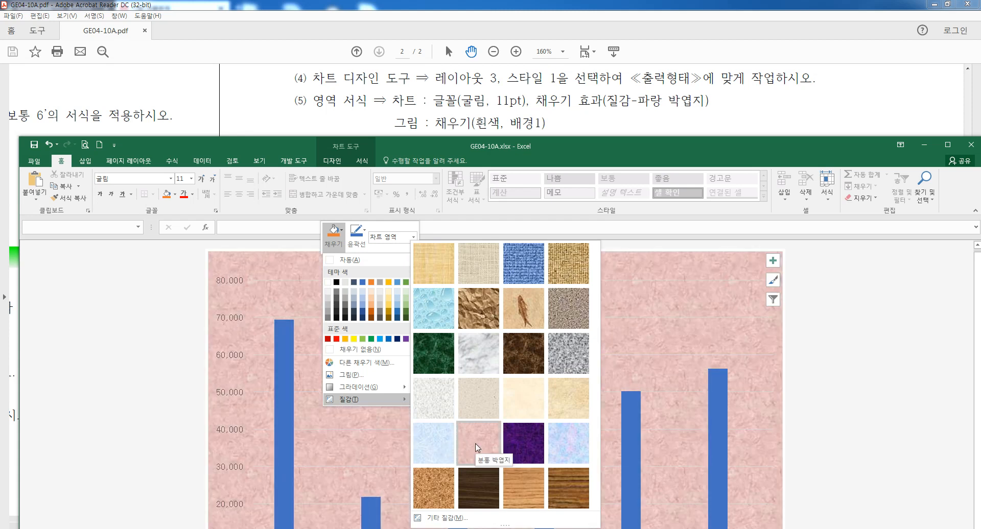
pyautogui.click(433, 451)
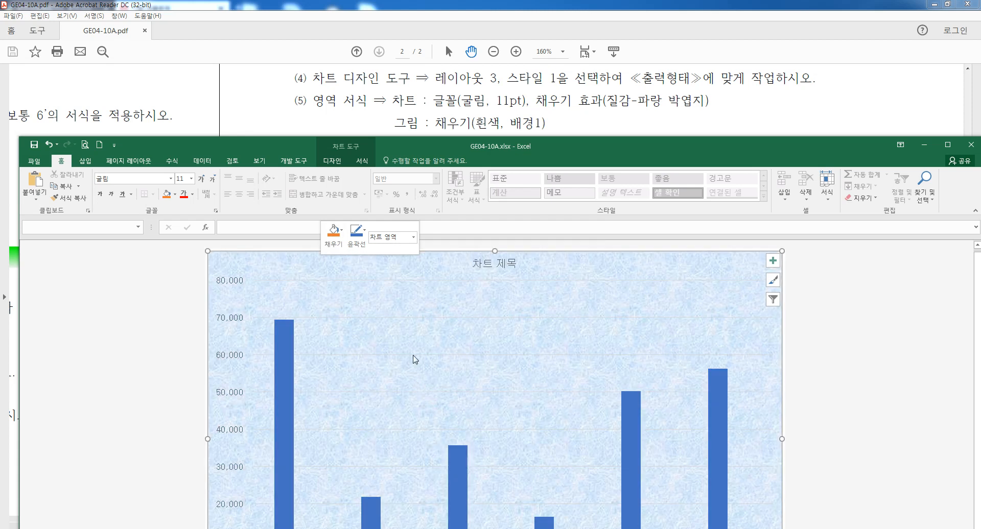
# Fill the chart's plot area with the theme colour white, background 1.
pyautogui.click(396, 303)
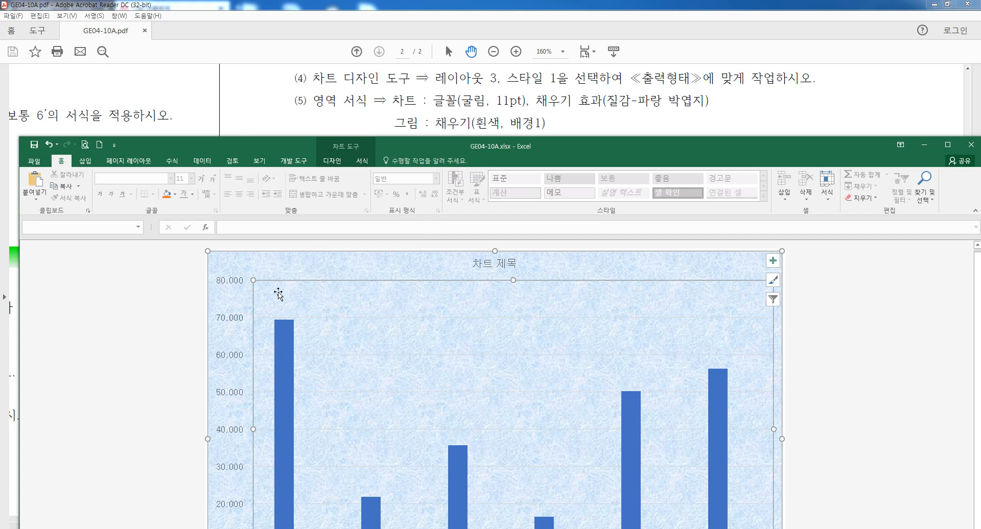
pyautogui.rightClick(384, 299)
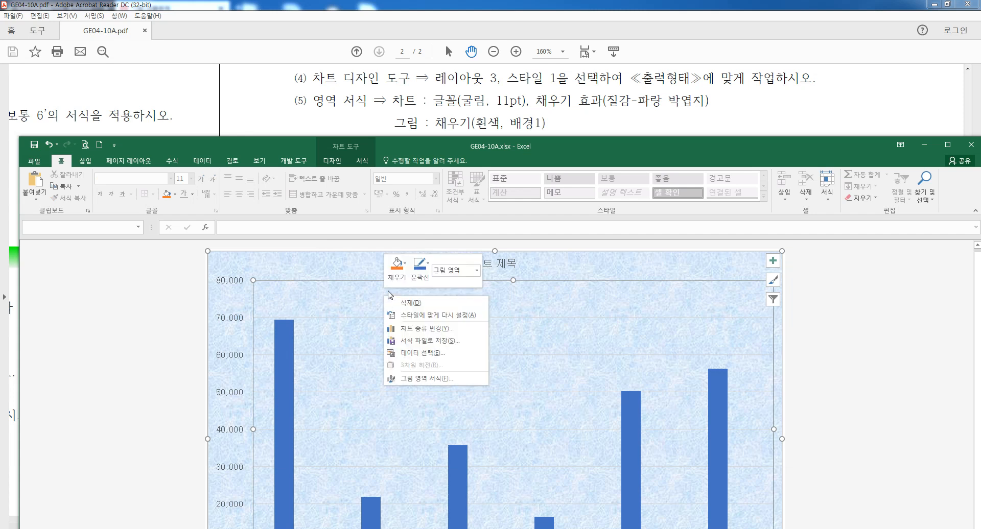
pyautogui.click(397, 267)
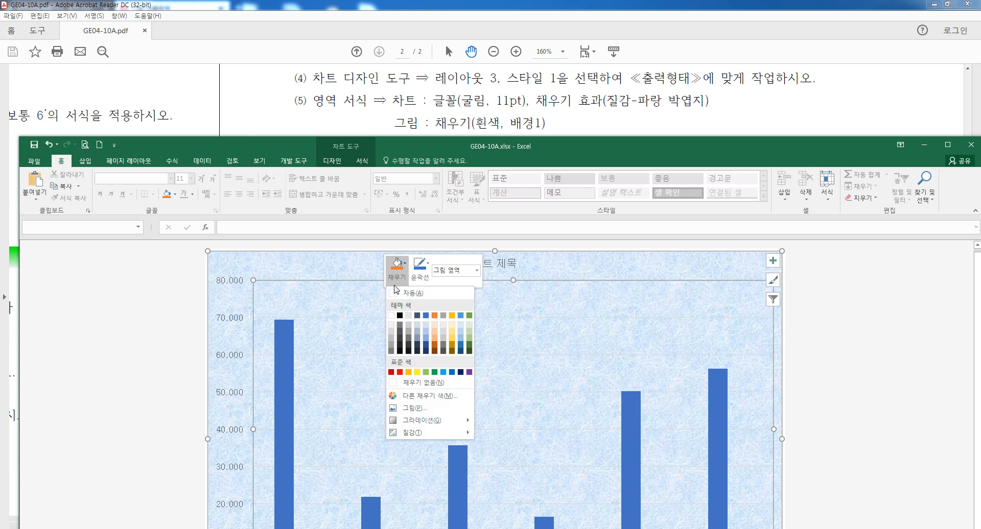
pyautogui.click(392, 316)
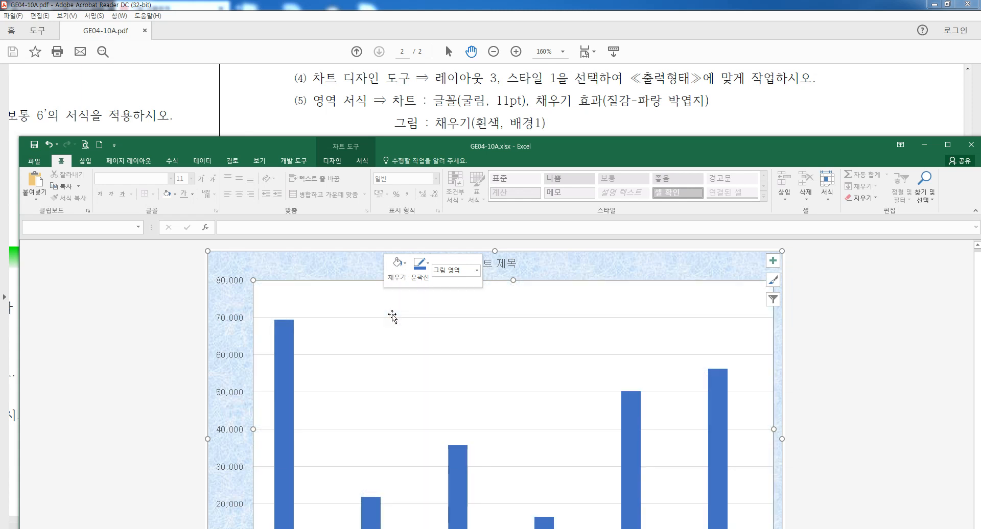
# Review instructions (6) to (10) and the sample chart in GE04-10A.pdf, placing the Excel window just below instruction (6).
pyautogui.click(543, 112)
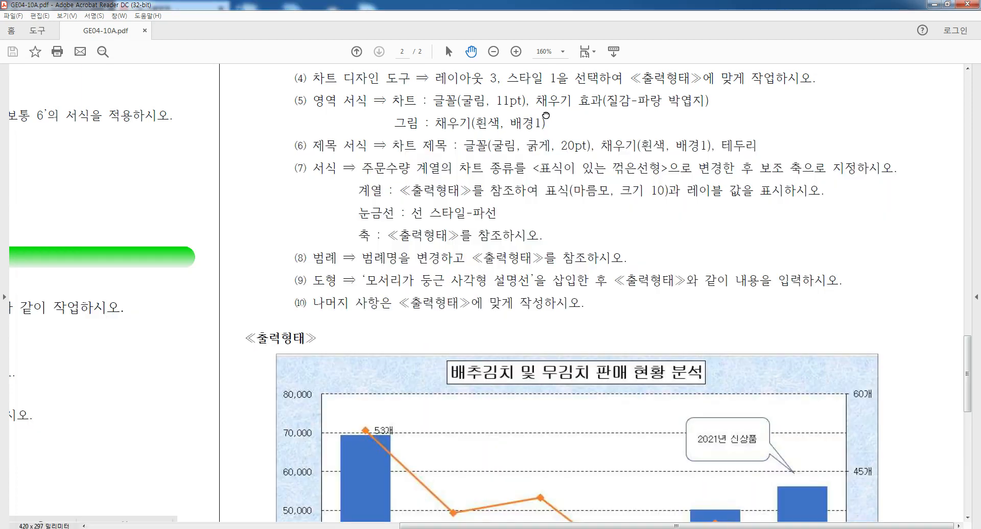
pyautogui.scroll(-3, 540, 142)
pyautogui.scroll(-1, 540, 142)
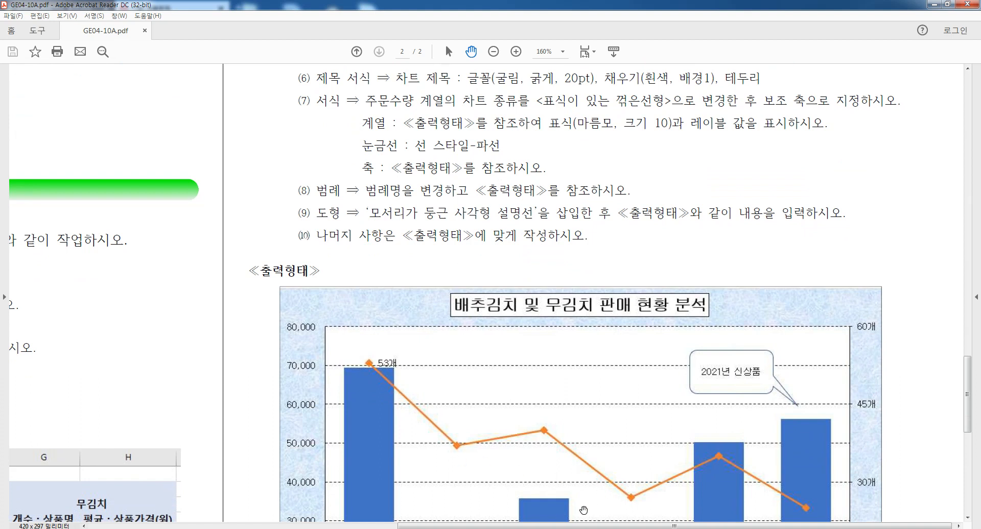
pyautogui.hotkey('alt', 'Tab')
pyautogui.moveTo(501, 148)
pyautogui.mouseDown()
pyautogui.moveTo(494, 133)
pyautogui.moveTo(492, 147)
pyautogui.mouseUp()
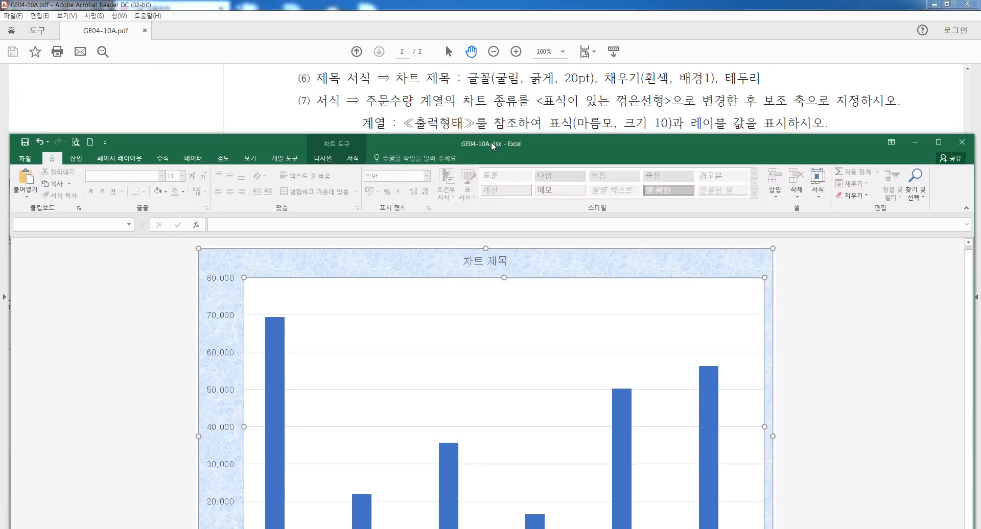
pyautogui.click(495, 106)
pyautogui.moveTo(444, 288); pyautogui.dragTo(725, 328)
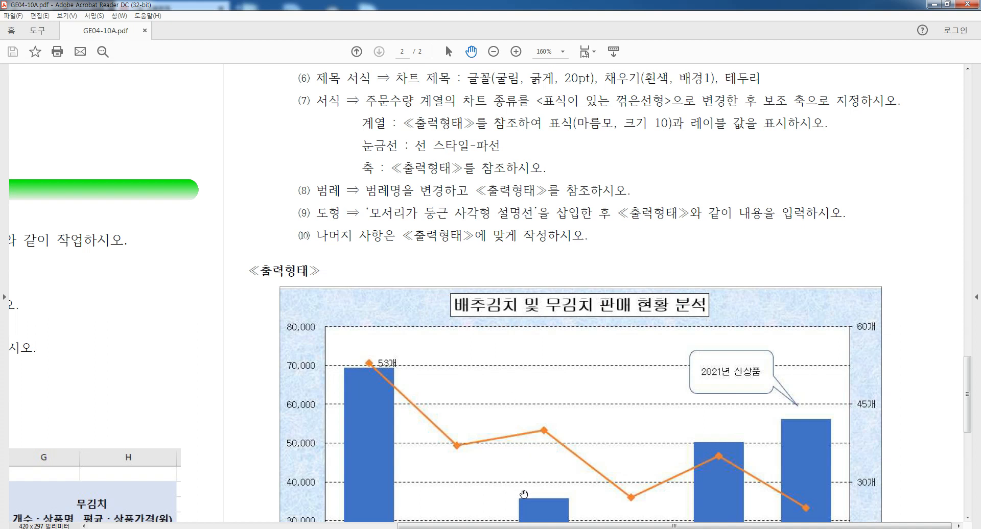
pyautogui.click(523, 528)
pyautogui.moveTo(484, 144); pyautogui.dragTo(484, 100)
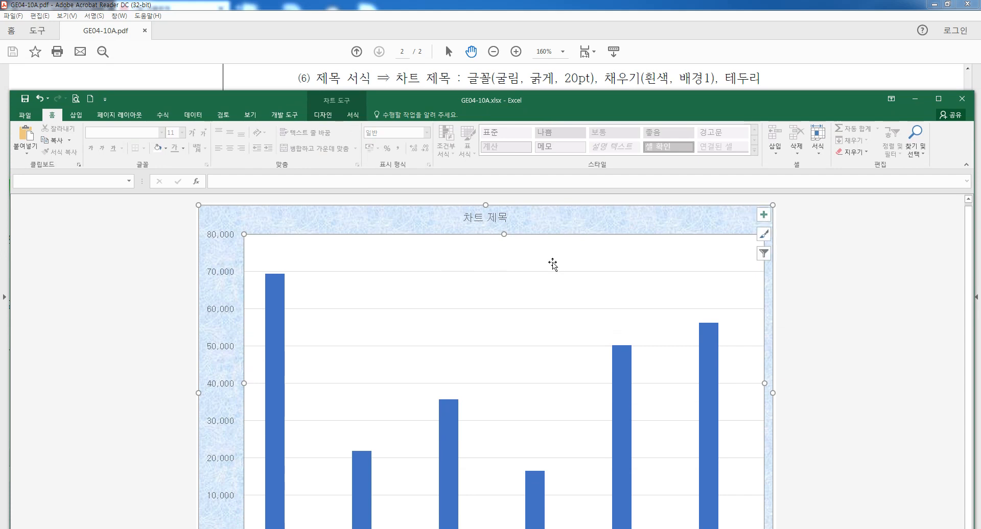
# Format the chart title in bold at 20 pt and give it a white fill.
pyautogui.click(768, 218)
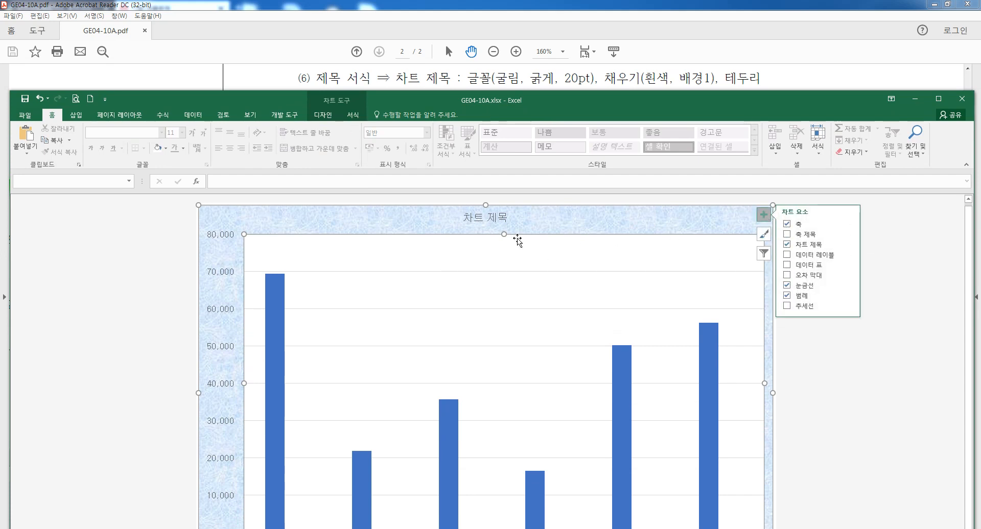
pyautogui.click(485, 218)
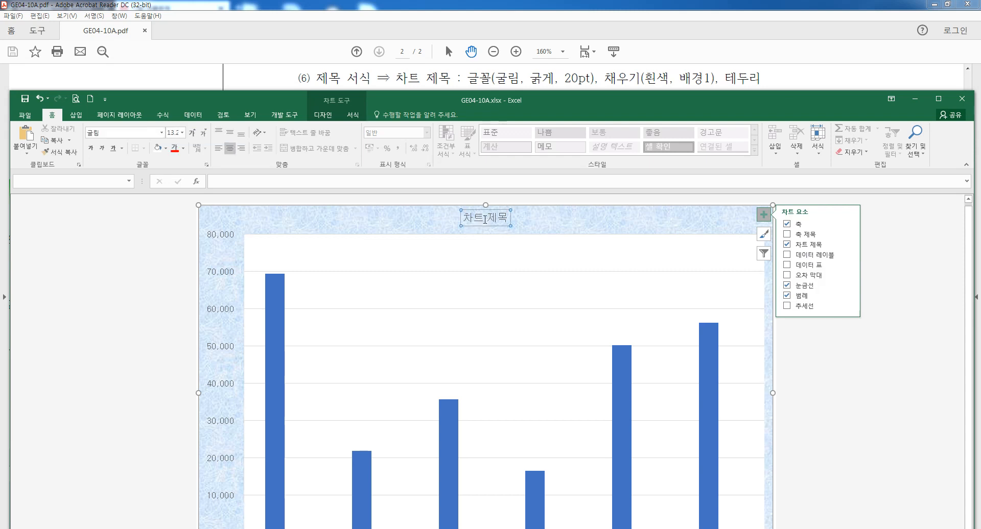
pyautogui.click(119, 134)
pyautogui.click(173, 132)
pyautogui.write('20')
pyautogui.press('Return')
pyautogui.click(91, 149)
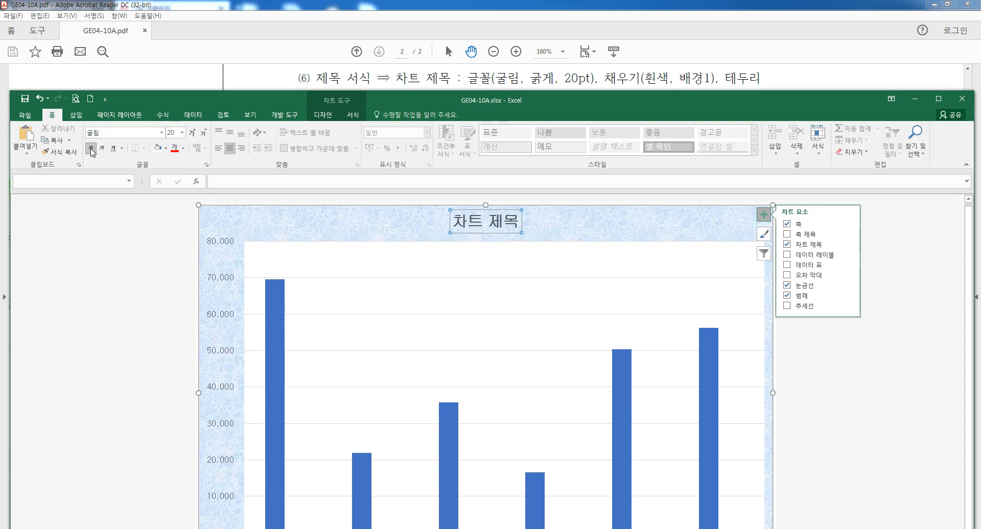
pyautogui.click(158, 148)
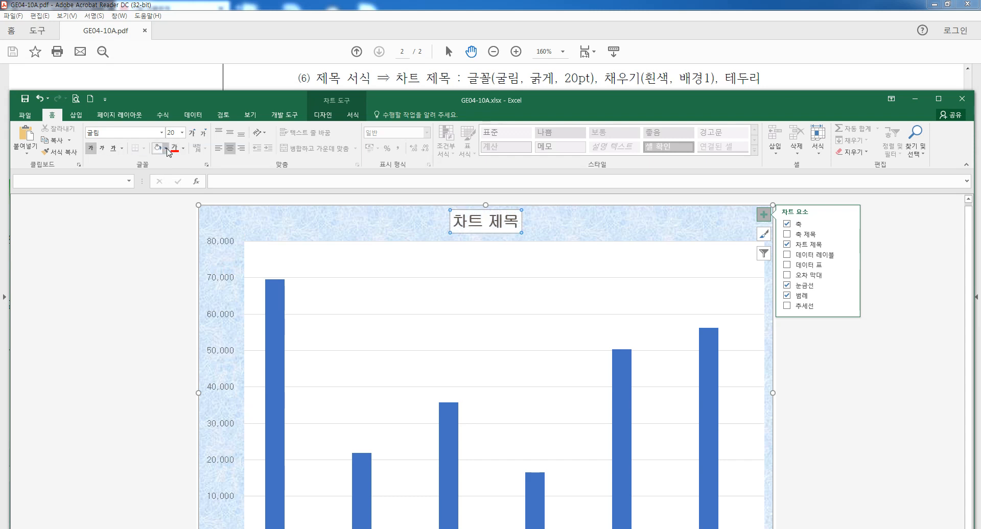
# Add a border around the chart title using the automatic black outline colour.
pyautogui.rightClick(475, 225)
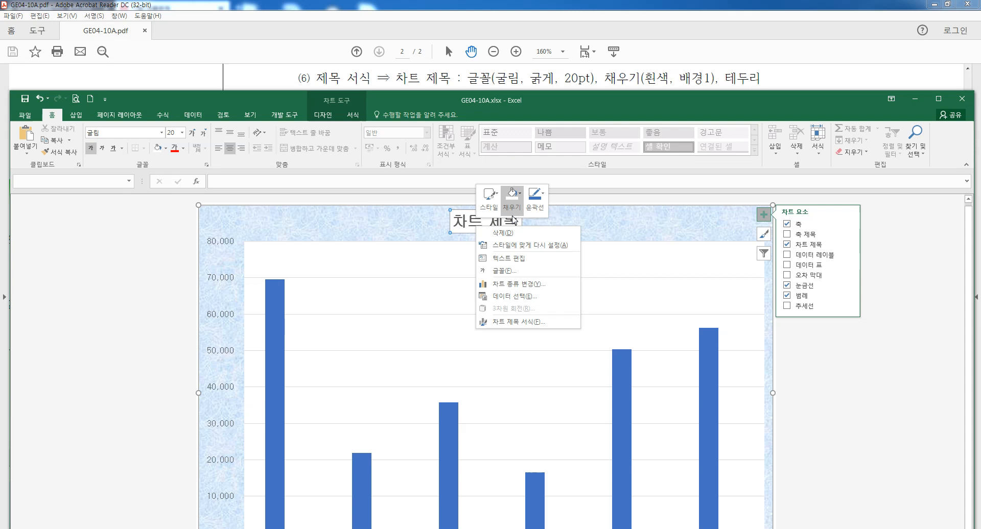
pyautogui.click(538, 215)
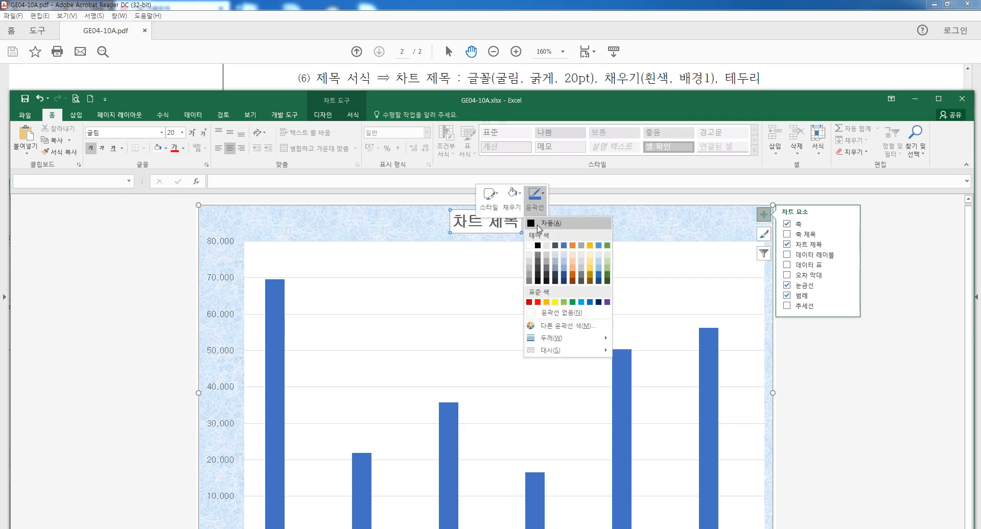
pyautogui.click(538, 225)
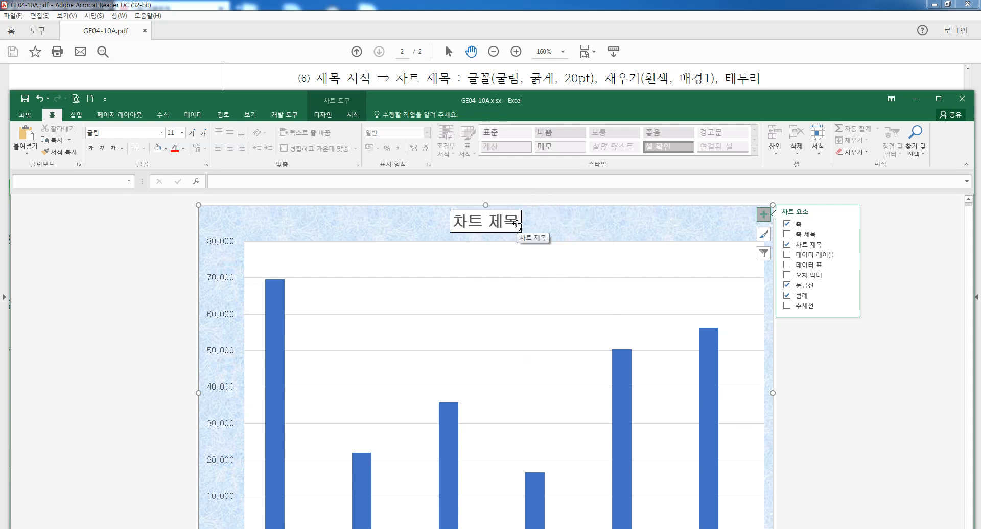
# Lower the Excel window to expose the sample title and replace the chart title text with 배추김치 및 무김치 판매 현황 분석.
pyautogui.moveTo(518, 224); pyautogui.dragTo(456, 221)
pyautogui.hotkey('ctrl', 'z')
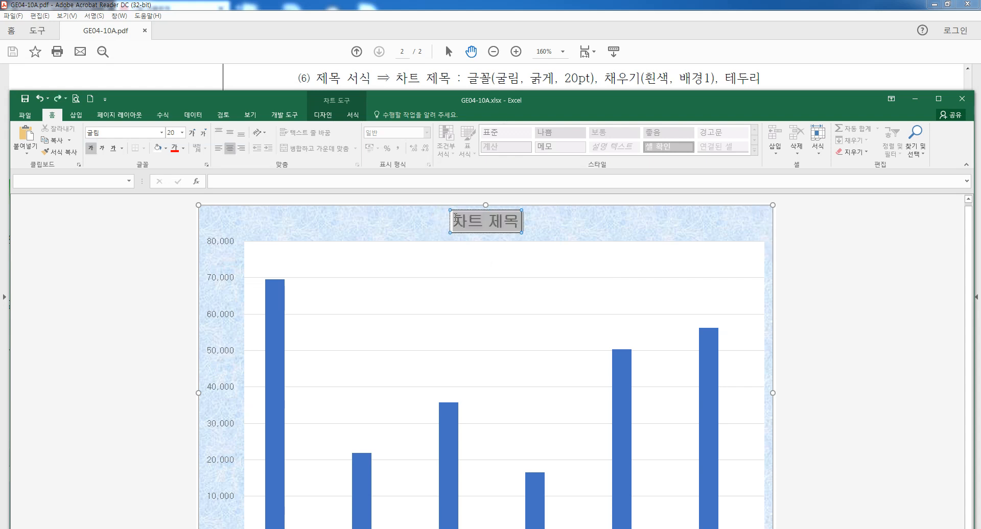
pyautogui.moveTo(523, 100); pyautogui.dragTo(532, 341)
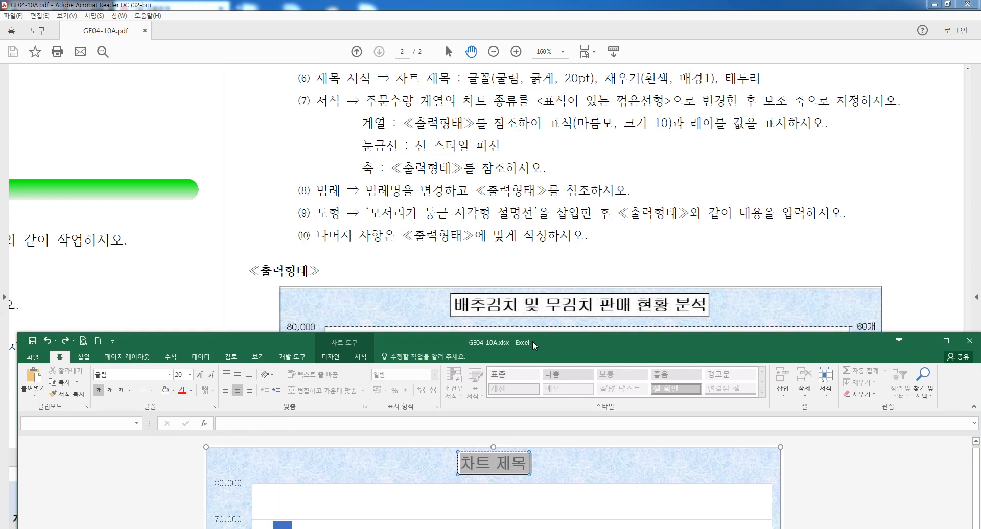
pyautogui.write('배추김ㅊ')
pyautogui.write('치 및 무김치')
pyautogui.write(' 판매 현황')
pyautogui.write(' 분석')
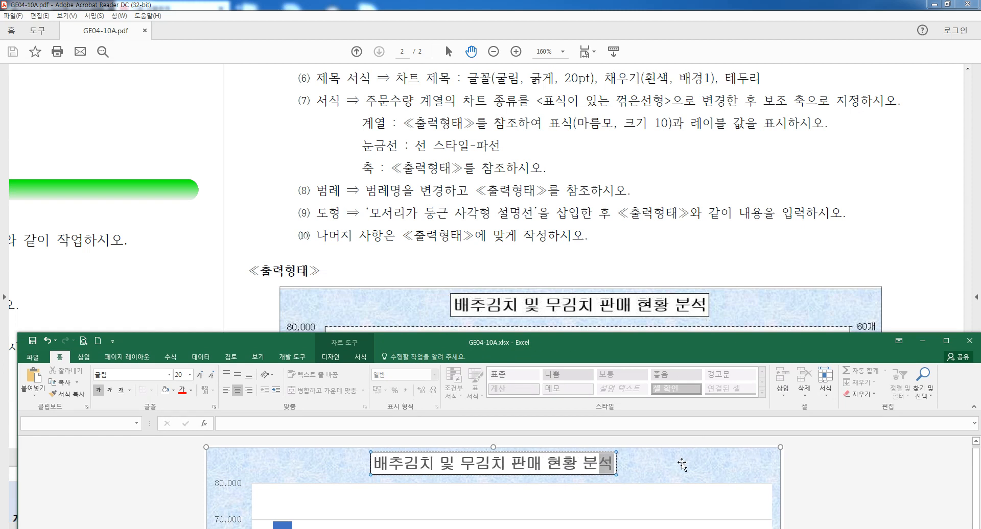
pyautogui.click(682, 465)
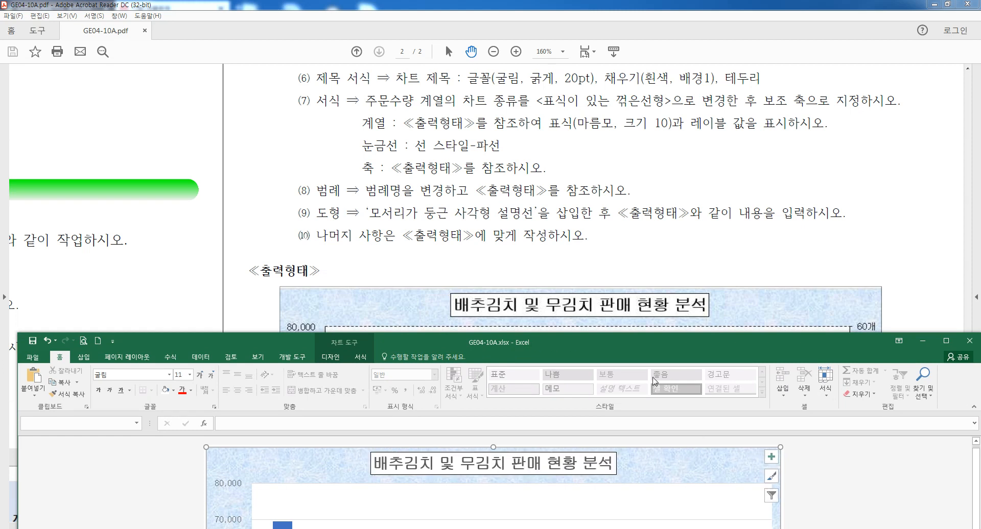
# Read instruction (7) in GE04-10A.pdf, place the Excel window just below it, and compare the sample with the whole chart.
pyautogui.click(617, 201)
pyautogui.moveTo(617, 200); pyautogui.dragTo(612, 175)
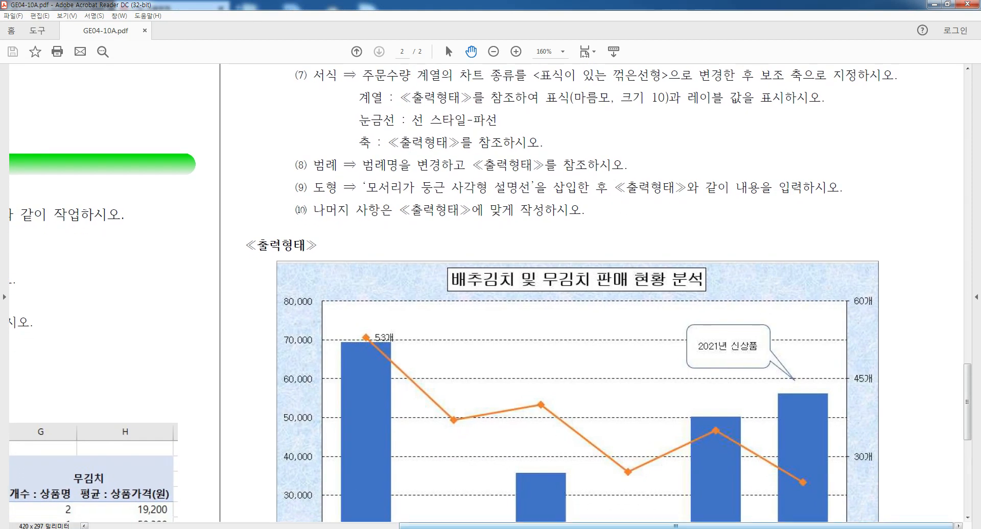
pyautogui.hotkey('alt', 'Tab')
pyautogui.moveTo(584, 342); pyautogui.dragTo(594, 103)
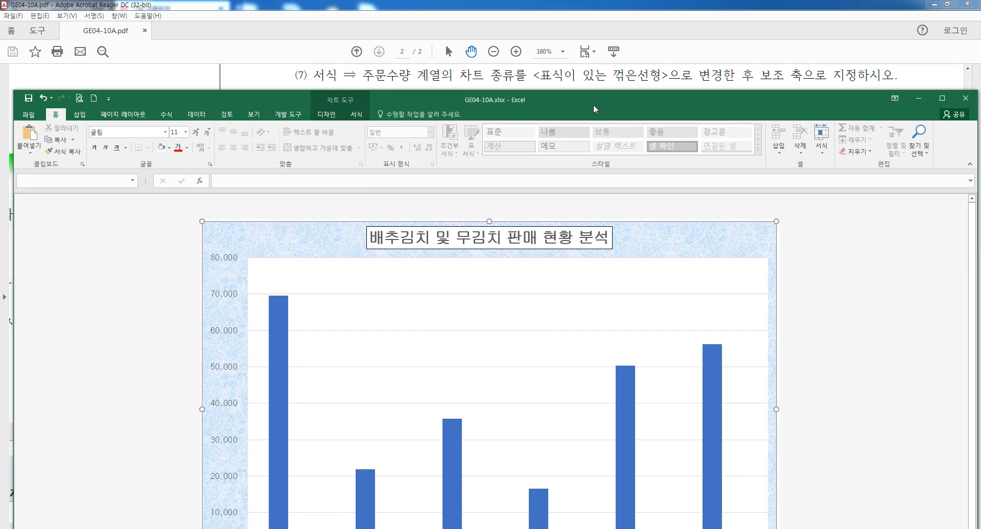
pyautogui.scroll(-4, 502, 268)
pyautogui.scroll(4, 501, 269)
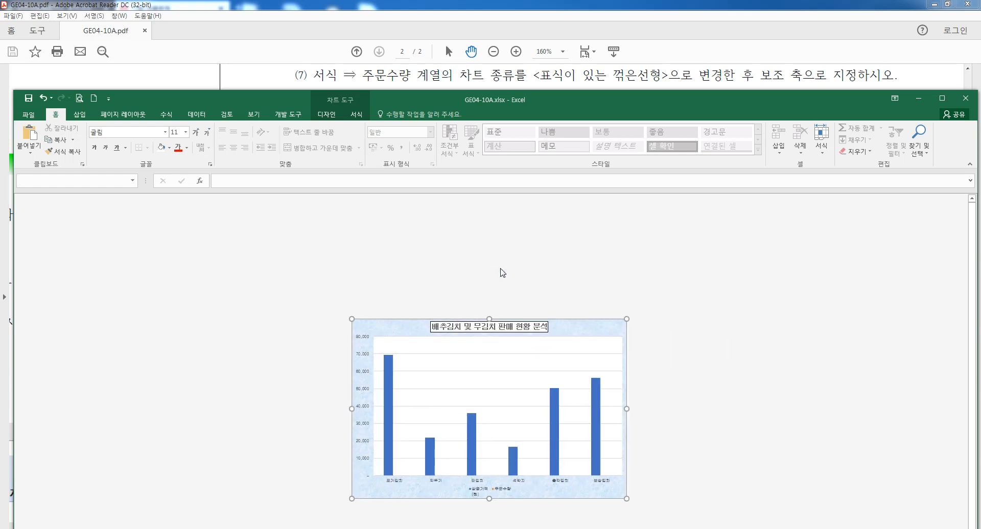
pyautogui.scroll(-4, 501, 269)
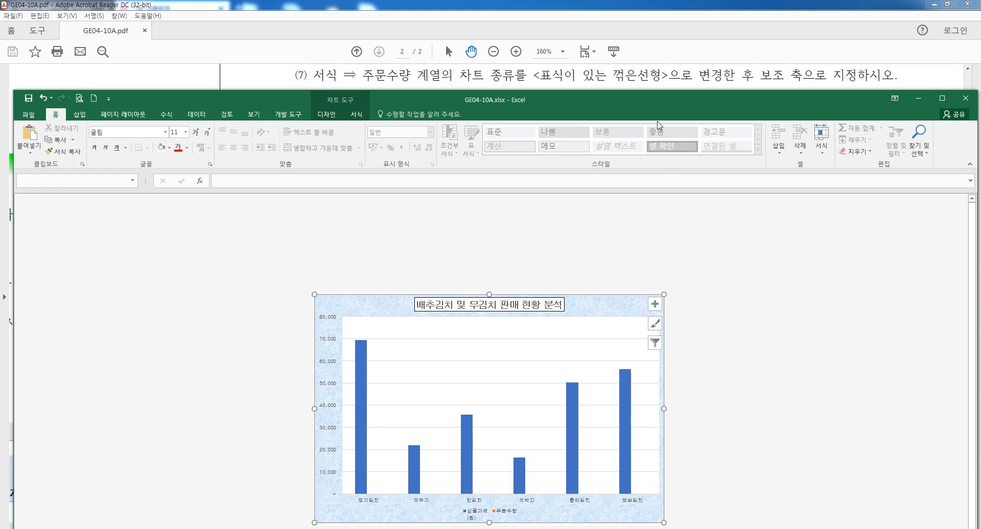
pyautogui.click(703, 79)
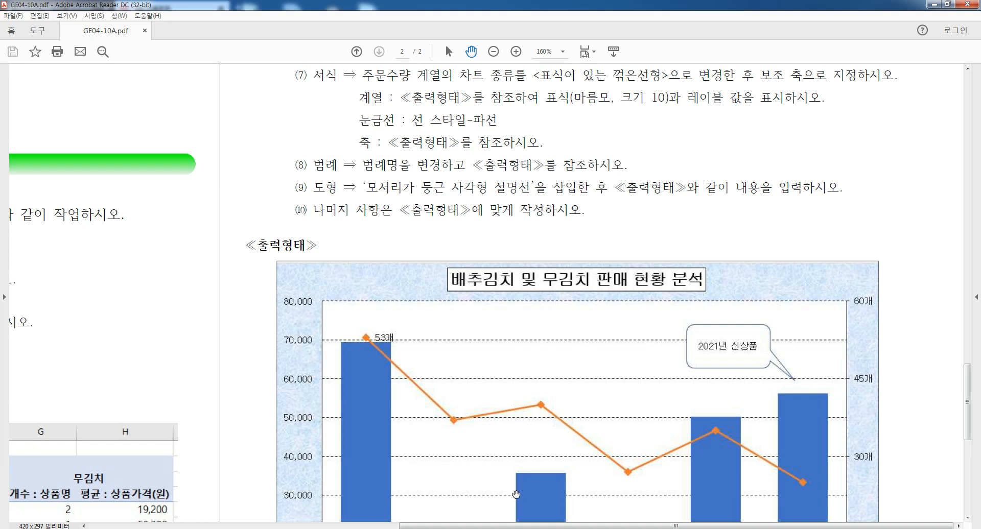
pyautogui.click(527, 528)
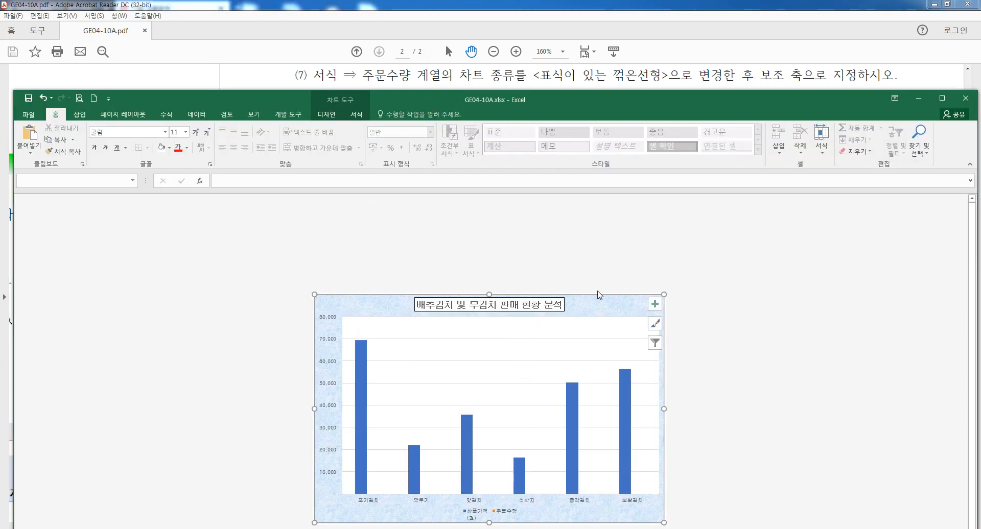
pyautogui.scroll(3, 596, 267)
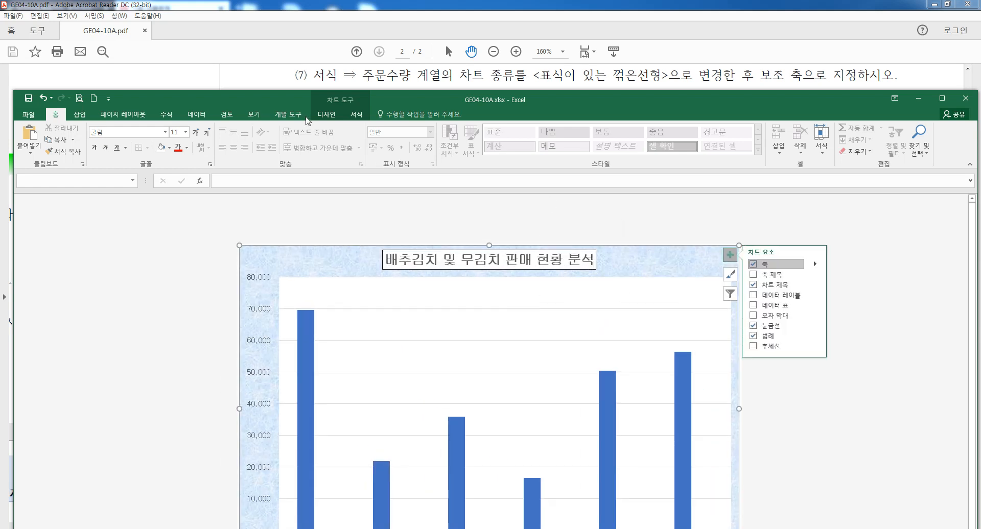
# Maximize the Excel window and change the 주문수량 series' chart type to 표식이 있는 꺾은선형 in the combo chart settings.
pyautogui.doubleClick(416, 97)
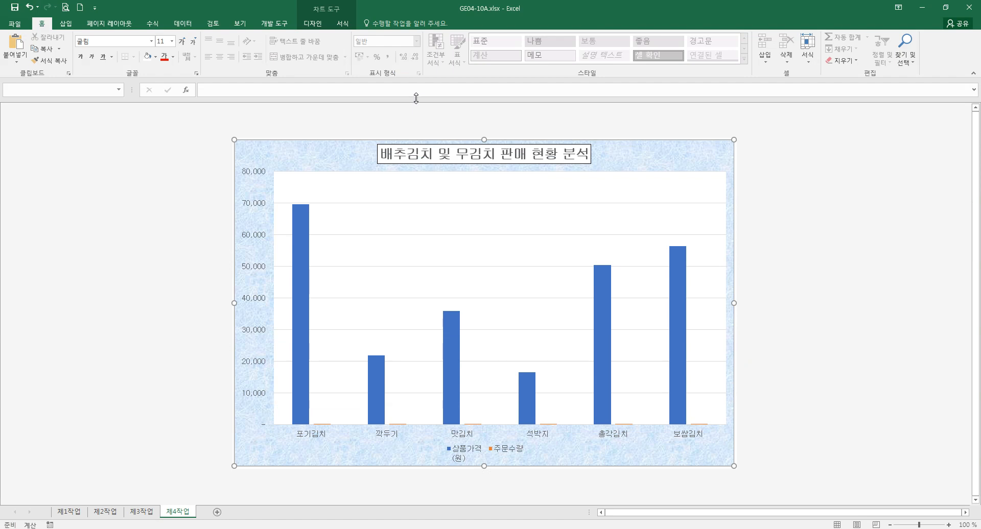
pyautogui.click(550, 430)
pyautogui.click(520, 314)
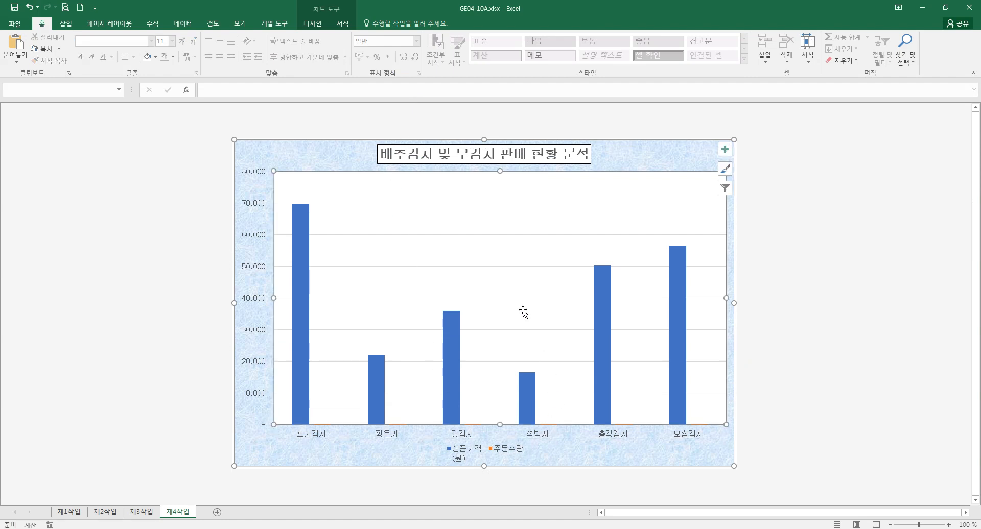
pyautogui.scroll(6, 534, 337)
pyautogui.scroll(-7, 535, 340)
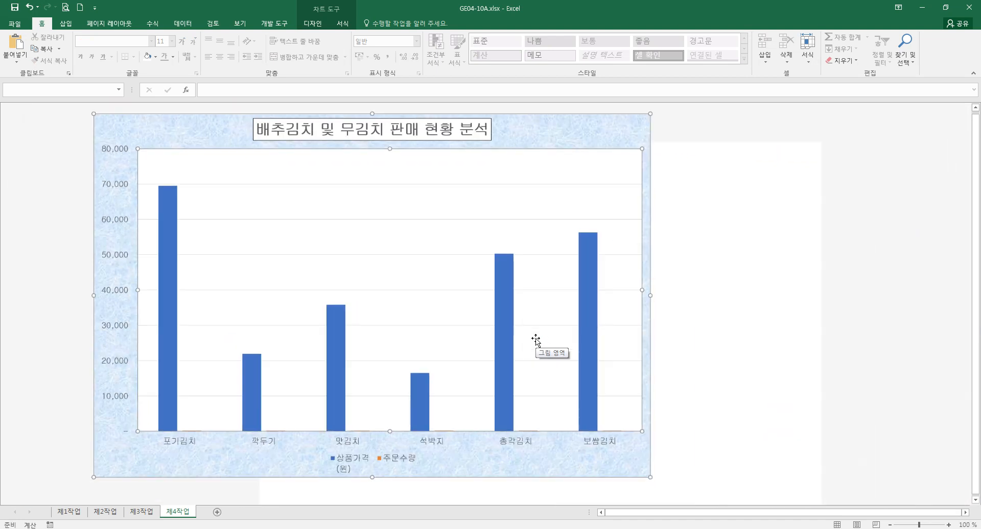
pyautogui.scroll(2, 537, 340)
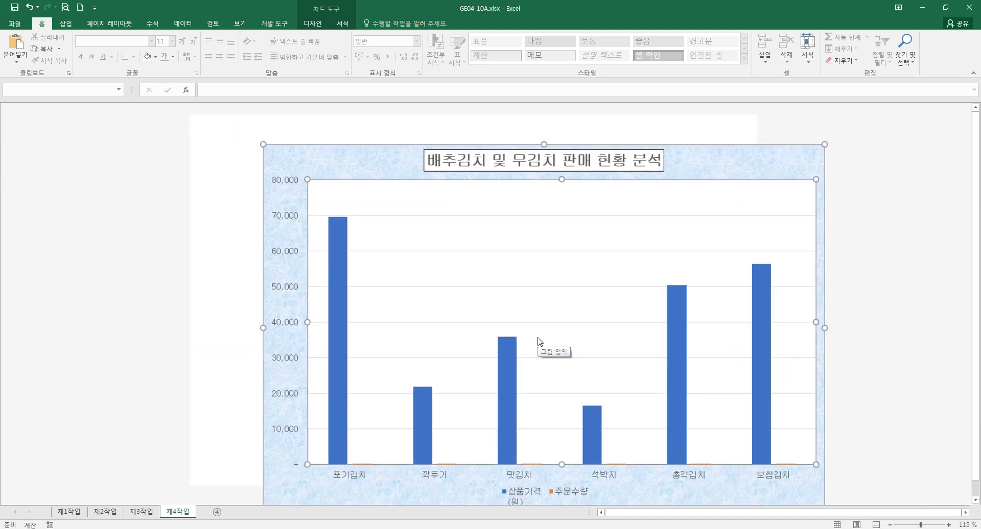
pyautogui.click(451, 343)
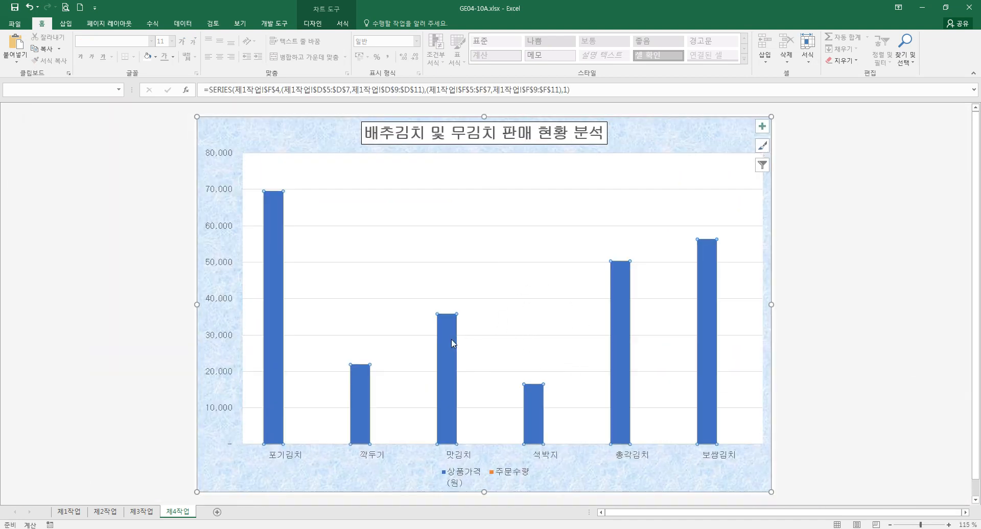
pyautogui.rightClick(451, 344)
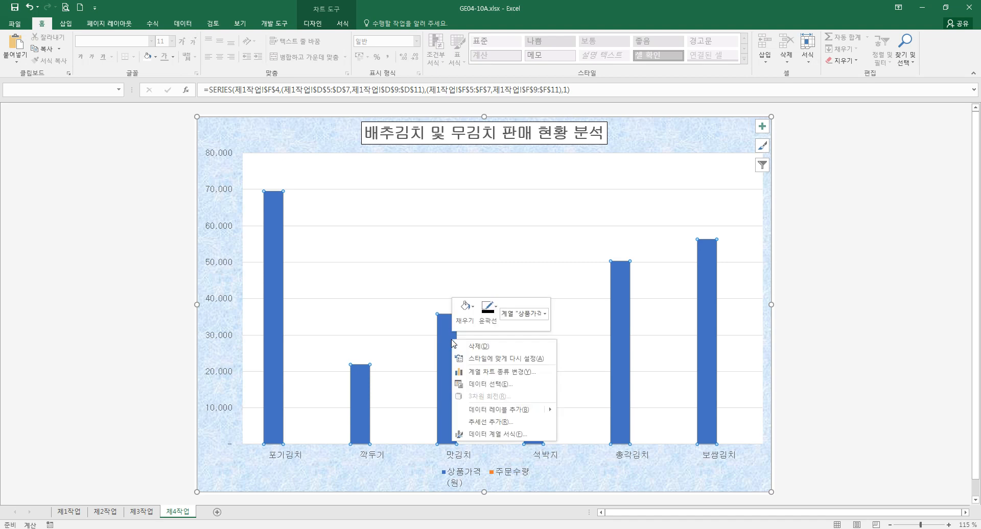
pyautogui.click(477, 372)
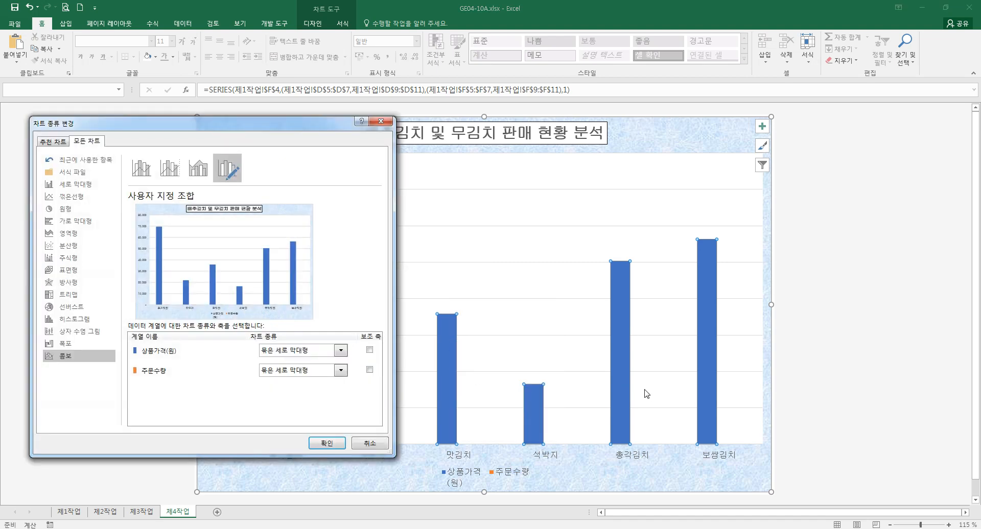
pyautogui.moveTo(310, 125); pyautogui.dragTo(428, 125)
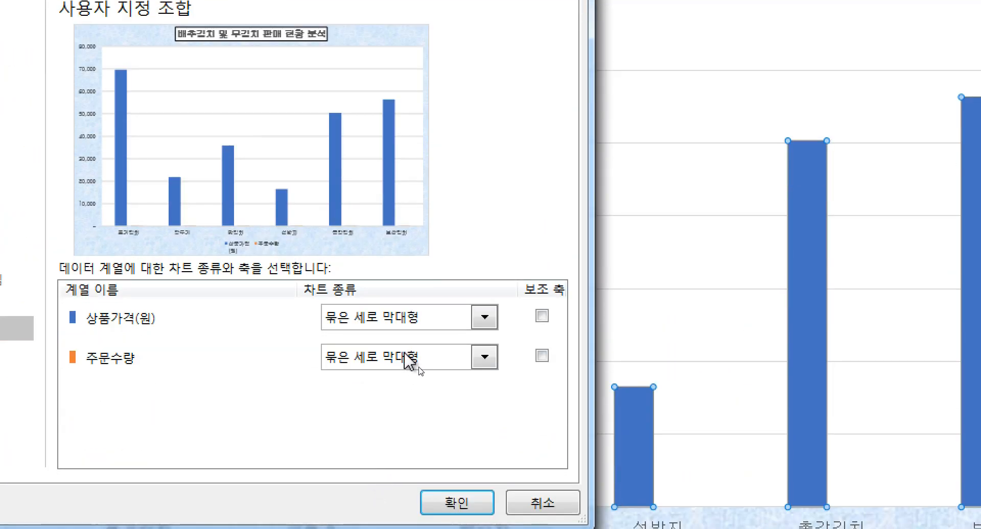
pyautogui.click(404, 354)
pyautogui.click(535, 159)
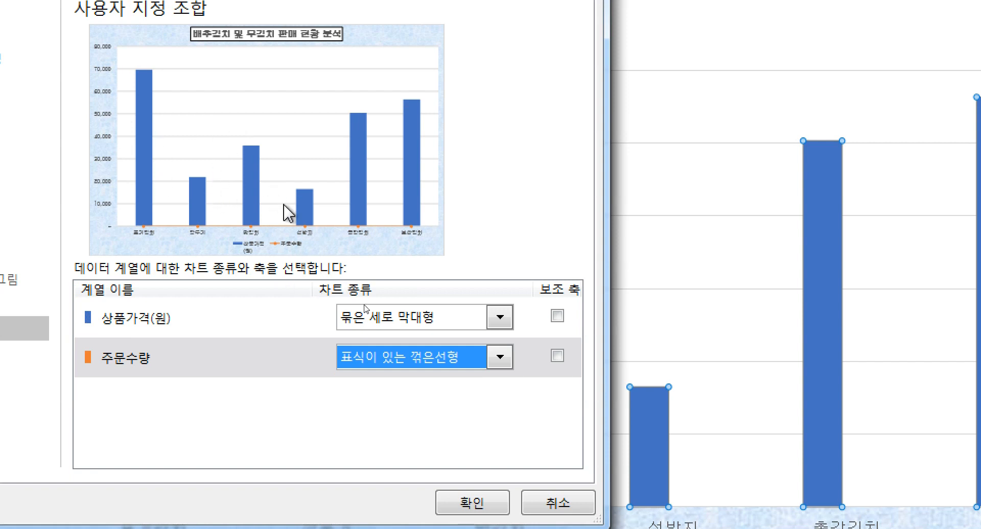
pyautogui.click(563, 356)
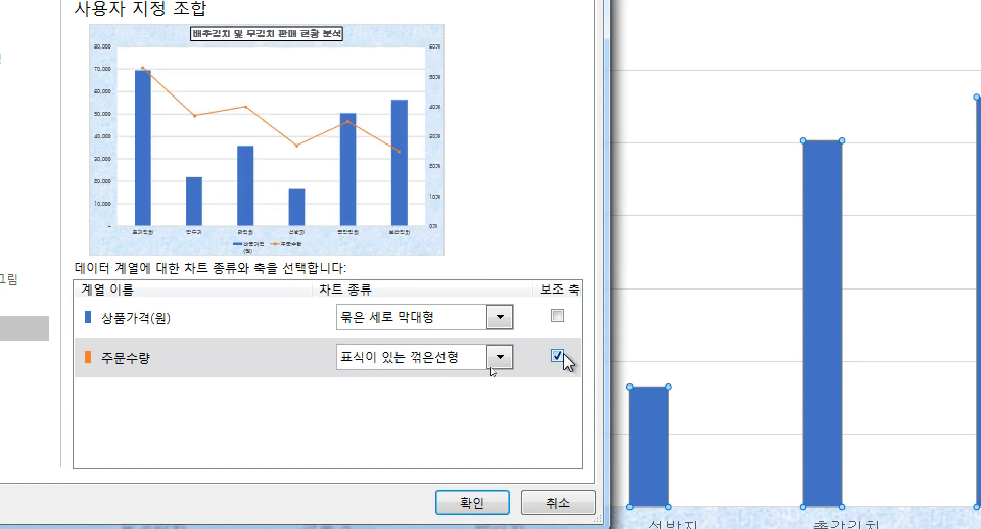
pyautogui.click(563, 355)
pyautogui.click(499, 360)
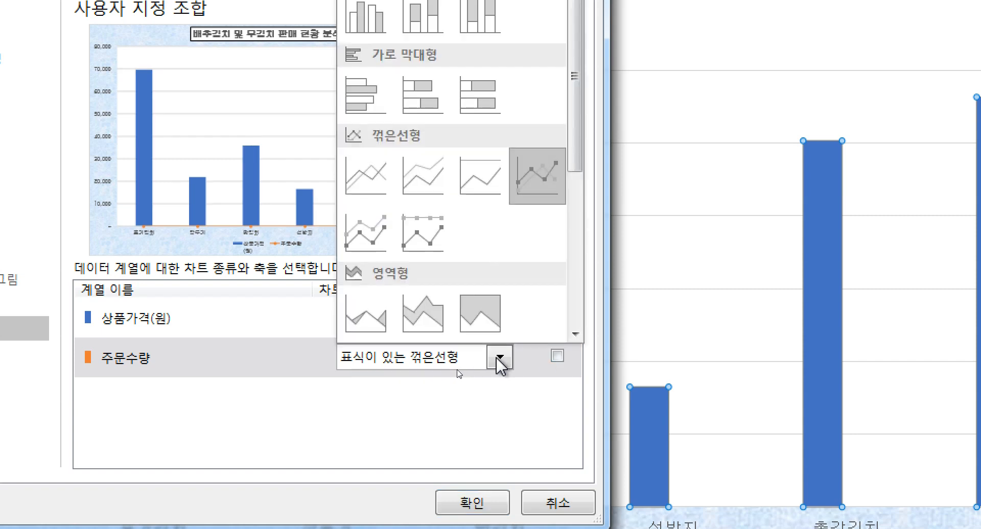
pyautogui.click(499, 360)
pyautogui.click(500, 319)
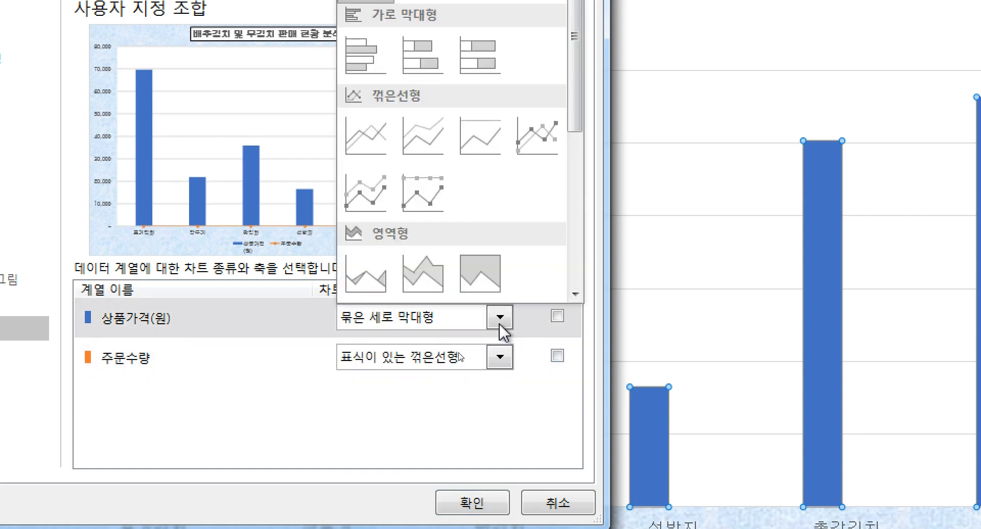
pyautogui.click(500, 322)
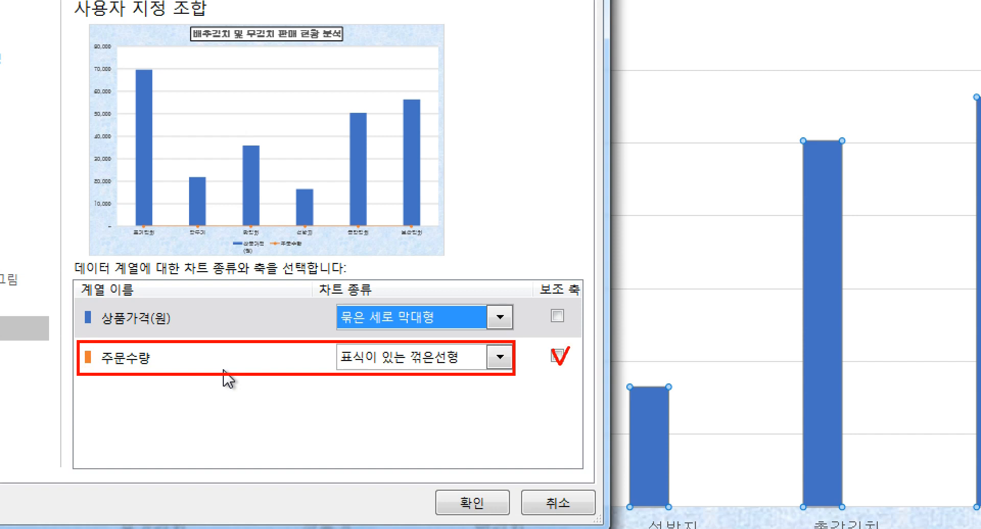
# Assign 주문수량 to the secondary axis, reselect 표식이 있는 꺾은선형 as its chart type, and apply the combo chart.
pyautogui.click(557, 356)
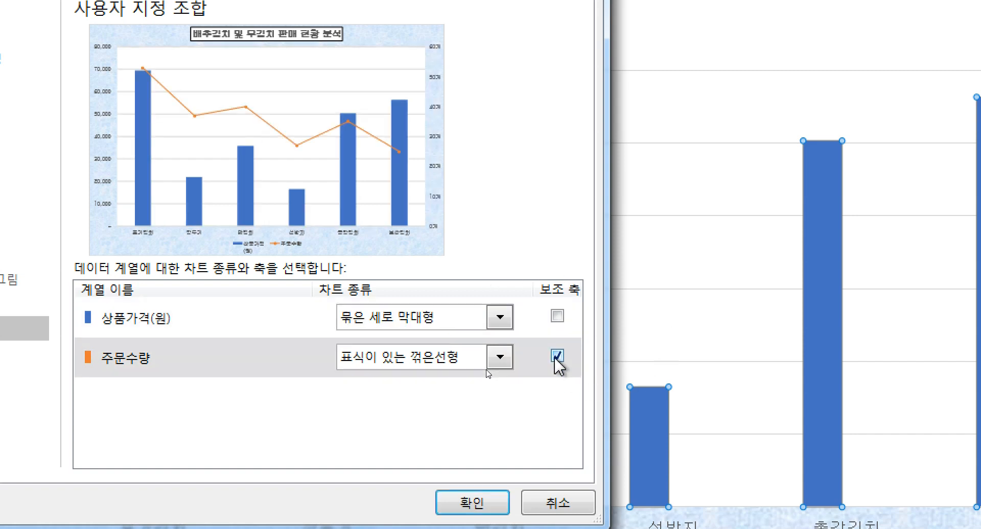
pyautogui.click(500, 358)
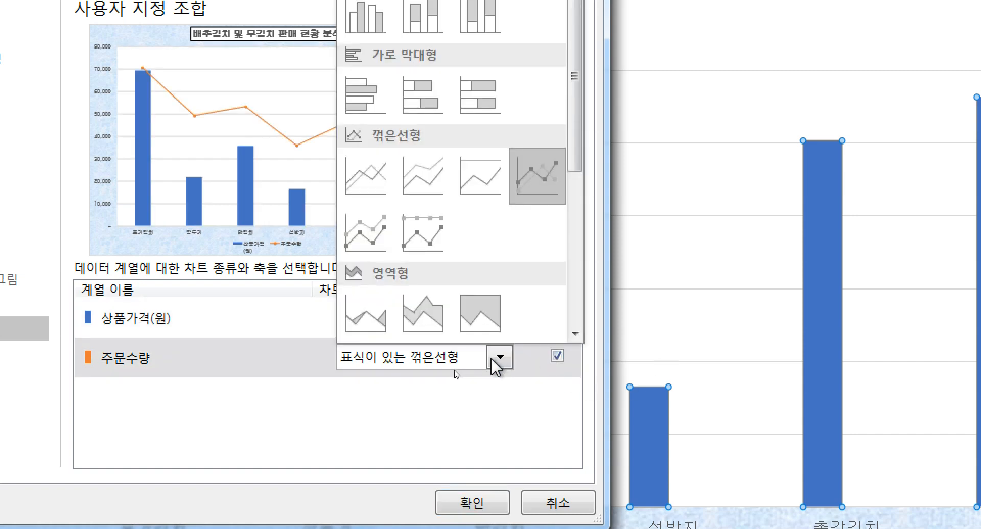
pyautogui.scroll(1, 383, 77)
pyautogui.click(376, 71)
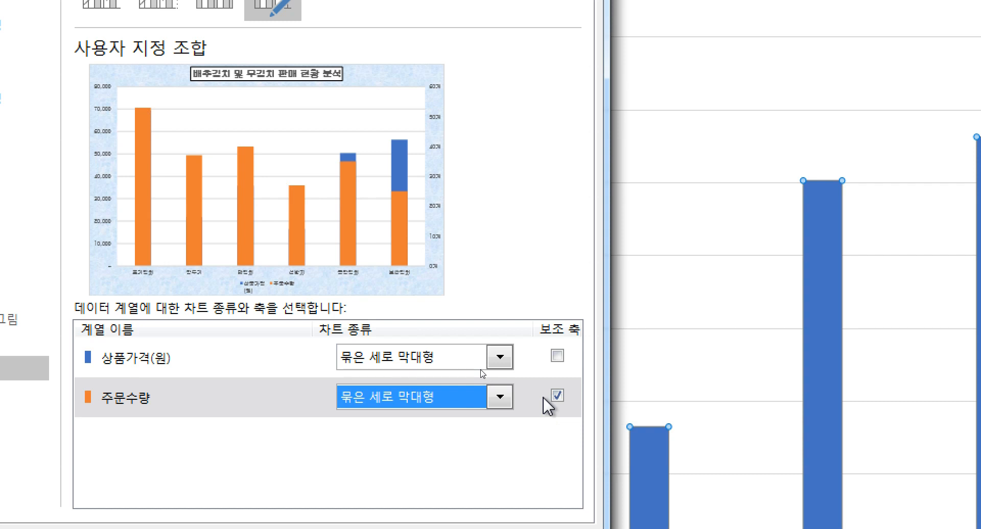
pyautogui.click(501, 397)
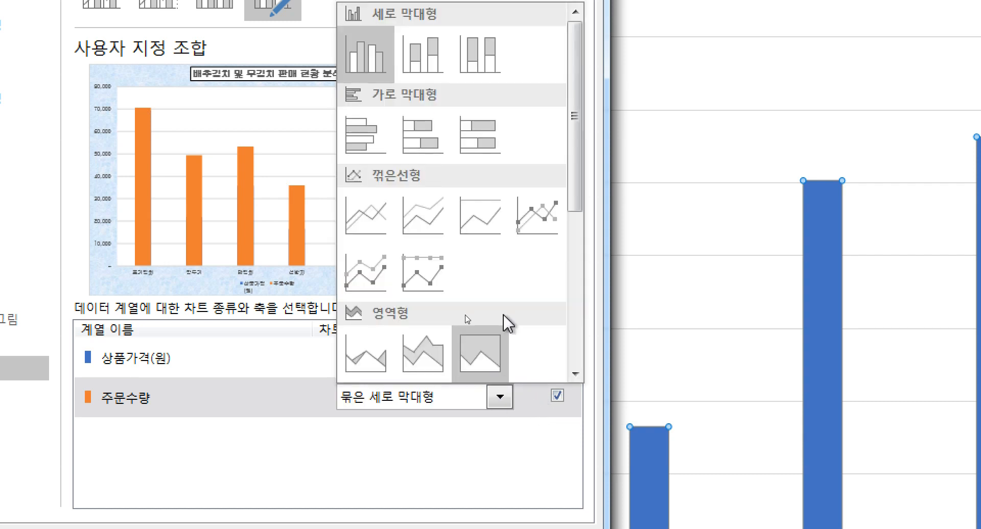
pyautogui.click(537, 220)
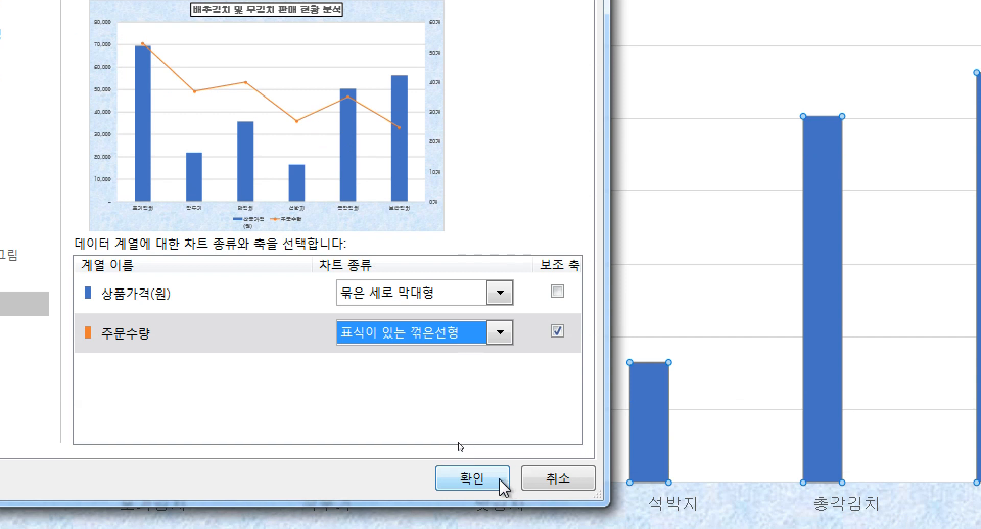
pyautogui.click(503, 488)
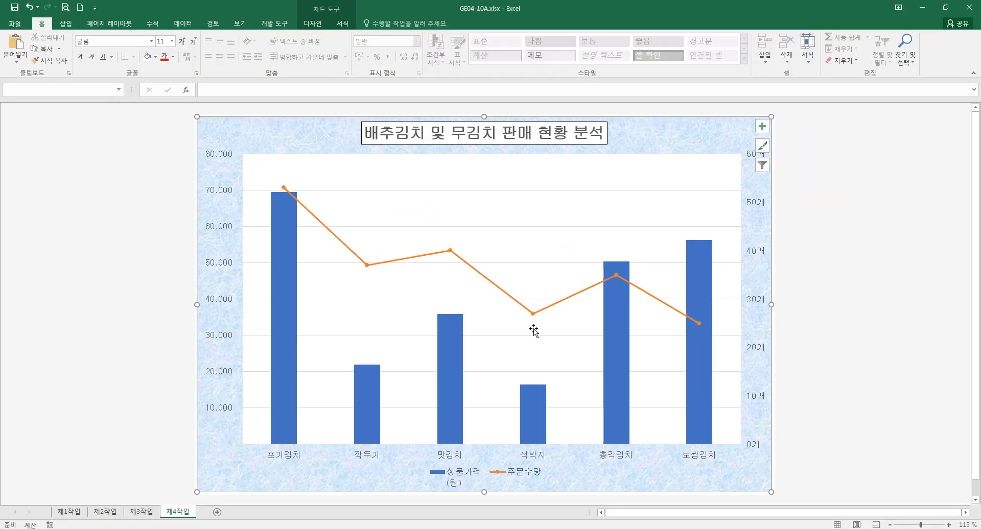
# Lower the Excel window to read the PDF instructions on the series markers, data labels and gridlines beside the chart.
pyautogui.moveTo(508, 15); pyautogui.dragTo(492, 124)
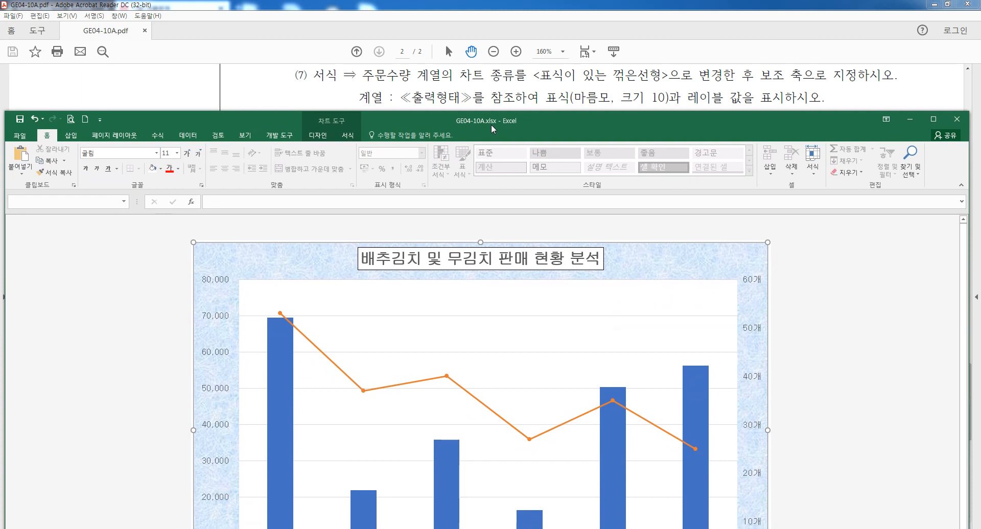
pyautogui.moveTo(492, 125)
pyautogui.mouseDown()
pyautogui.moveTo(492, 147)
pyautogui.moveTo(494, 132)
pyautogui.mouseUp()
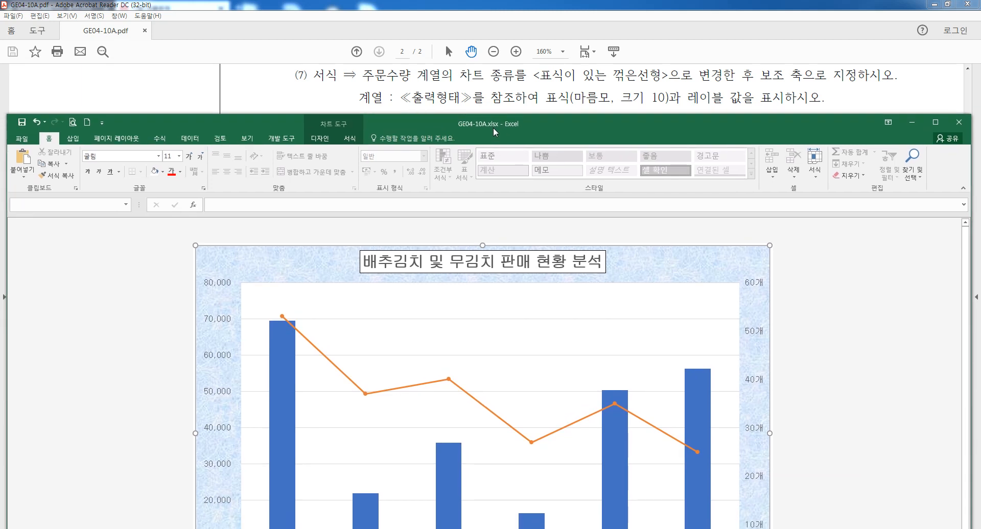
pyautogui.click(455, 383)
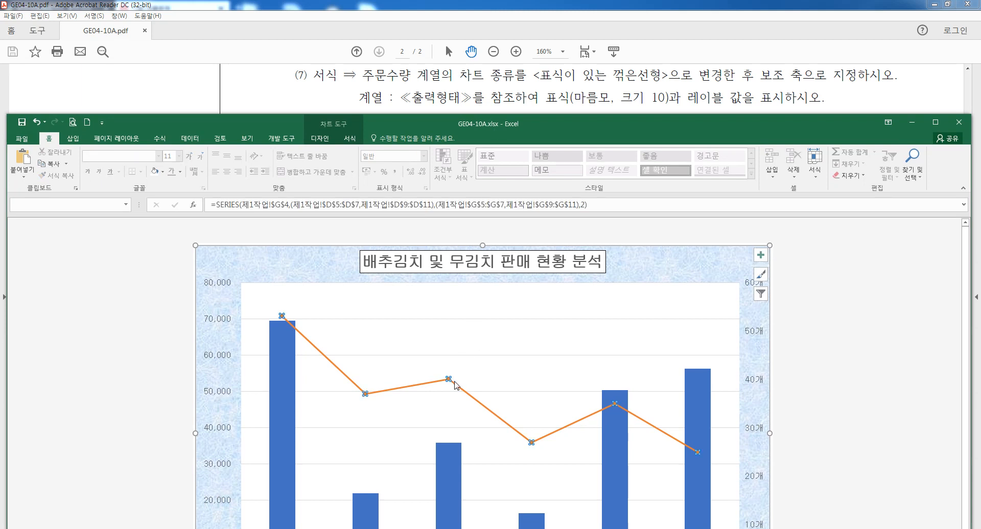
pyautogui.moveTo(553, 123); pyautogui.dragTo(551, 153)
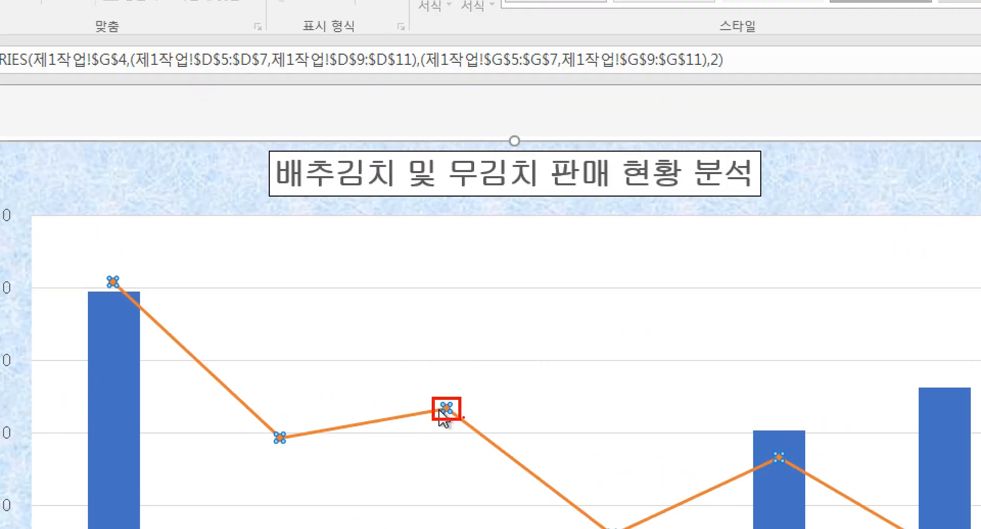
pyautogui.click(526, 380)
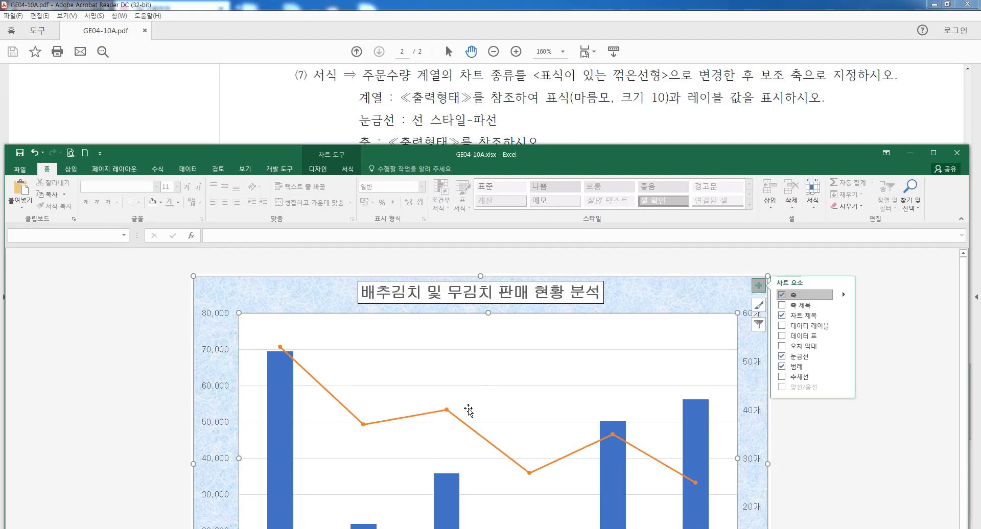
# Give the 주문수량 line series built-in diamond markers of size 10 and close the formatting pane.
pyautogui.click(447, 409)
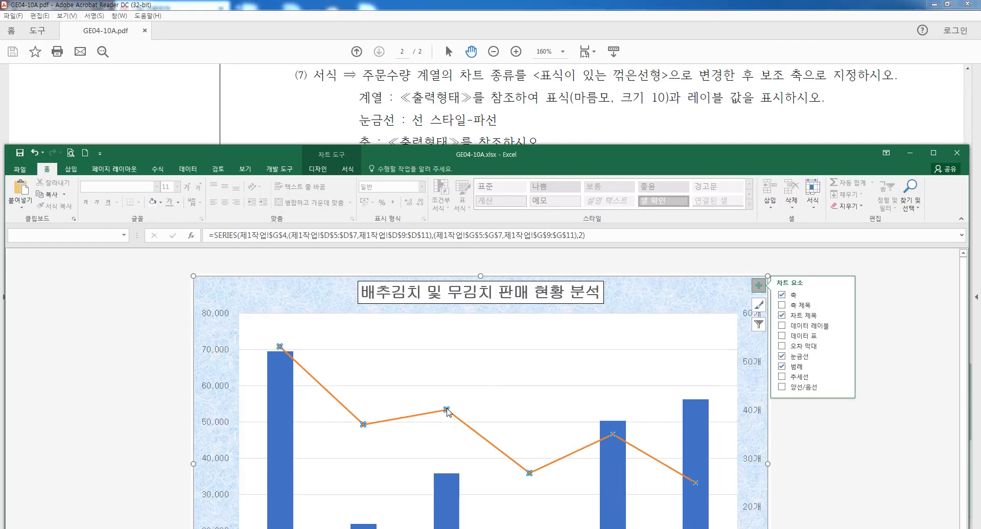
pyautogui.rightClick(447, 412)
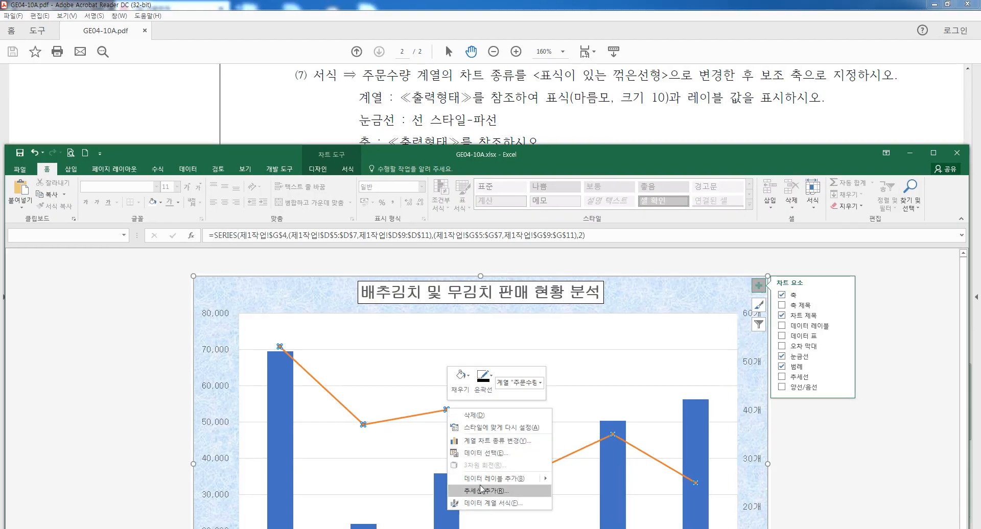
pyautogui.click(483, 503)
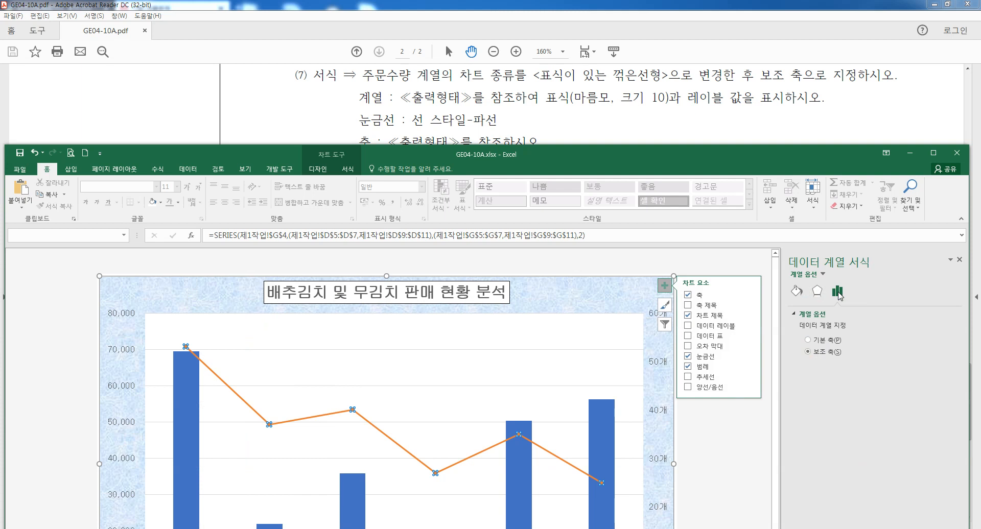
pyautogui.click(801, 295)
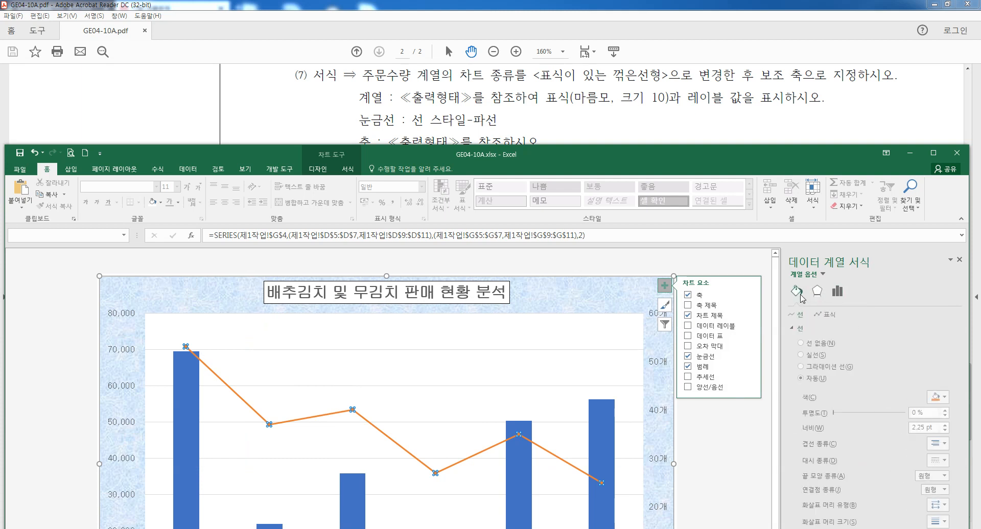
pyautogui.click(830, 315)
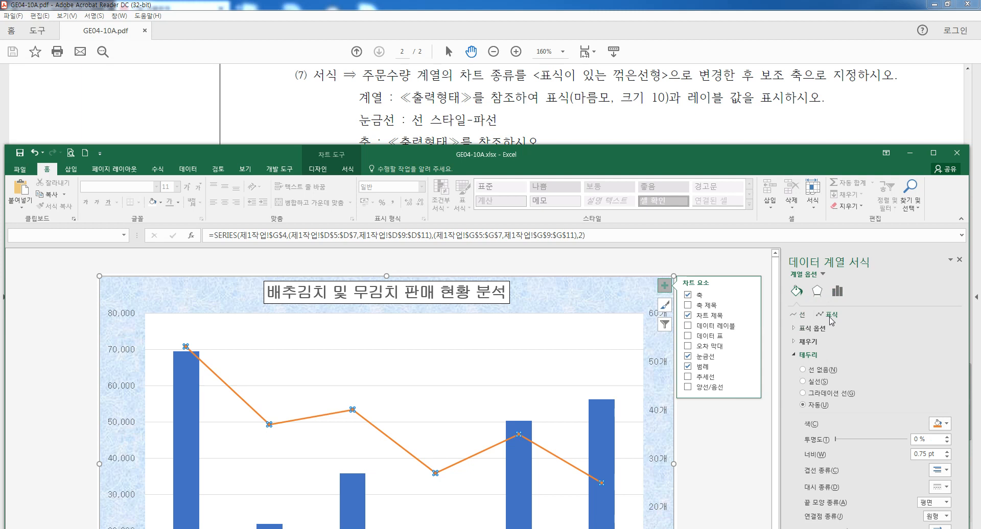
pyautogui.click(820, 329)
pyautogui.click(822, 366)
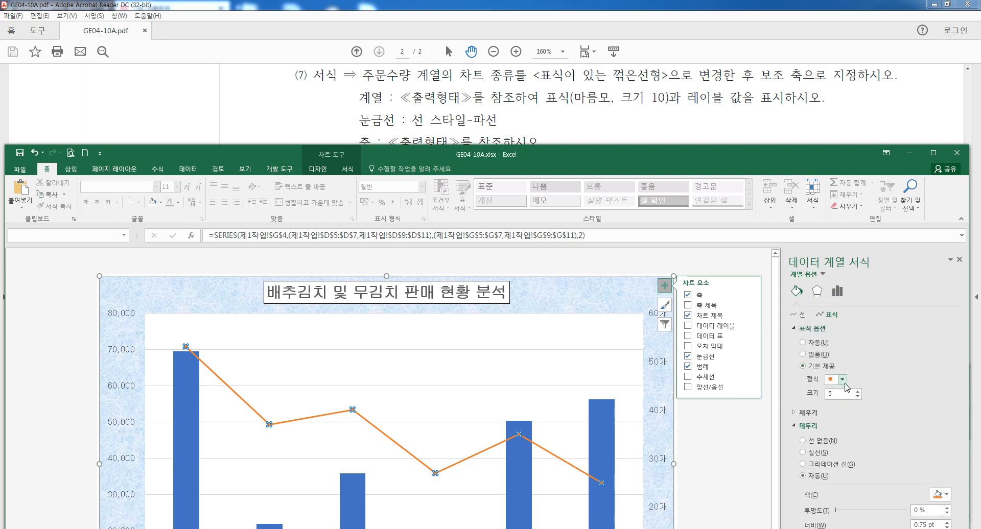
pyautogui.click(842, 380)
pyautogui.click(844, 400)
pyautogui.doubleClick(839, 397)
pyautogui.press('Return')
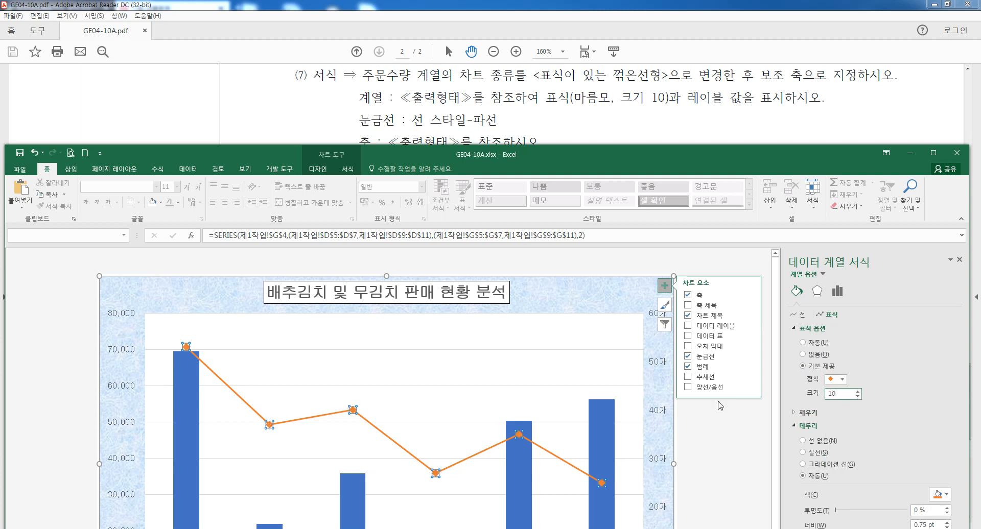
pyautogui.click(495, 373)
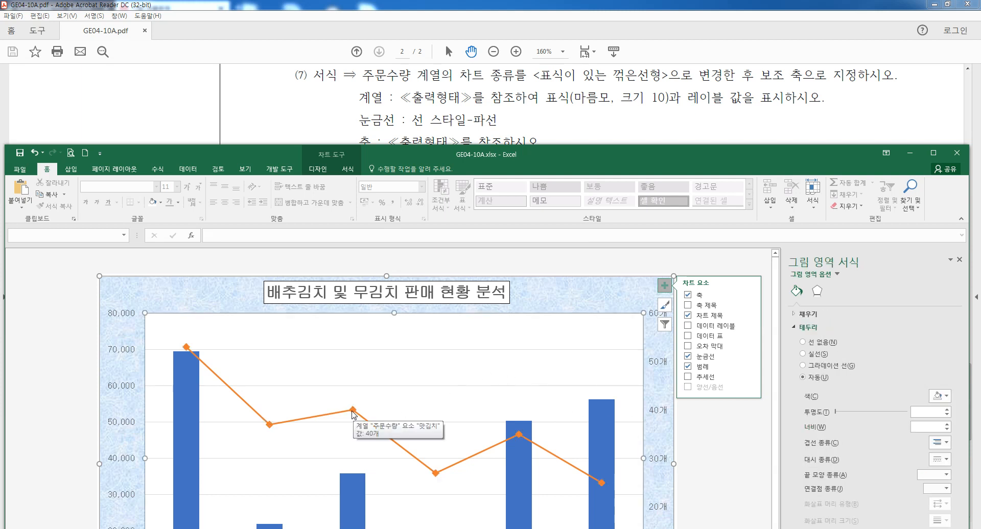
pyautogui.click(959, 260)
# Open the formatting options of the 주문수량 line series and check its marker type and size against the PDF instructions.
pyautogui.click(452, 414)
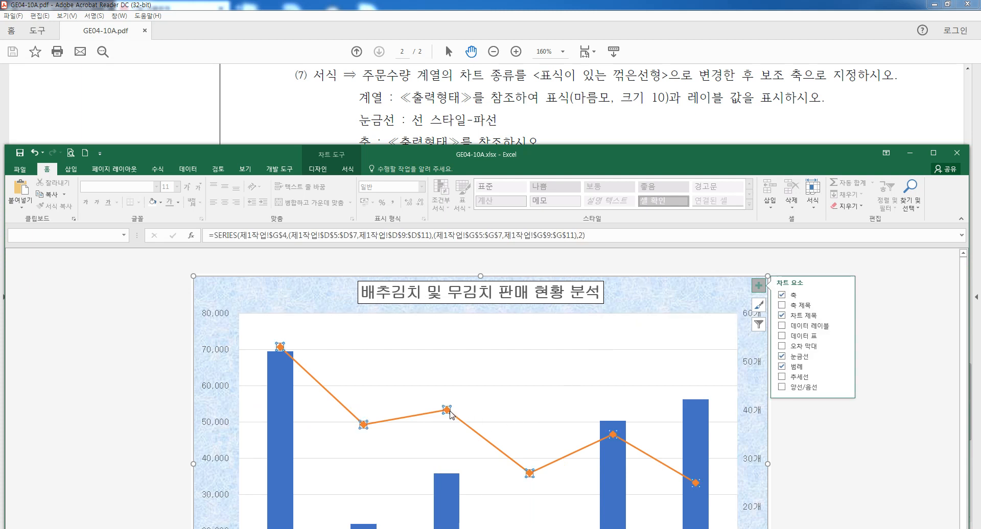
pyautogui.rightClick(450, 412)
pyautogui.click(514, 503)
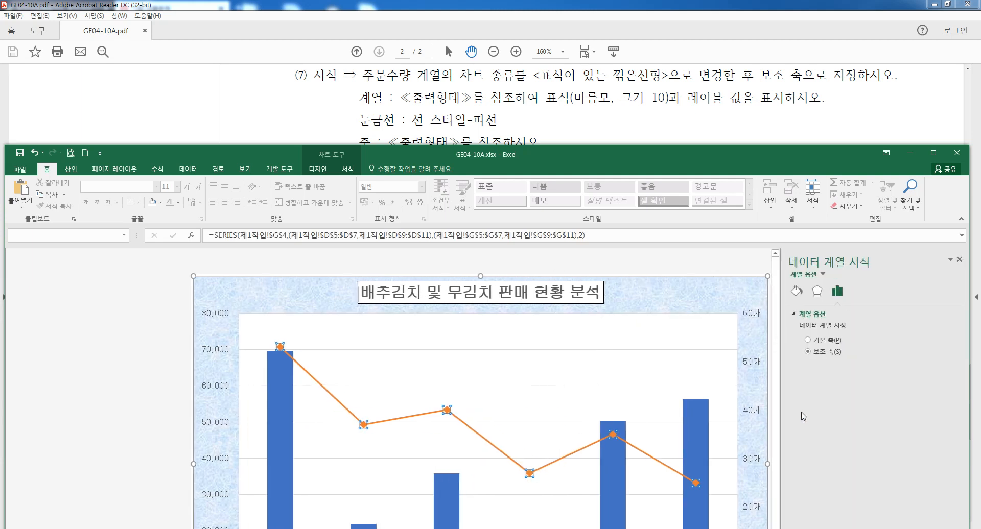
pyautogui.click(798, 292)
pyautogui.click(837, 315)
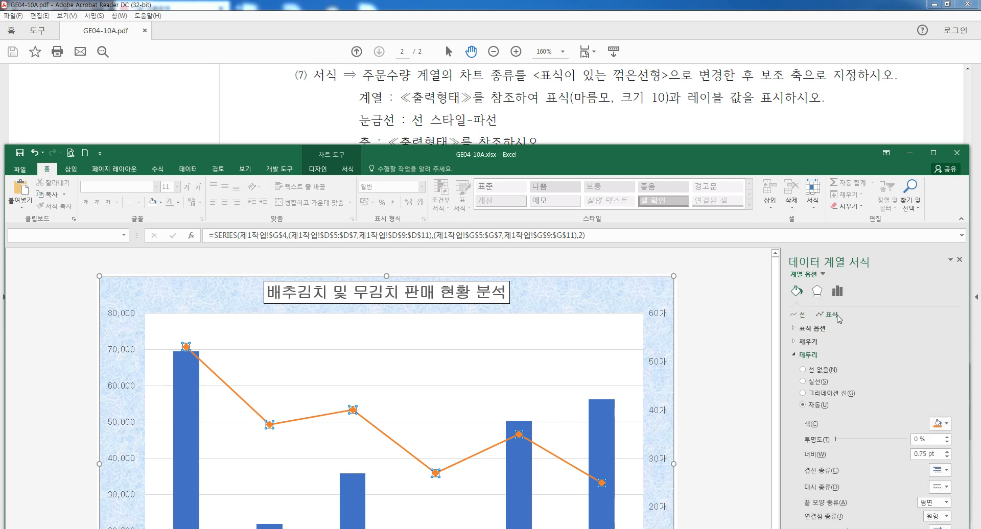
pyautogui.click(820, 329)
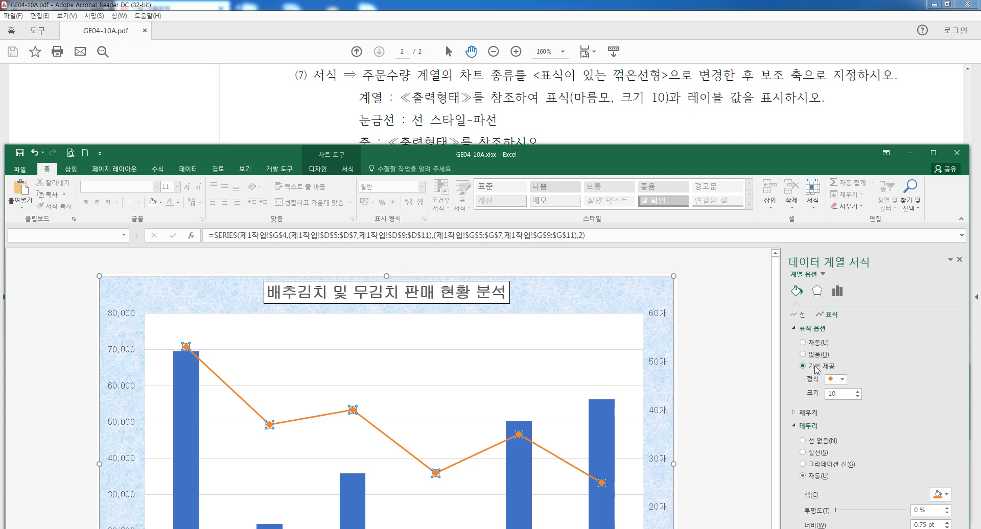
pyautogui.click(684, 284)
# Format the chart's major gridlines with the 파선 dash style and a black line color.
pyautogui.moveTo(557, 159); pyautogui.dragTo(559, 148)
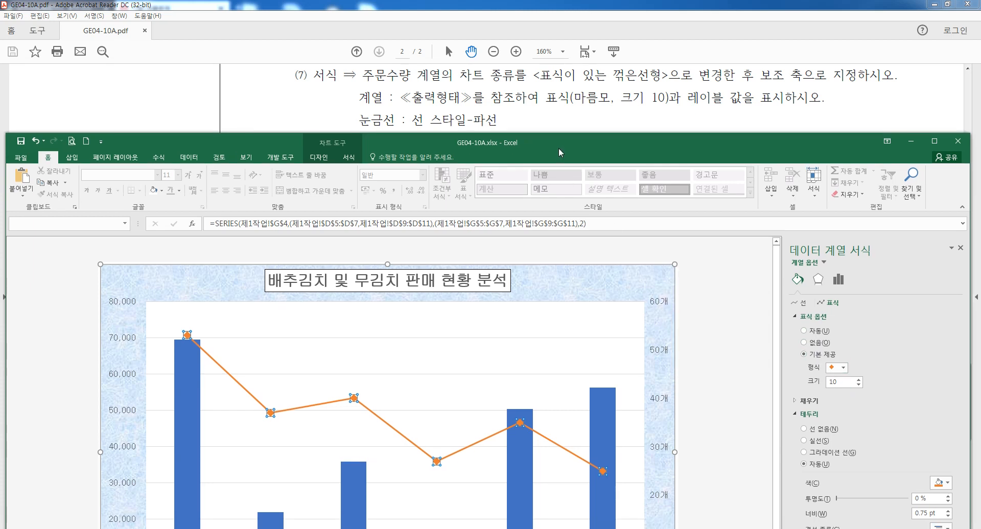
pyautogui.click(455, 339)
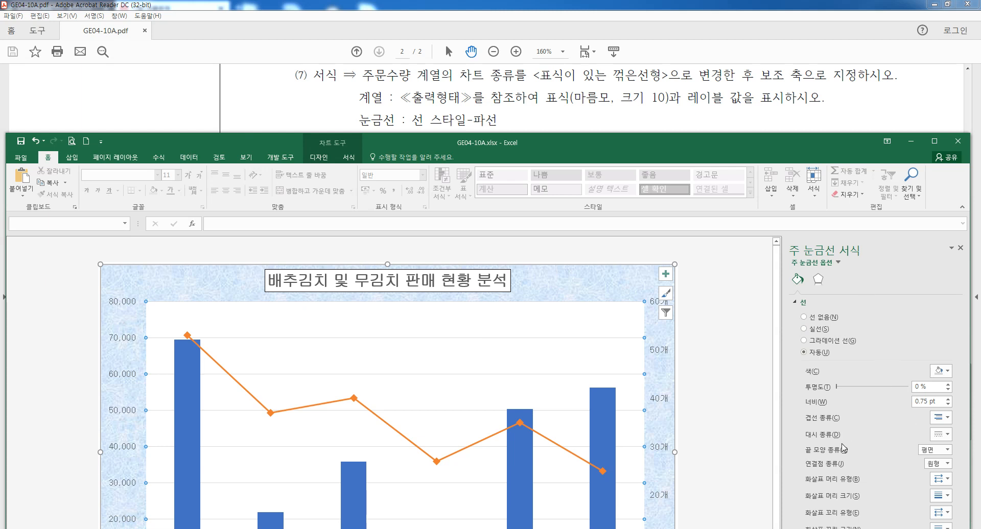
pyautogui.click(948, 435)
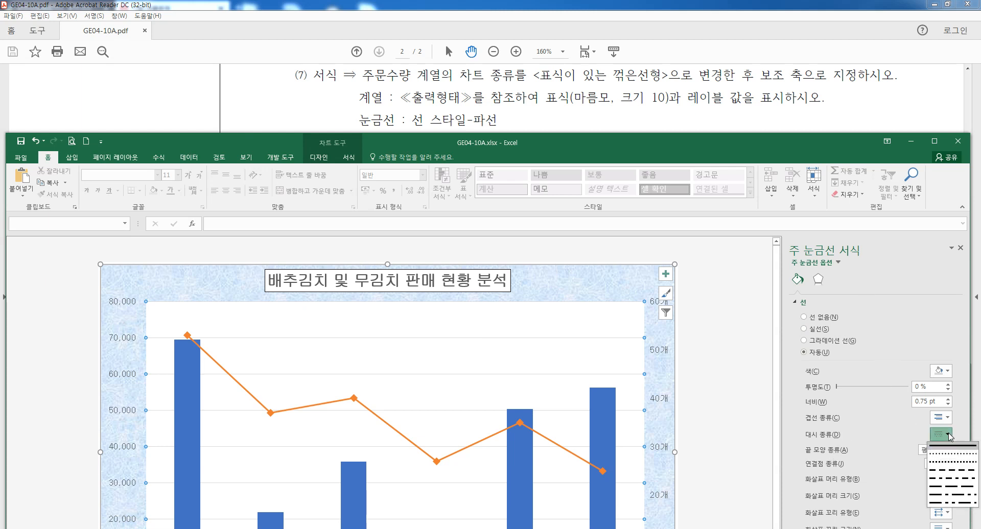
pyautogui.click(949, 470)
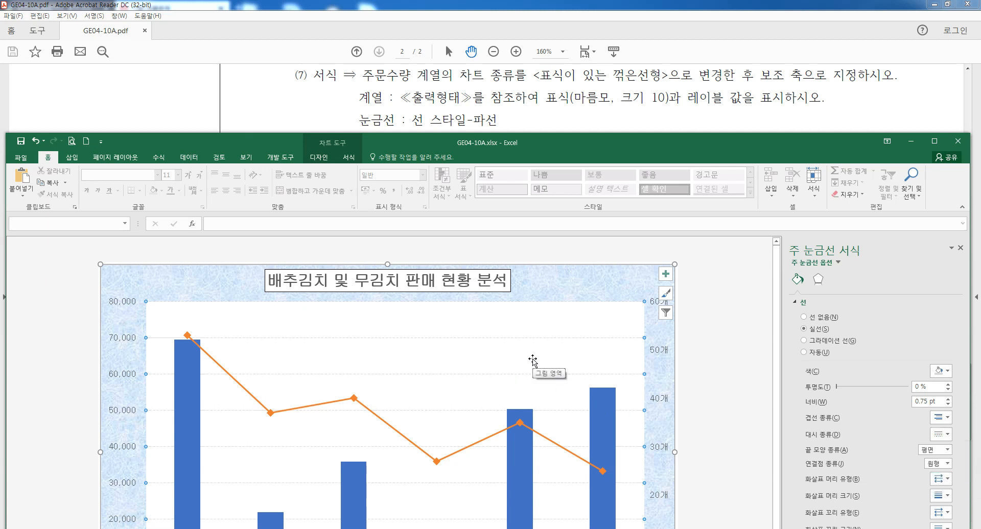
pyautogui.moveTo(541, 143); pyautogui.dragTo(533, 81)
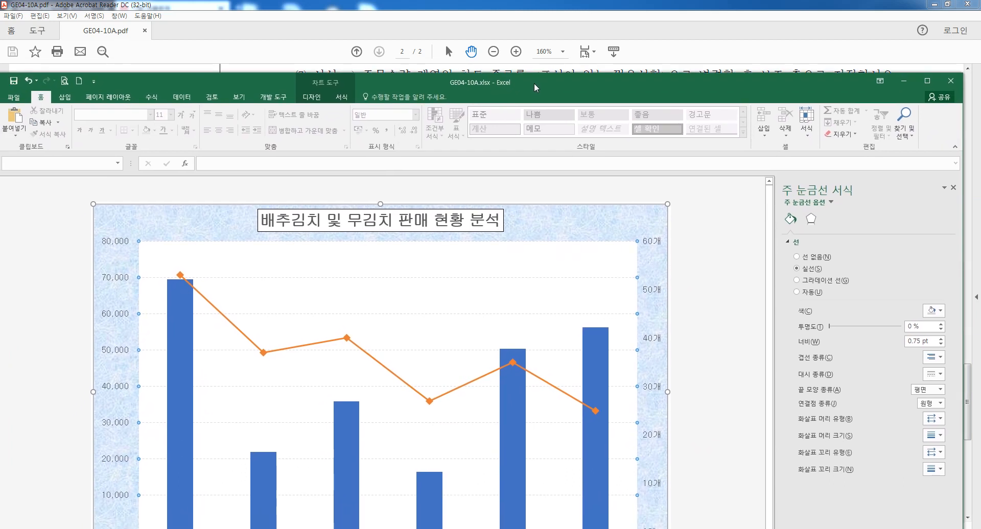
pyautogui.click(934, 311)
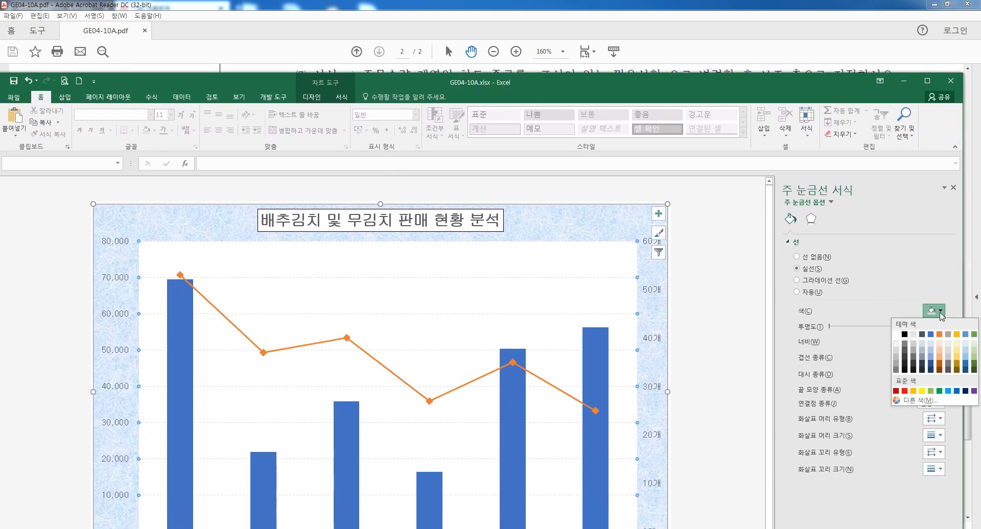
pyautogui.click(905, 335)
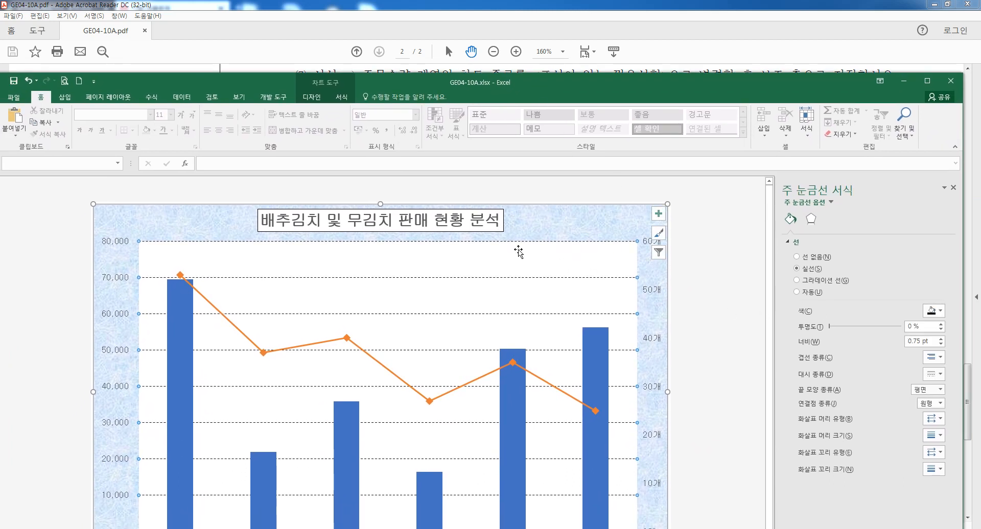
# Switch to the PDF to examine the sample chart's axis scales, and place the Excel window beside the sample's secondary axis.
pyautogui.click(487, 250)
pyautogui.moveTo(608, 78); pyautogui.dragTo(615, 320)
pyautogui.click(535, 229)
pyautogui.scroll(-2, 415, 230)
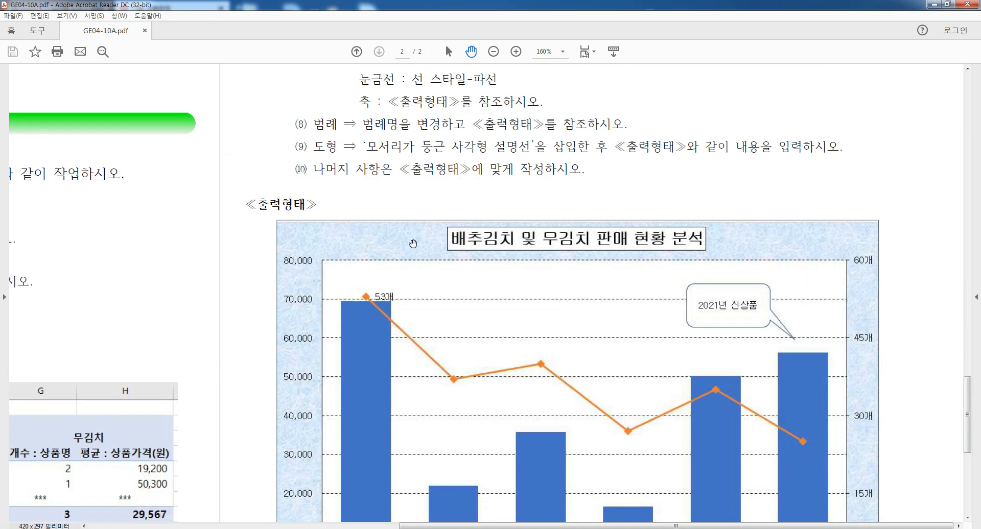
pyautogui.scroll(-3, 412, 243)
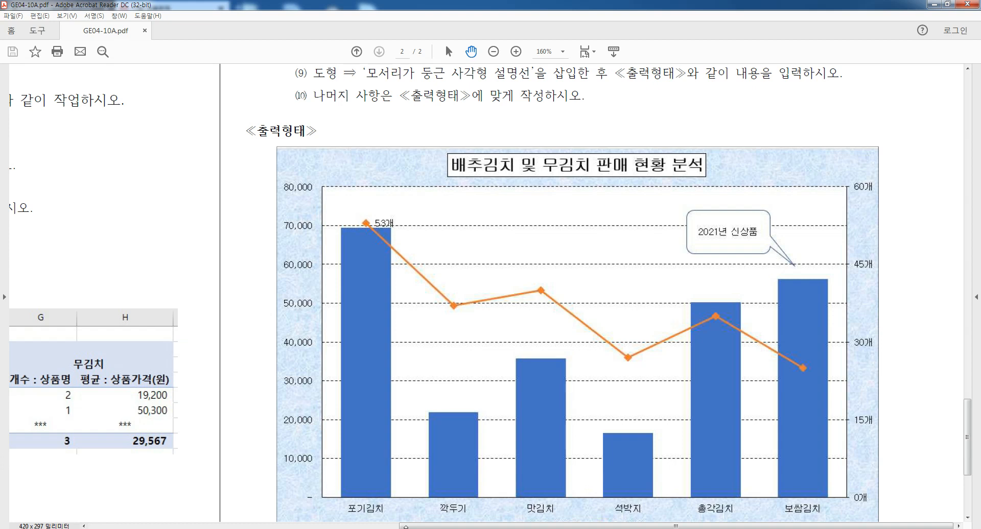
pyautogui.hotkey('alt', 'Tab')
pyautogui.moveTo(413, 323); pyautogui.dragTo(746, 63)
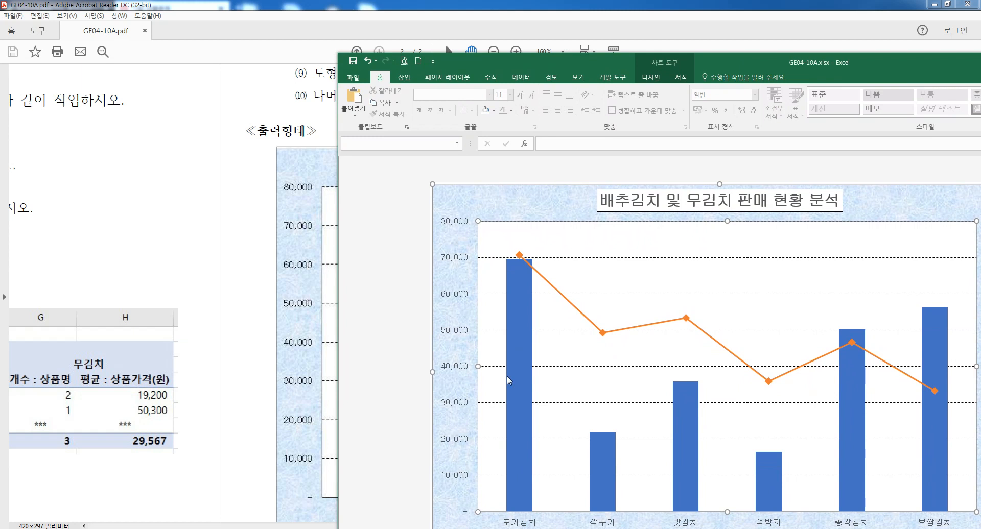
pyautogui.moveTo(714, 67); pyautogui.dragTo(170, 82)
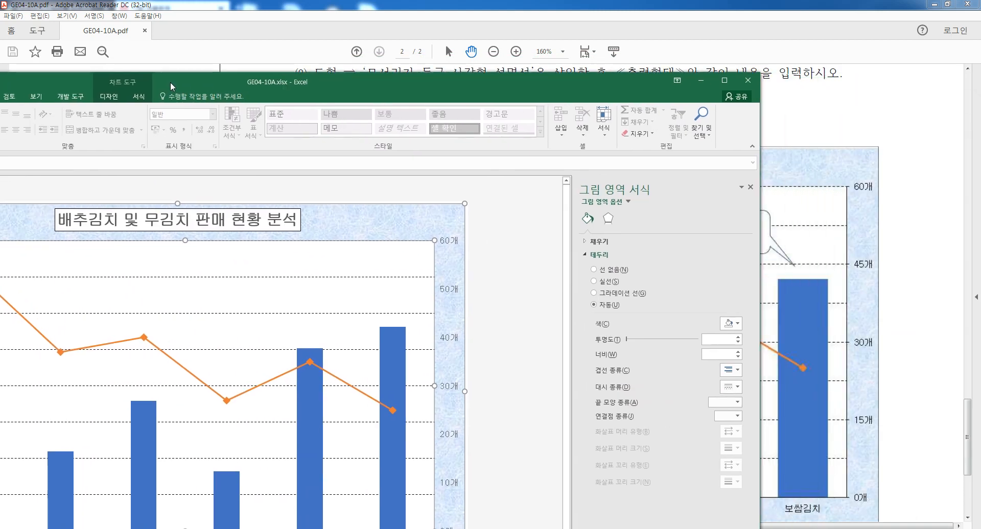
pyautogui.moveTo(327, 87); pyautogui.dragTo(416, 48)
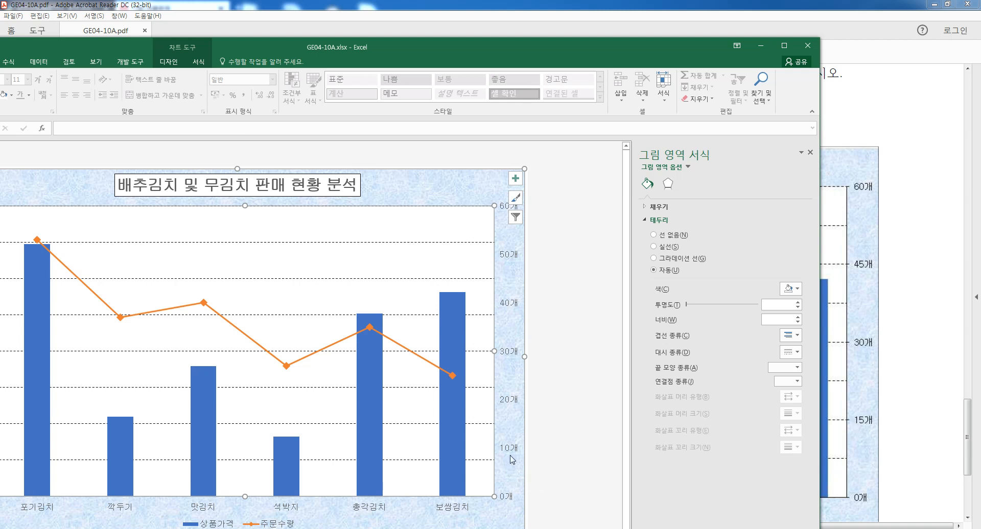
# Set the major unit of the chart's secondary vertical axis to 15.
pyautogui.click(511, 356)
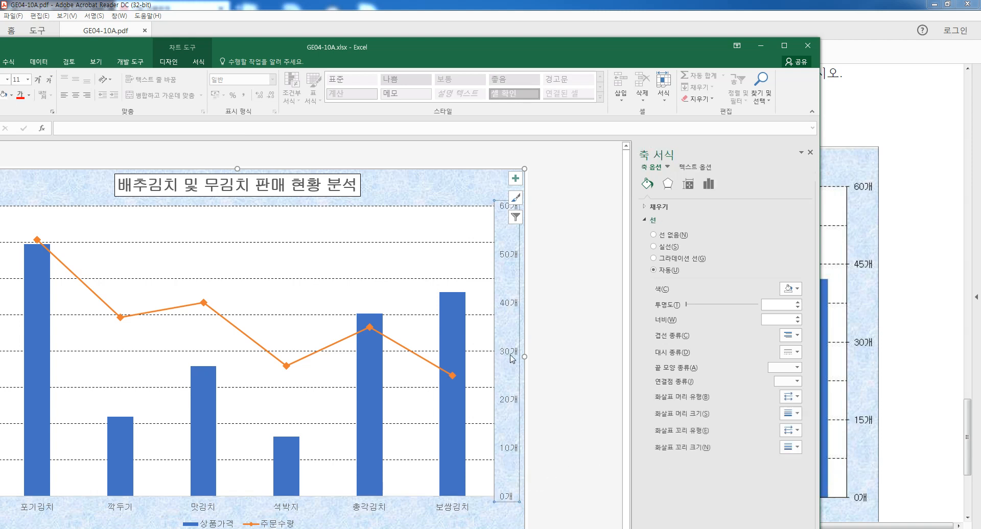
pyautogui.rightClick(509, 310)
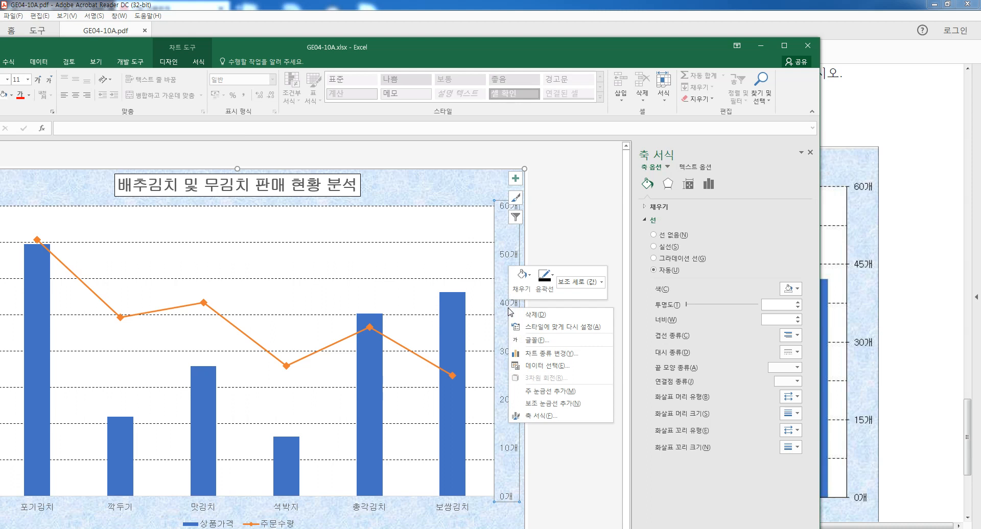
pyautogui.click(542, 416)
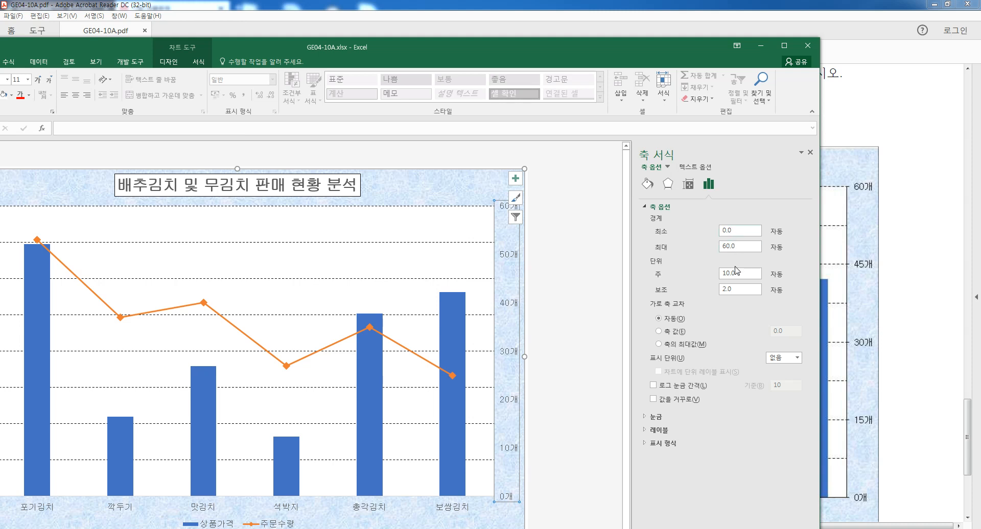
pyautogui.moveTo(739, 274); pyautogui.dragTo(707, 278)
pyautogui.write('15')
pyautogui.press('Return')
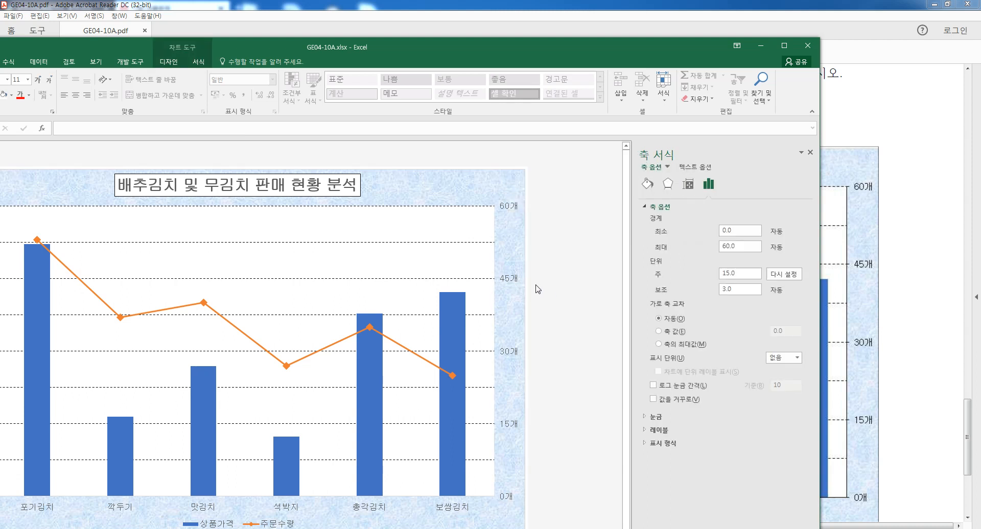
# Read the PDF's remaining instructions on the axis, legend and callout shape against the sample chart, and return to Excel.
pyautogui.moveTo(477, 51); pyautogui.dragTo(572, 228)
pyautogui.click(521, 95)
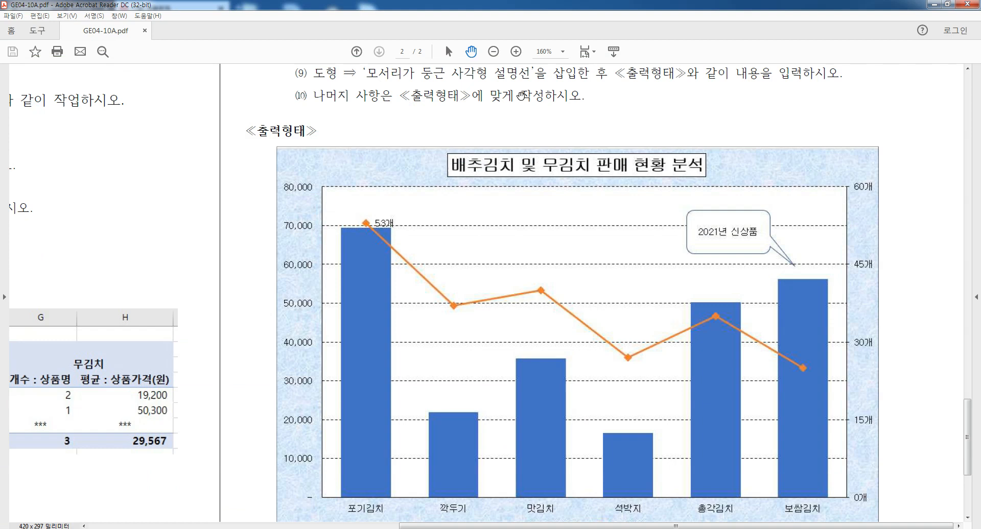
pyautogui.scroll(1, 518, 134)
pyautogui.scroll(5, 517, 140)
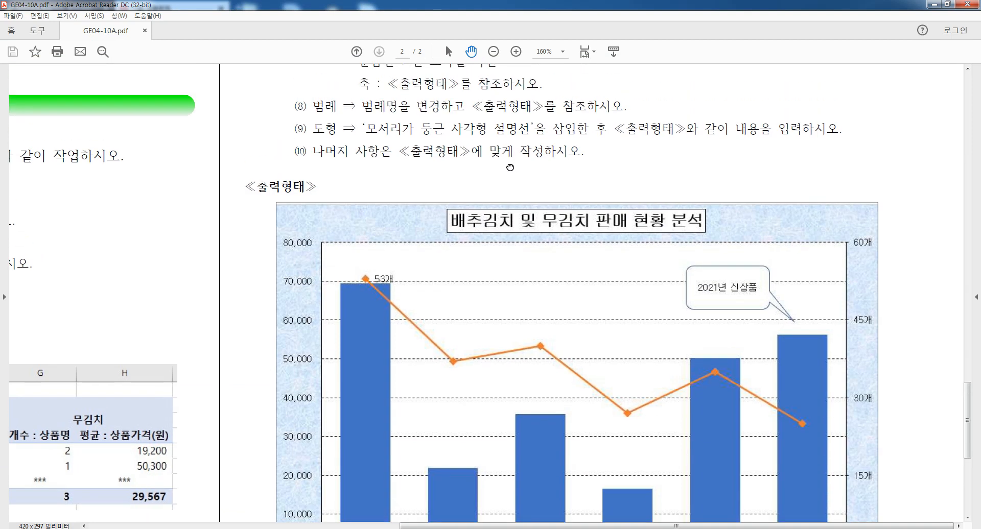
pyautogui.scroll(-4, 513, 133)
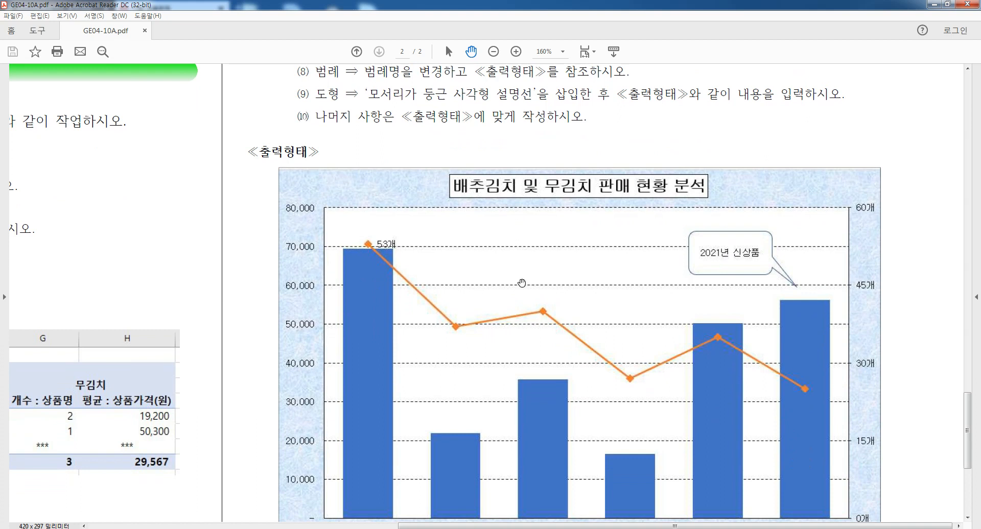
pyautogui.hotkey('alt', 'Tab')
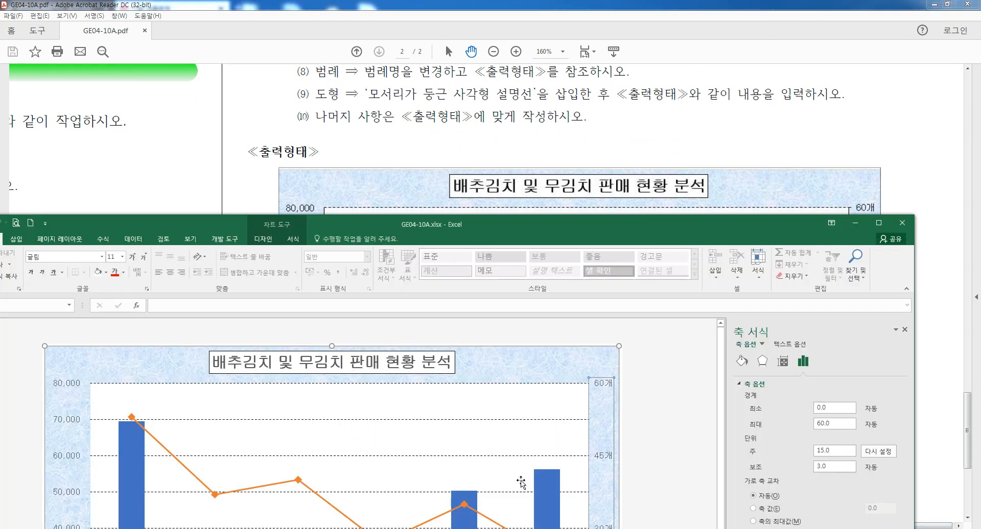
# Check the secondary and primary vertical axes beside the PDF instructions, and maximize the Excel window.
pyautogui.moveTo(547, 222); pyautogui.dragTo(584, 141)
pyautogui.click(706, 313)
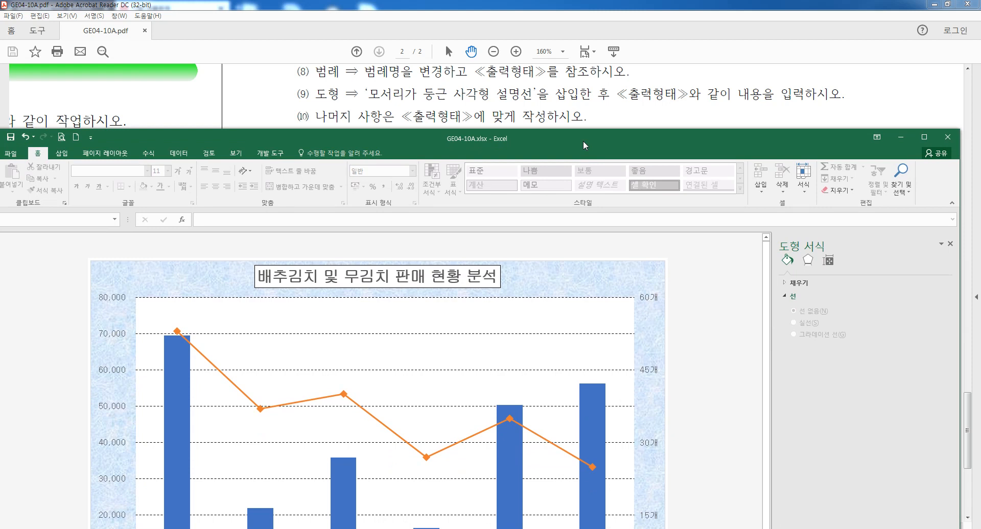
pyautogui.click(647, 316)
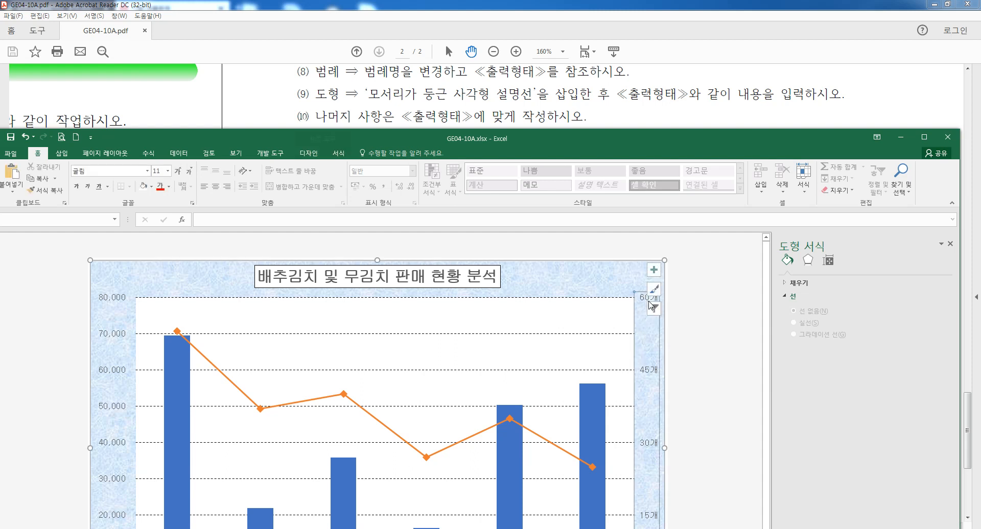
pyautogui.click(112, 300)
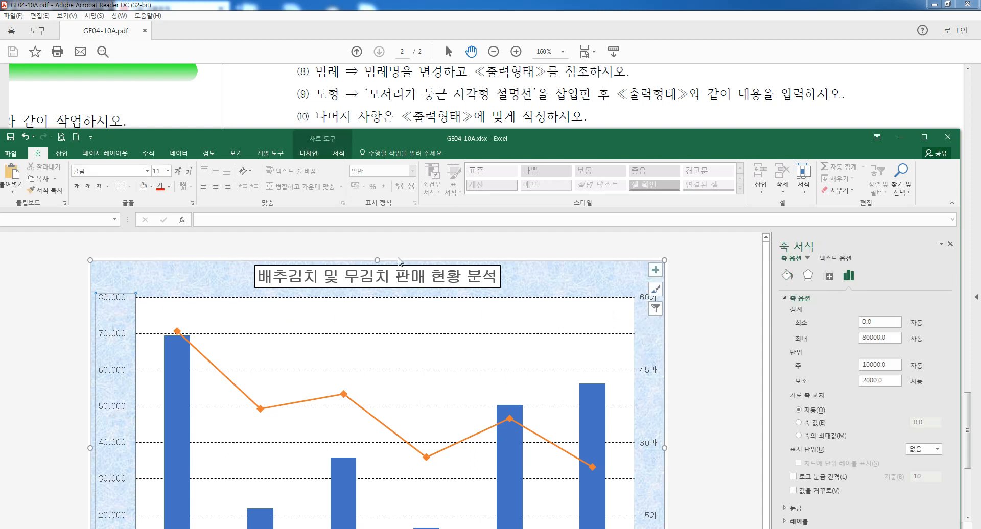
pyautogui.moveTo(509, 148); pyautogui.dragTo(558, 100)
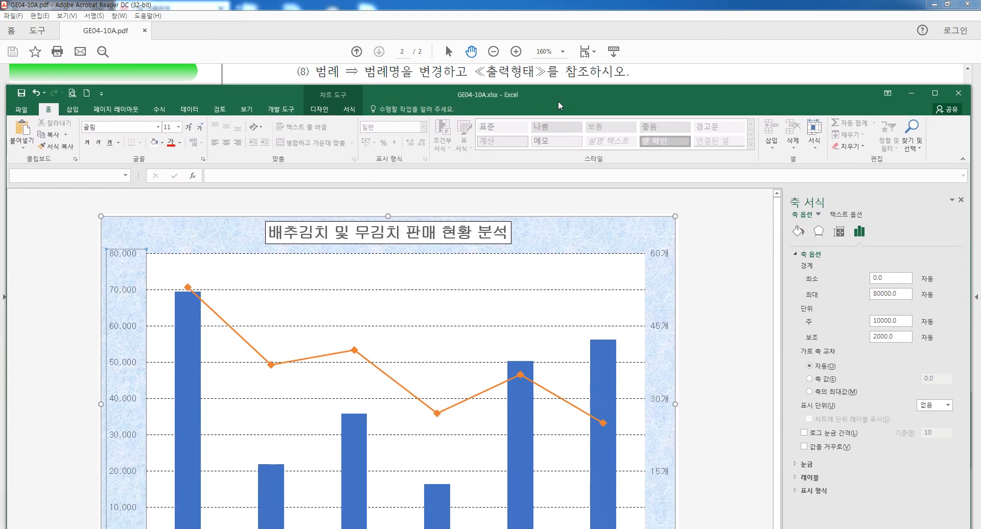
pyautogui.doubleClick(557, 97)
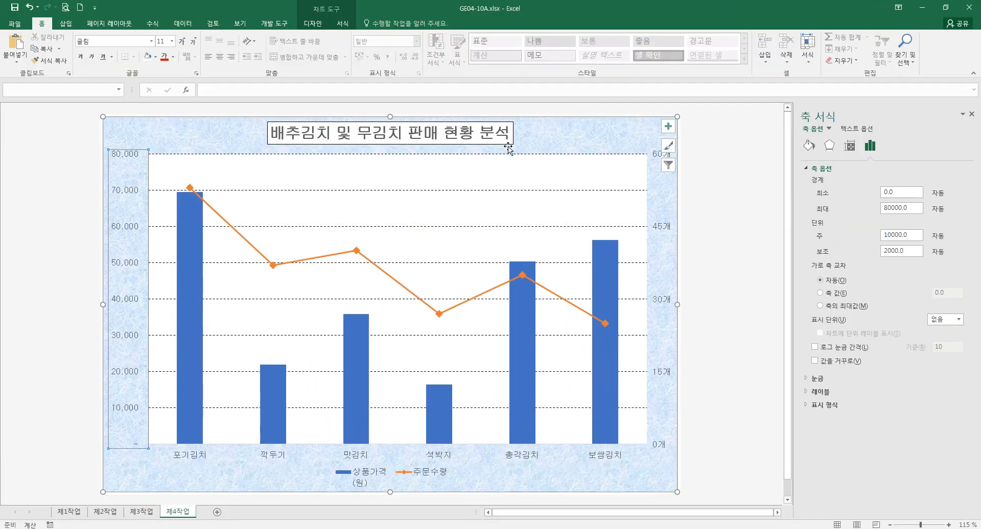
# Edit the chart's data source so the 상품가격 series is named 상품가격(원), putting its legend entry on one line.
pyautogui.click(360, 480)
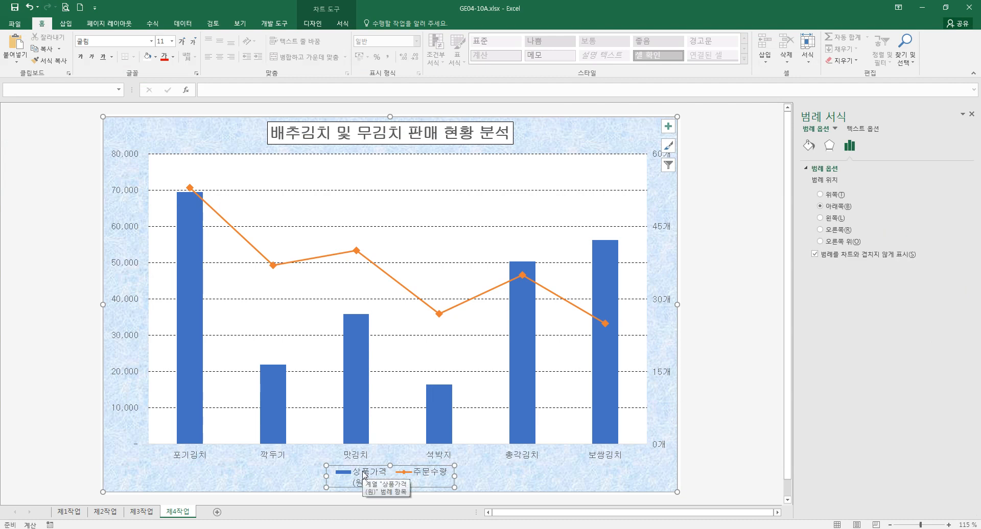
pyautogui.rightClick(364, 477)
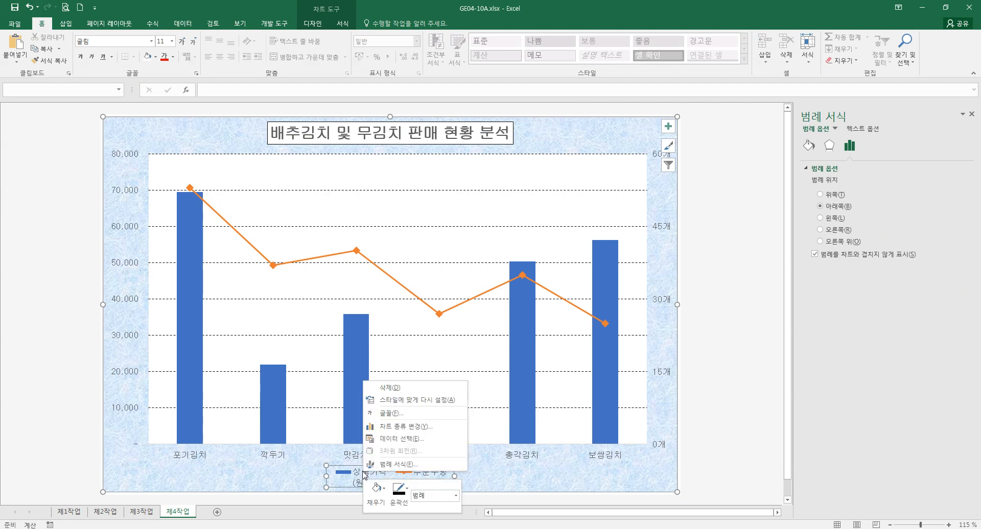
pyautogui.click(397, 465)
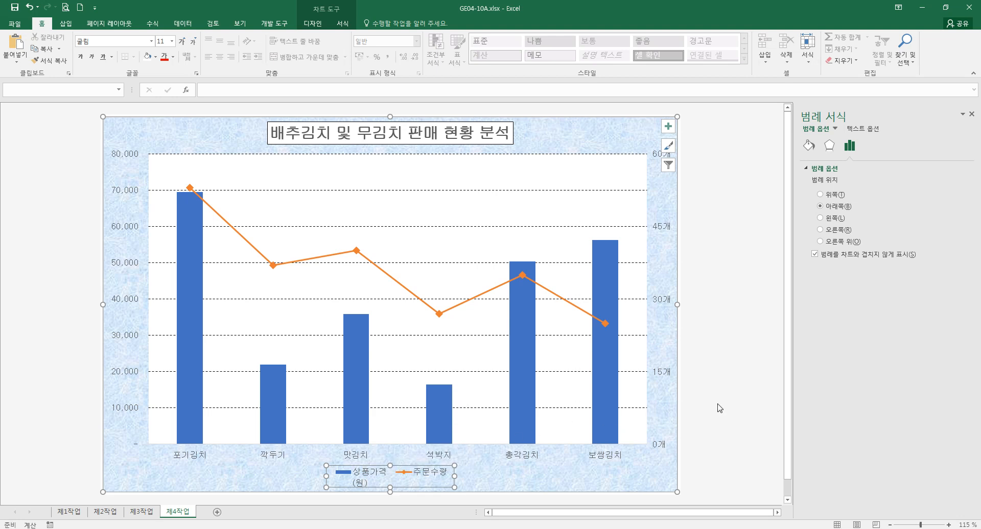
pyautogui.rightClick(428, 473)
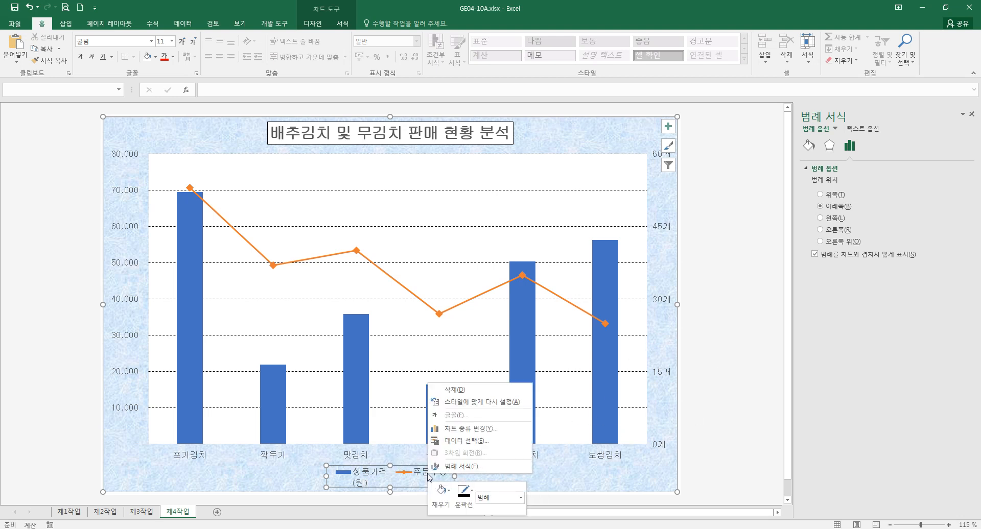
pyautogui.click(466, 441)
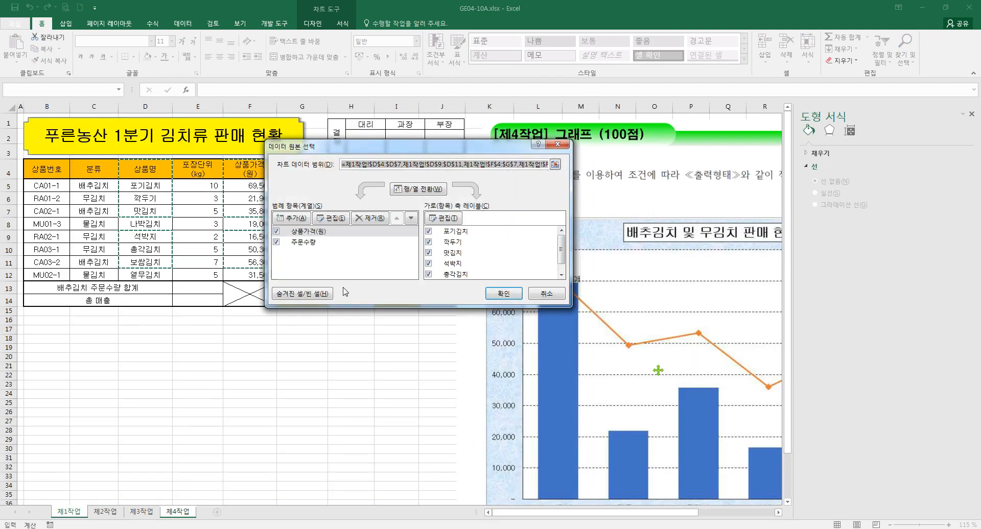
pyautogui.click(308, 232)
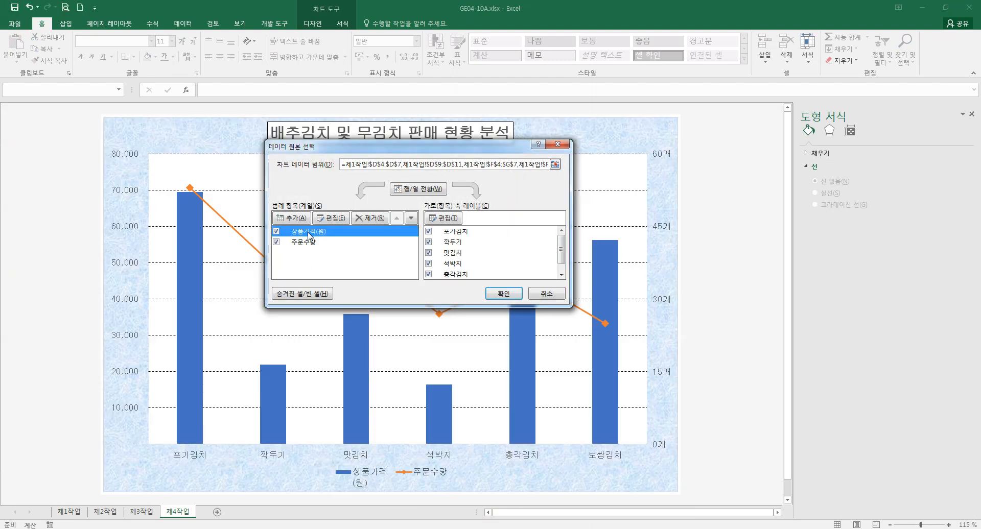
pyautogui.click(331, 219)
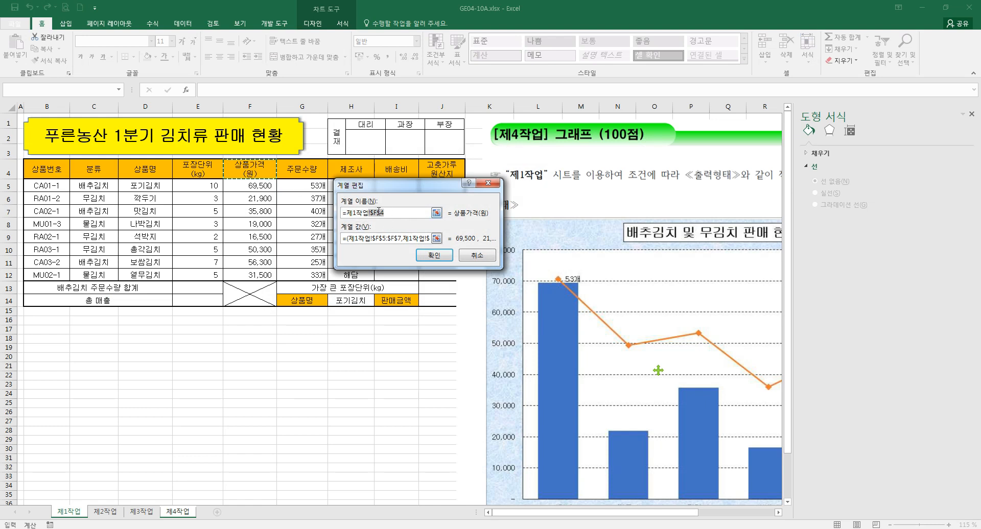
pyautogui.write('상품각겨')
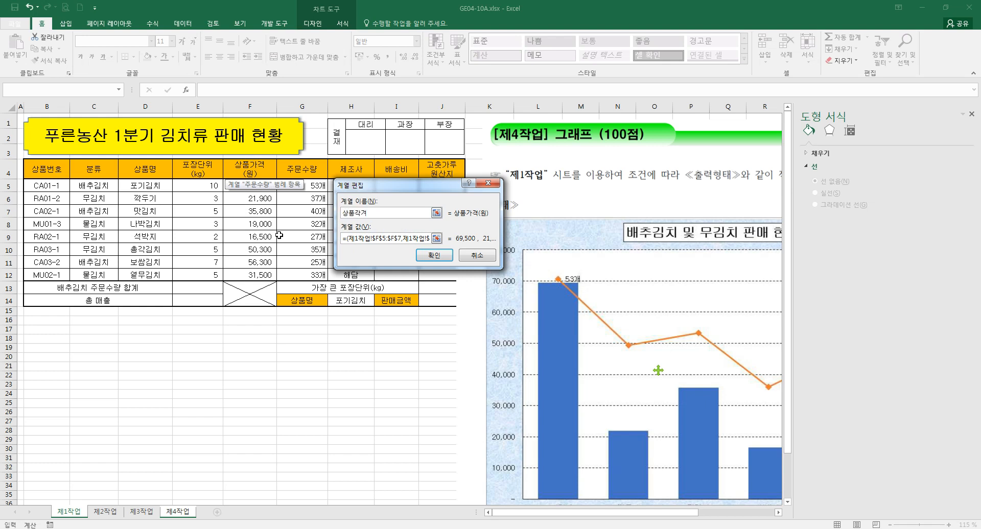
pyautogui.write('격(원')
pyautogui.press('Return')
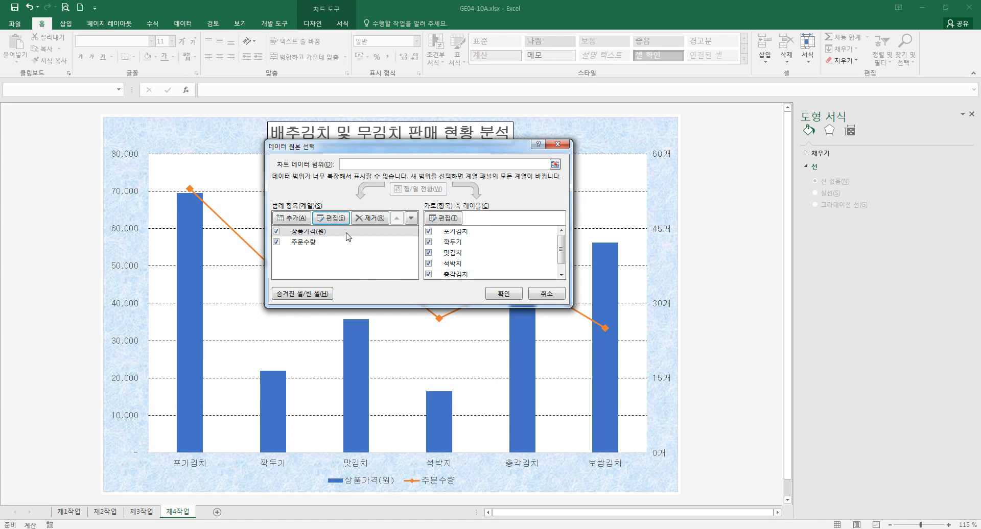
pyautogui.click(503, 294)
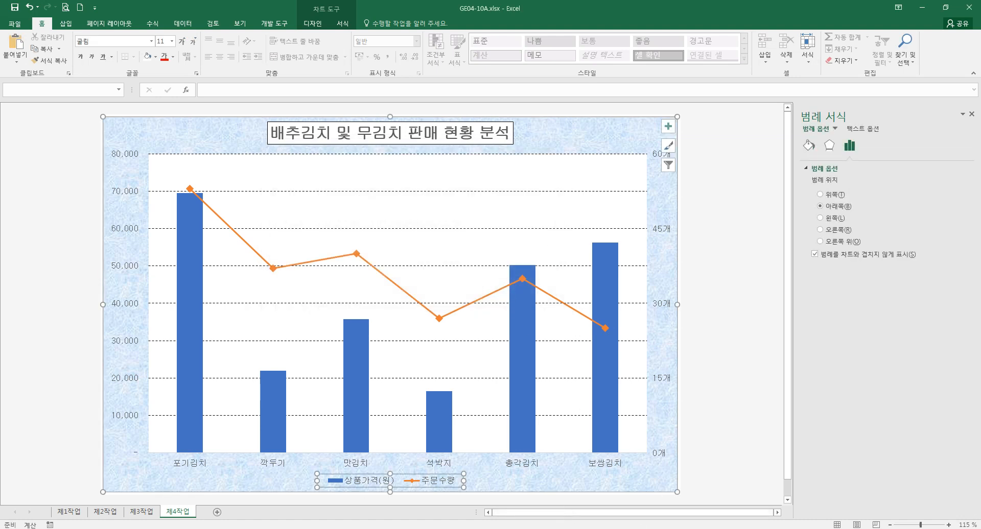
# Compare the legend with the PDF sample, read the instructions on series markers and data labels, and return to Excel.
pyautogui.hotkey('alt', 'Tab')
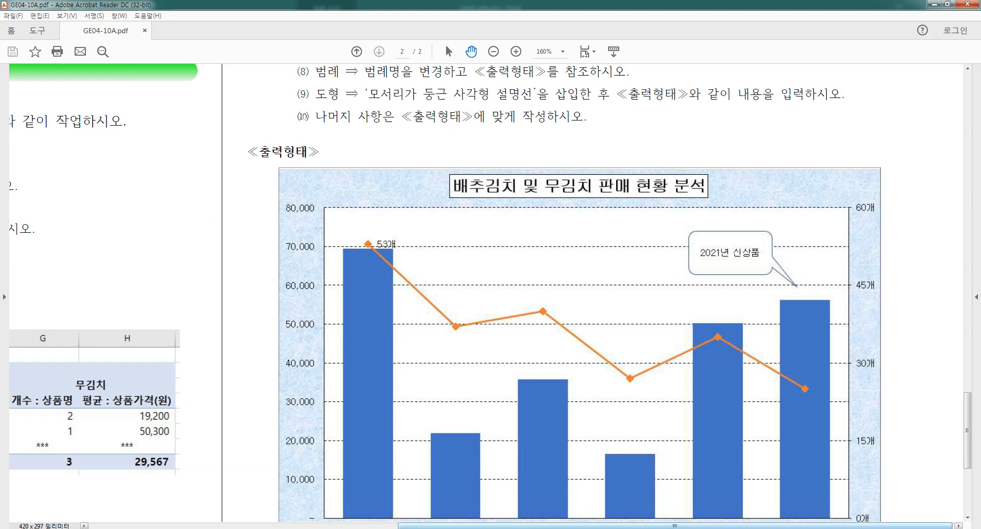
pyautogui.hotkey('alt', 'Tab')
pyautogui.click(487, 483)
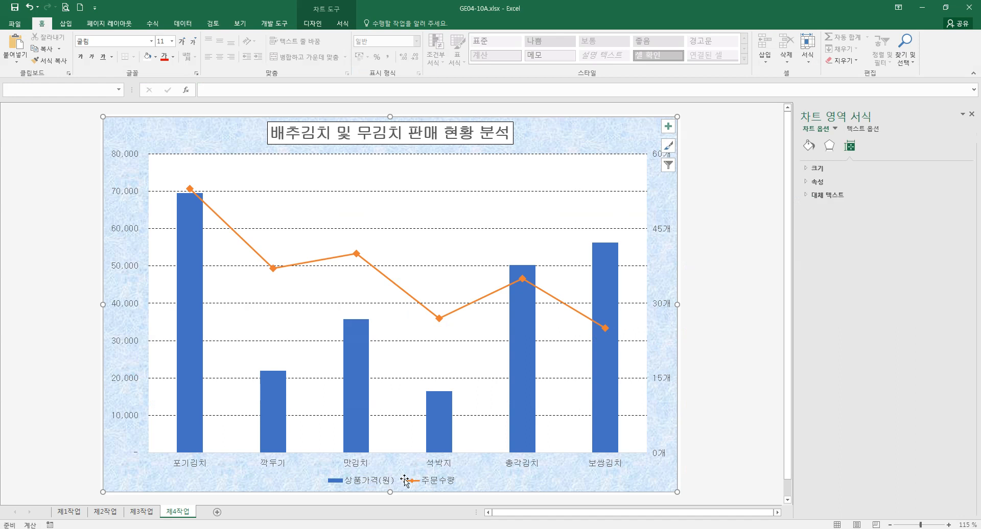
pyautogui.rightClick(405, 482)
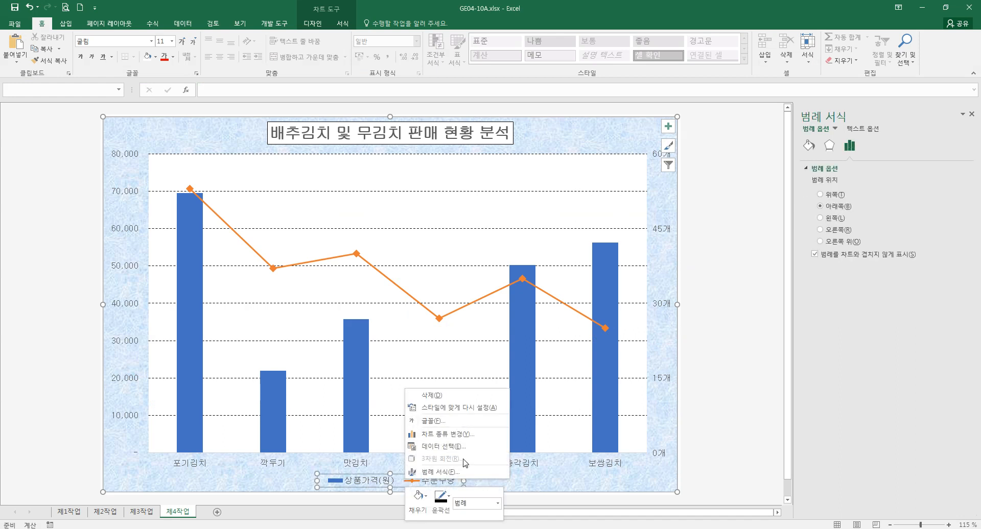
pyautogui.click(555, 486)
pyautogui.click(642, 528)
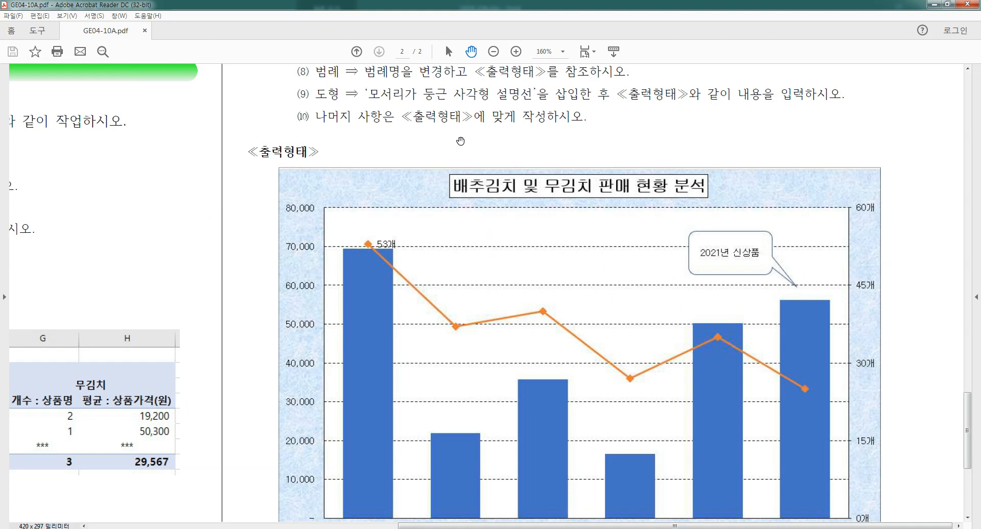
pyautogui.moveTo(443, 118); pyautogui.dragTo(441, 199)
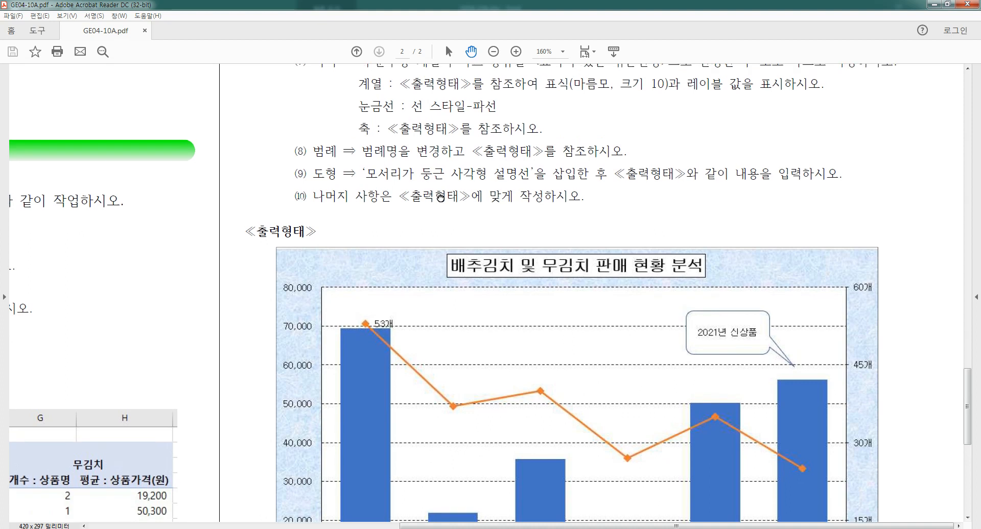
pyautogui.moveTo(446, 151); pyautogui.dragTo(445, 171)
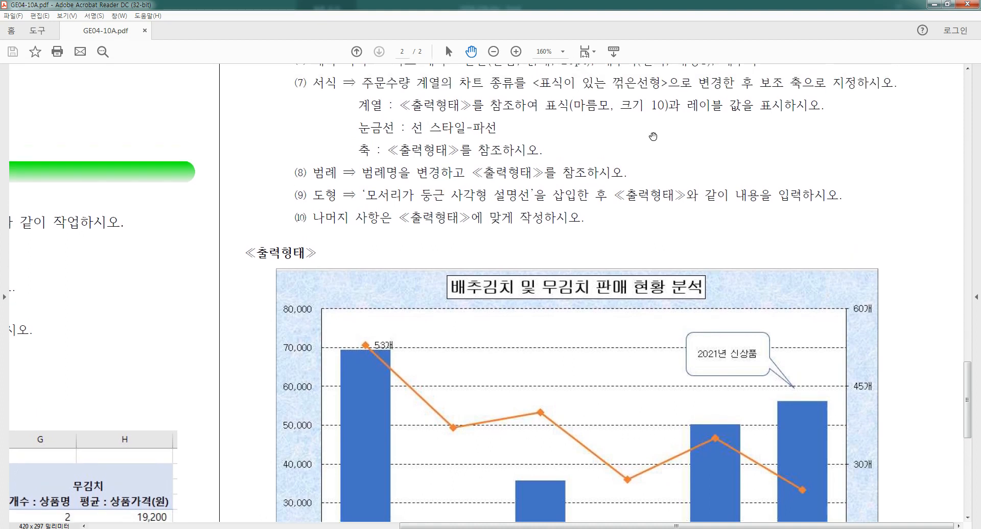
pyautogui.scroll(-1, 707, 116)
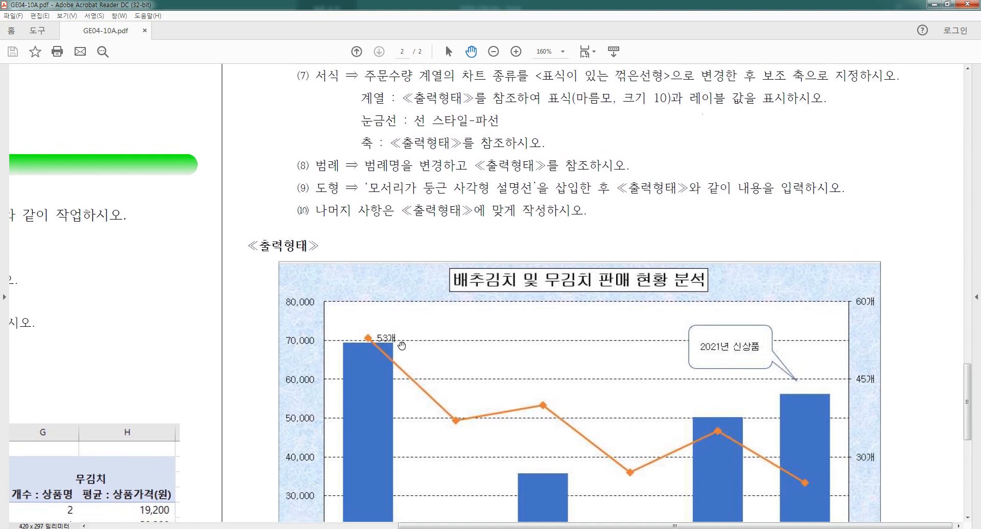
pyautogui.scroll(-2, 435, 348)
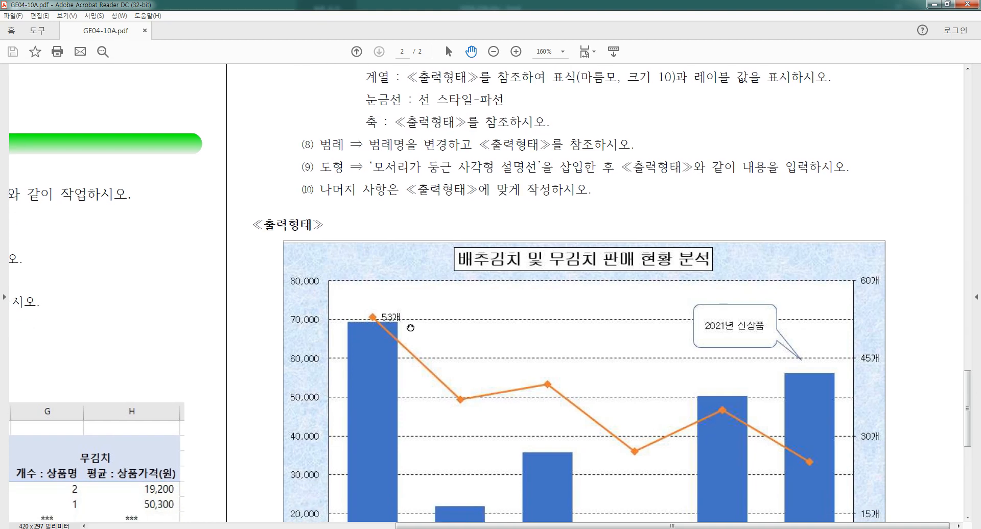
pyautogui.click(659, 523)
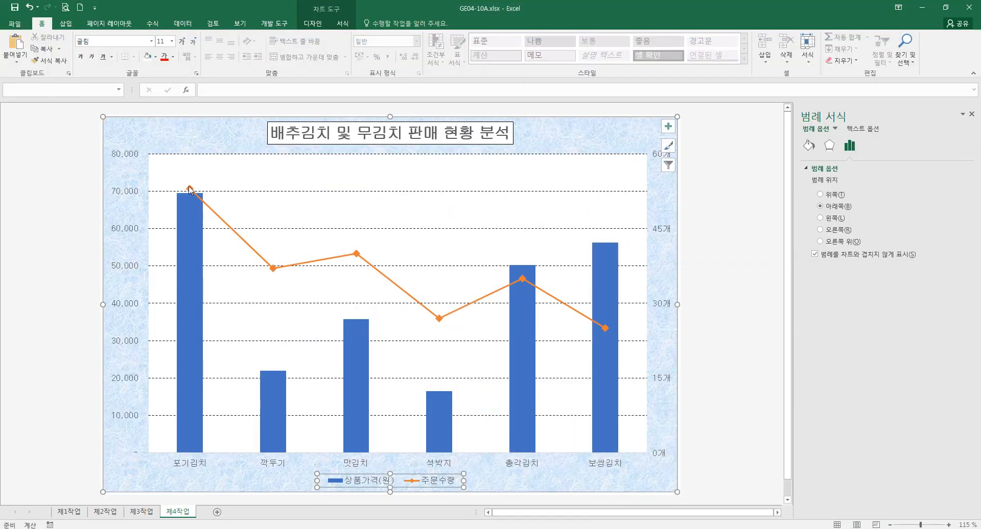
# Open the chart elements options for the 주문수량 line series and preview data labels on all its points.
pyautogui.click(189, 189)
pyautogui.click(190, 189)
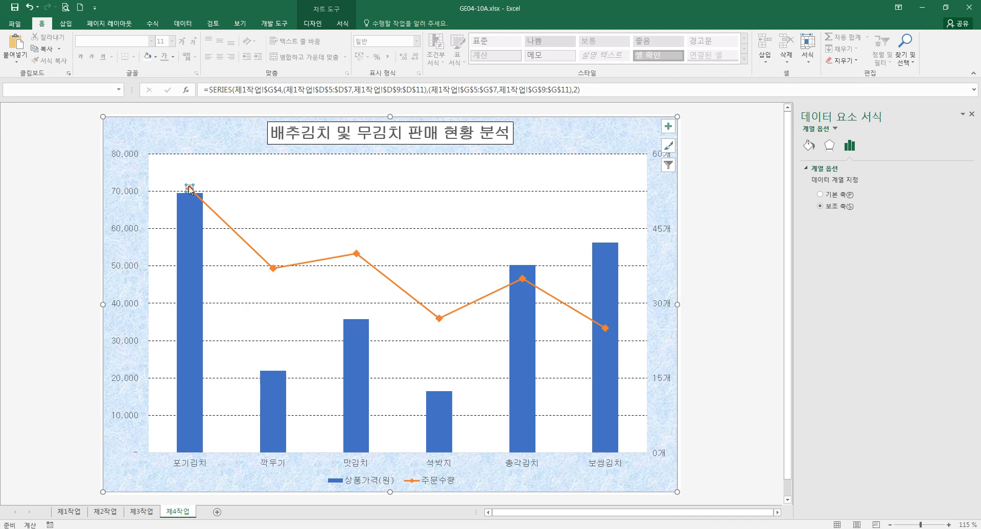
pyautogui.click(251, 188)
pyautogui.click(273, 268)
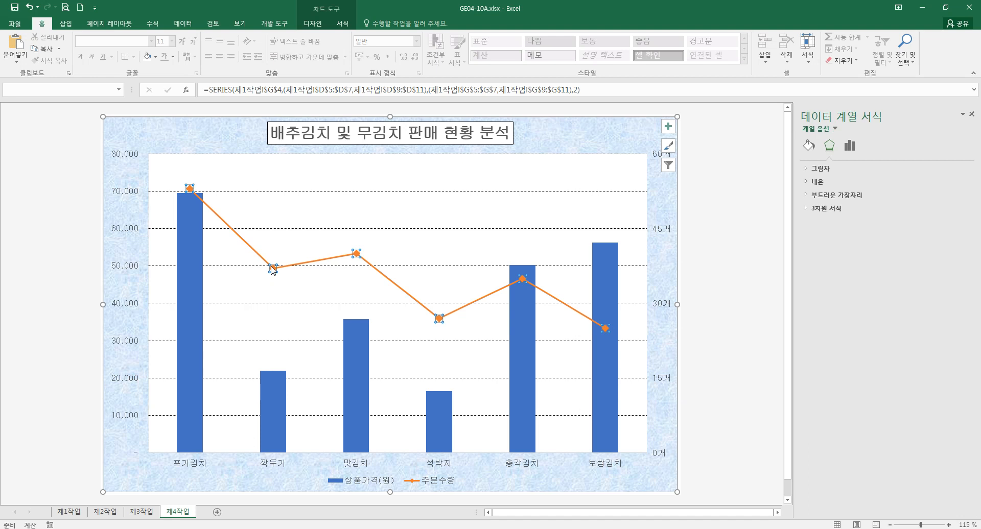
pyautogui.click(669, 128)
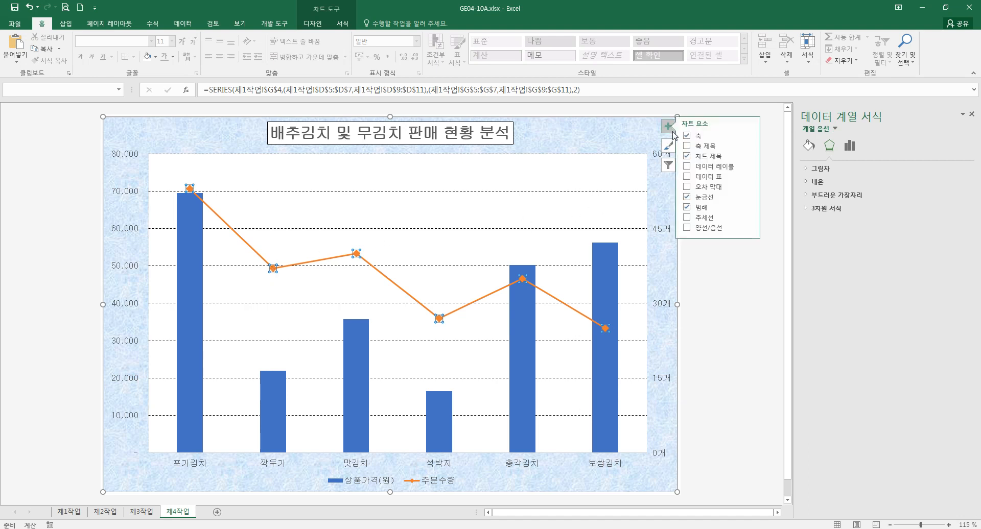
pyautogui.click(753, 167)
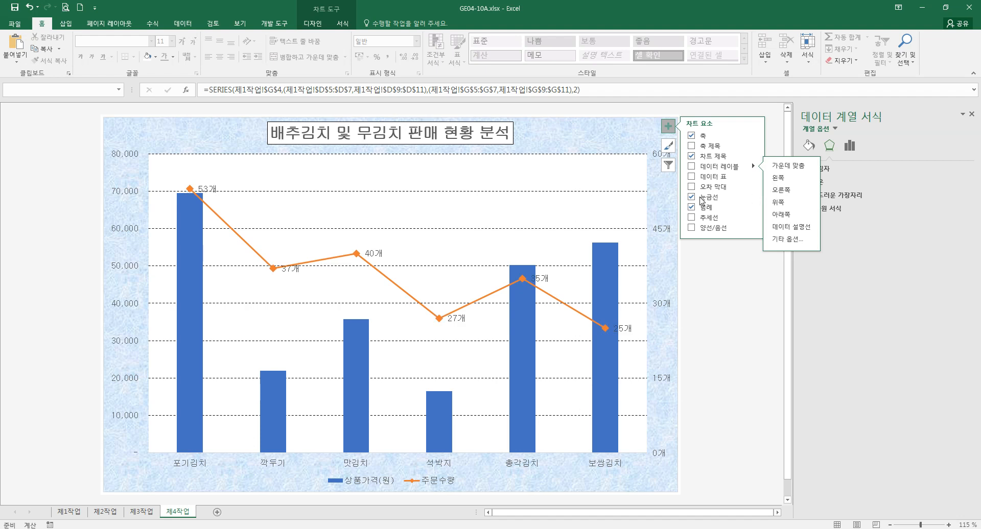
pyautogui.click(402, 212)
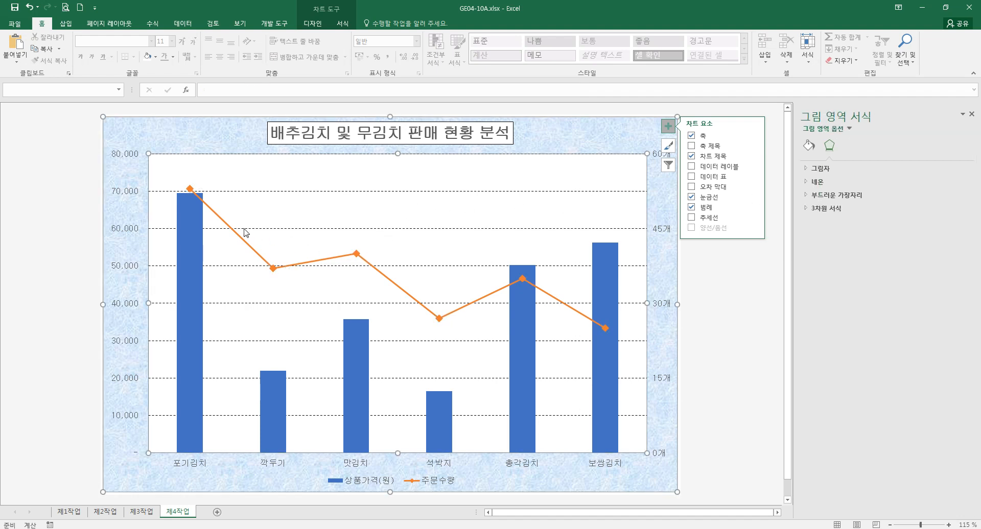
# Add a data label positioned 오른쪽 to only the 포기김치 point of the 주문수량 line series.
pyautogui.click(190, 188)
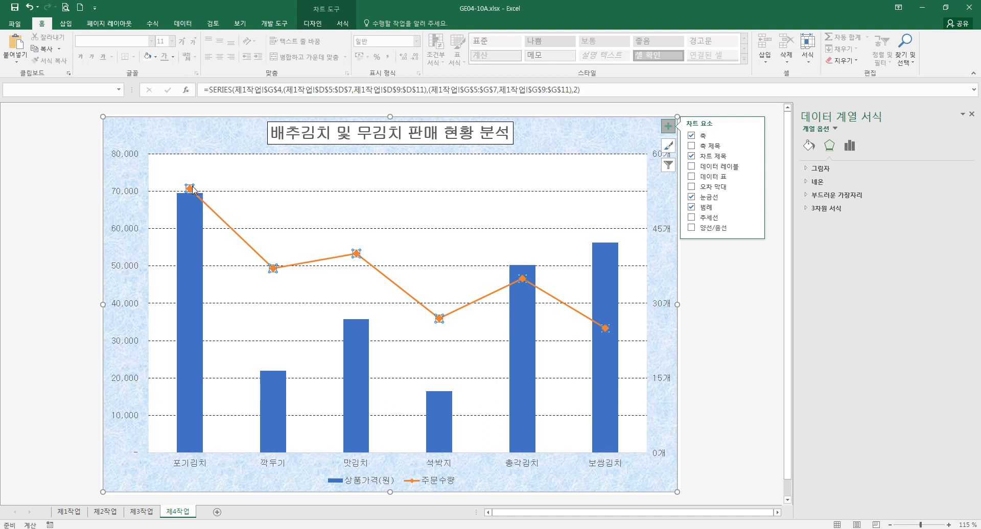
pyautogui.click(266, 179)
pyautogui.click(275, 270)
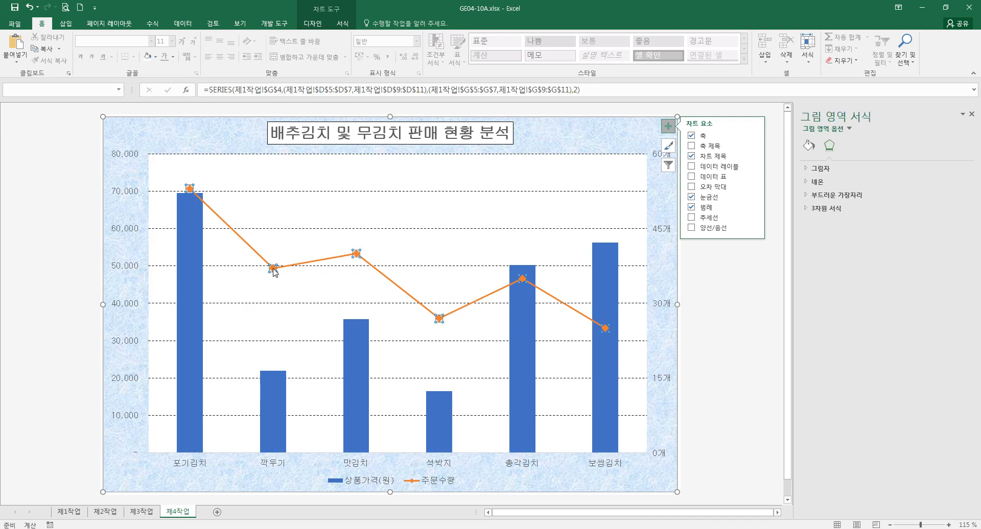
pyautogui.click(190, 189)
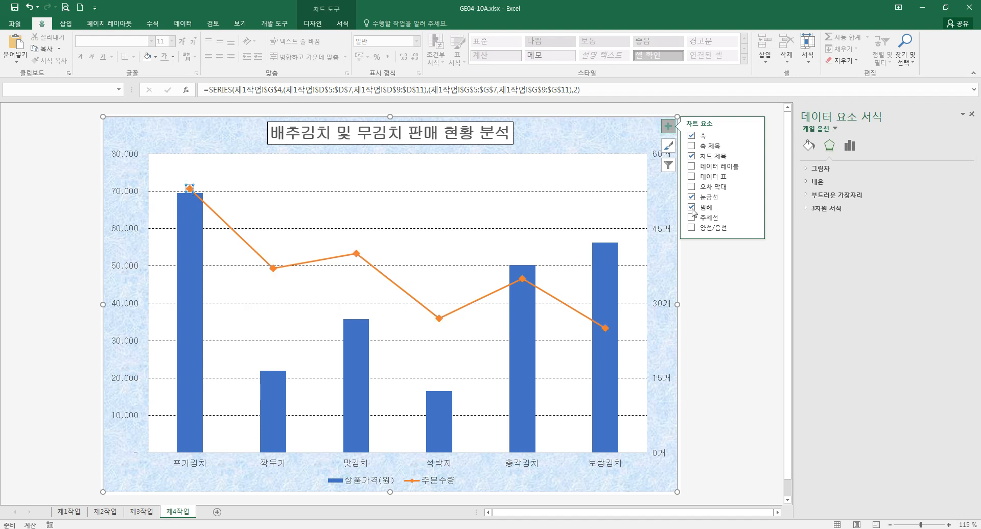
pyautogui.click(753, 167)
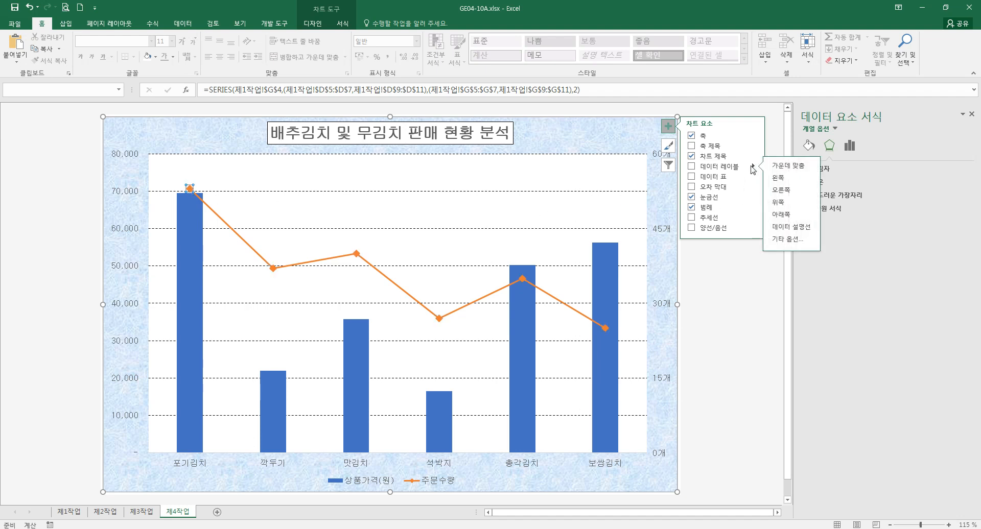
pyautogui.click(787, 180)
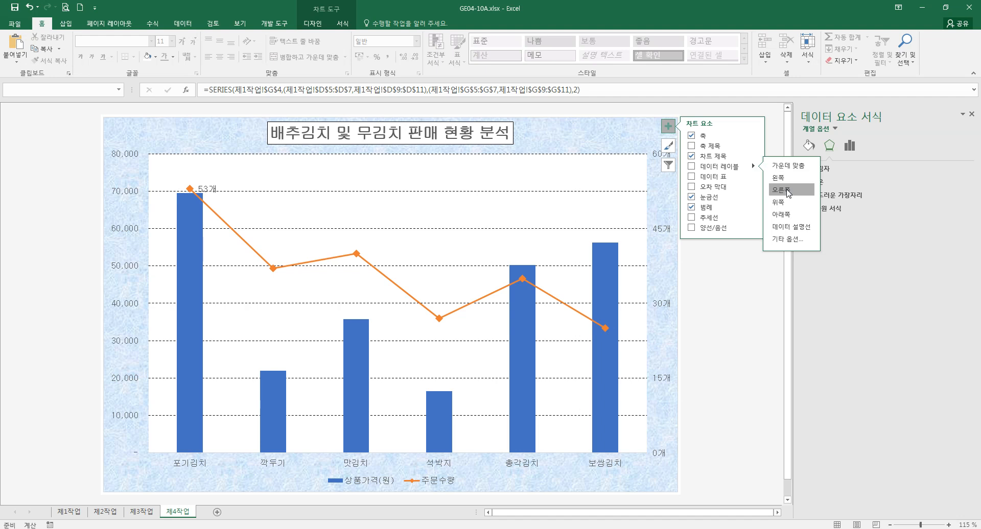
pyautogui.click(280, 180)
pyautogui.click(190, 189)
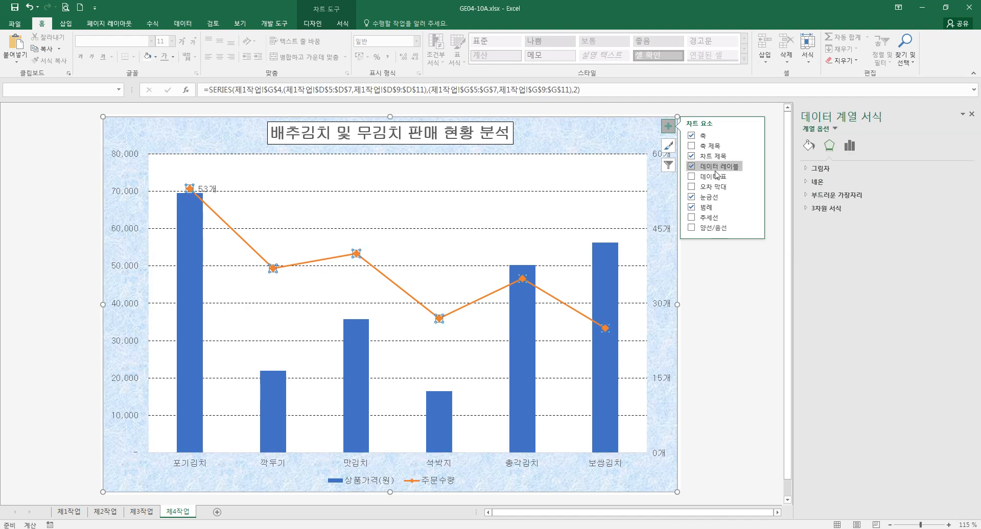
pyautogui.click(721, 301)
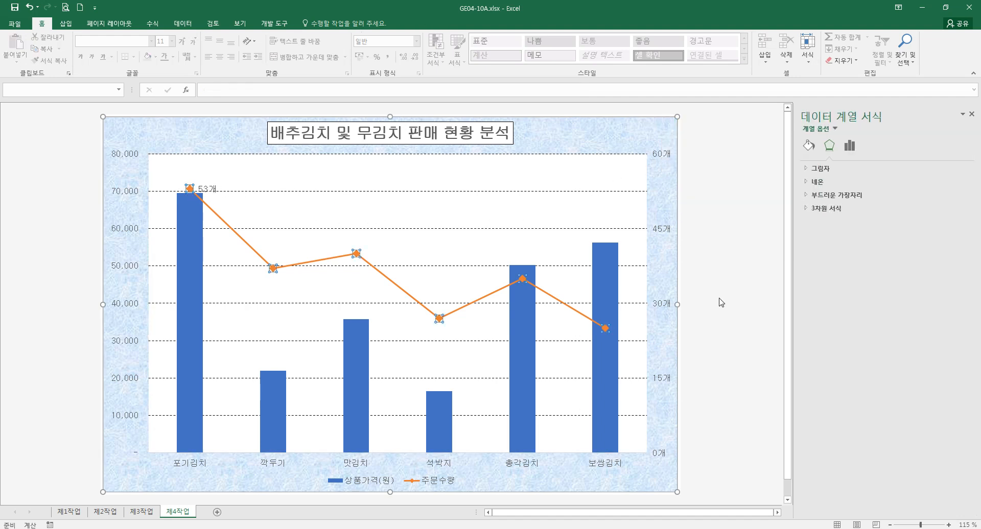
# Check the PDF sample's callout and draw a 모서리가 둥근 사각형 설명선 about 1.8 × 3.34 cm in the plot area's upper right.
pyautogui.click(591, 528)
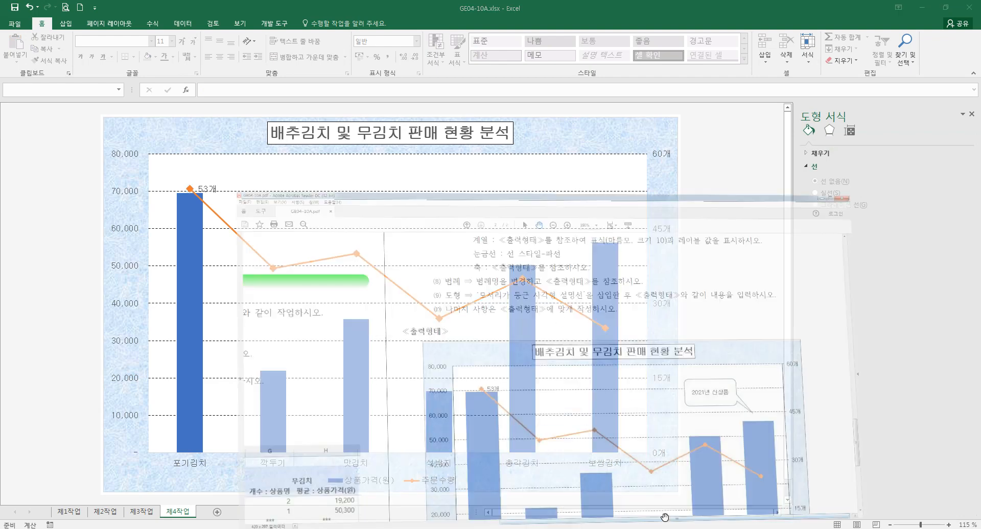
pyautogui.moveTo(550, 191); pyautogui.dragTo(530, 110)
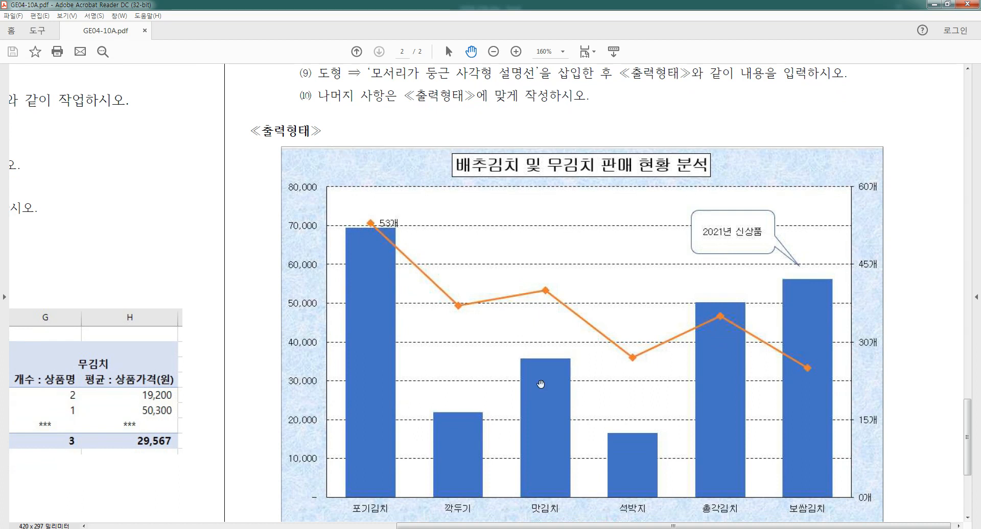
pyautogui.hotkey('alt', 'Tab')
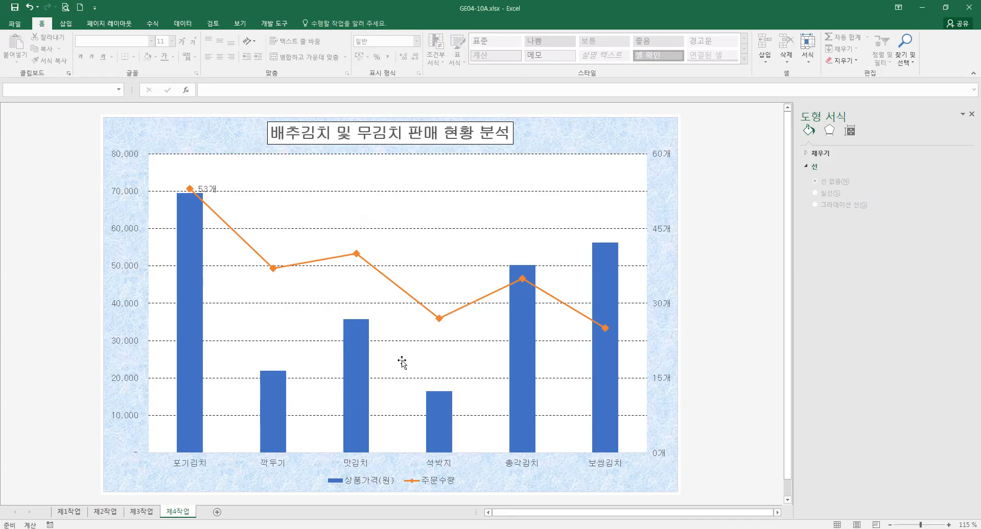
pyautogui.click(66, 24)
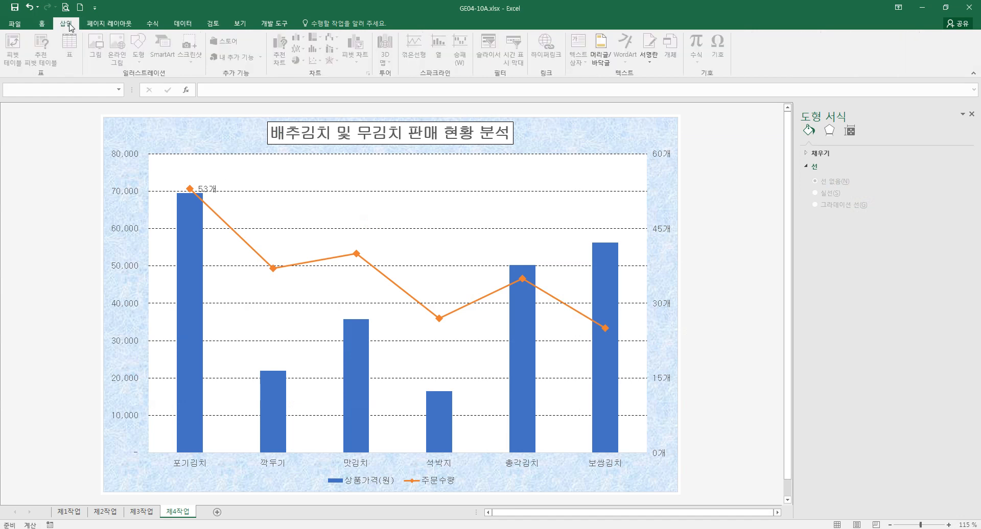
pyautogui.click(260, 154)
pyautogui.click(259, 185)
pyautogui.click(138, 55)
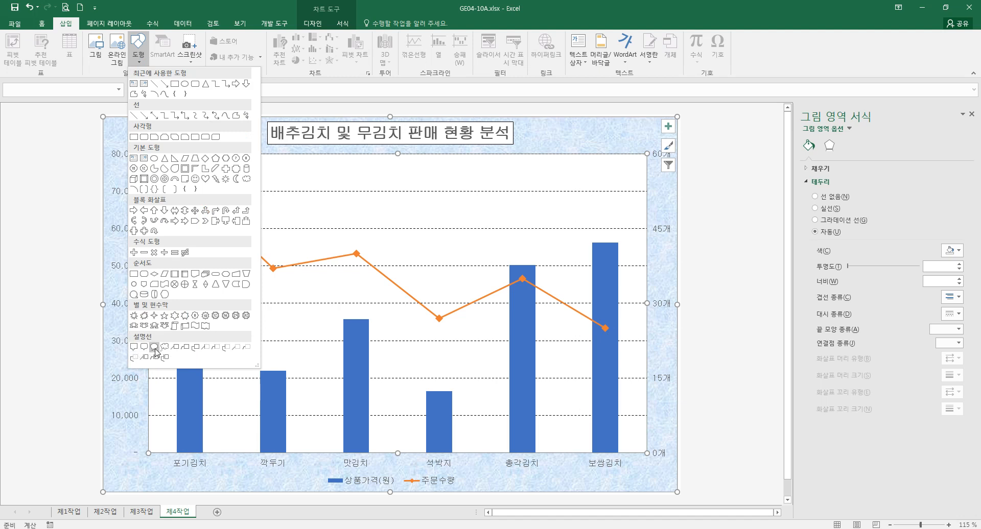
pyautogui.click(144, 347)
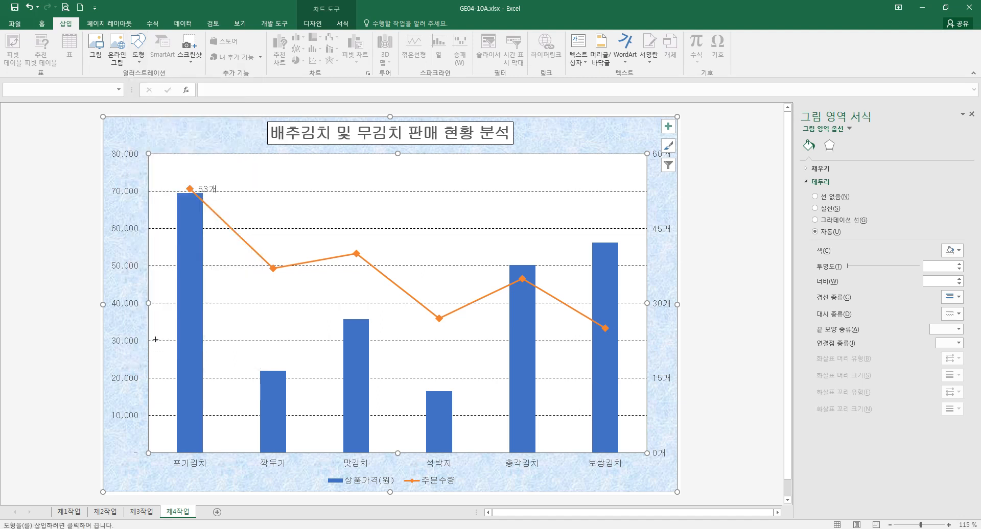
pyautogui.moveTo(498, 175); pyautogui.dragTo(573, 215)
# Place the Excel window below the PDF sample and enter 2021년 신상품 as the callout's text.
pyautogui.moveTo(531, 9); pyautogui.dragTo(535, 262)
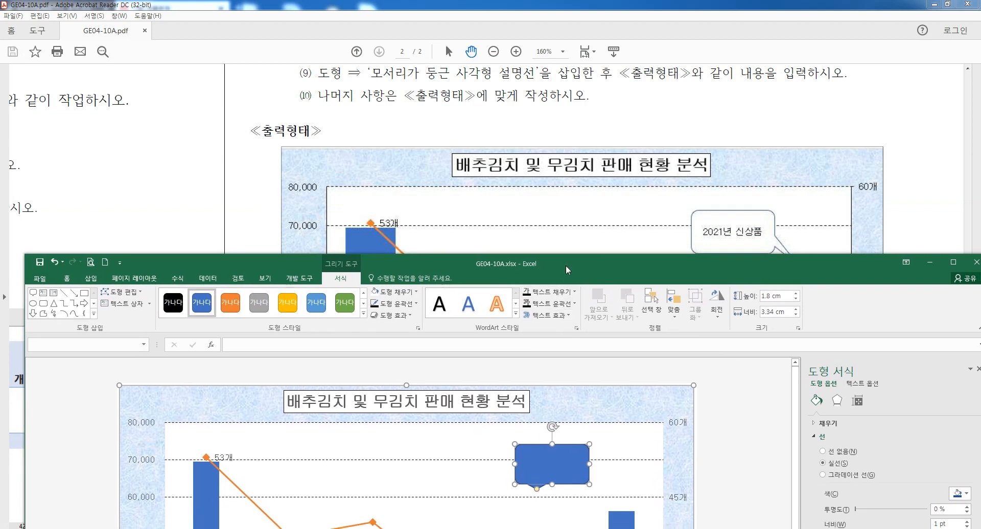
pyautogui.moveTo(566, 265); pyautogui.dragTo(564, 306)
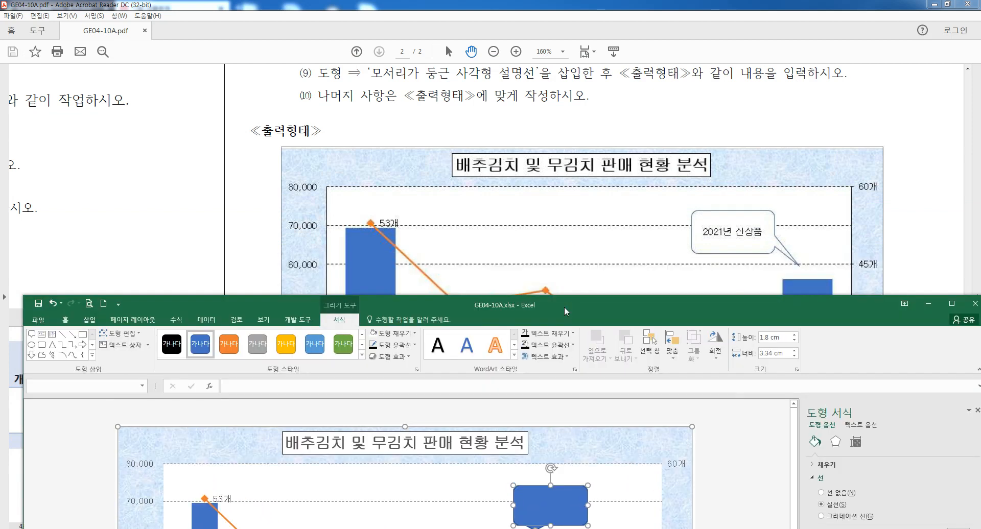
pyautogui.doubleClick(339, 320)
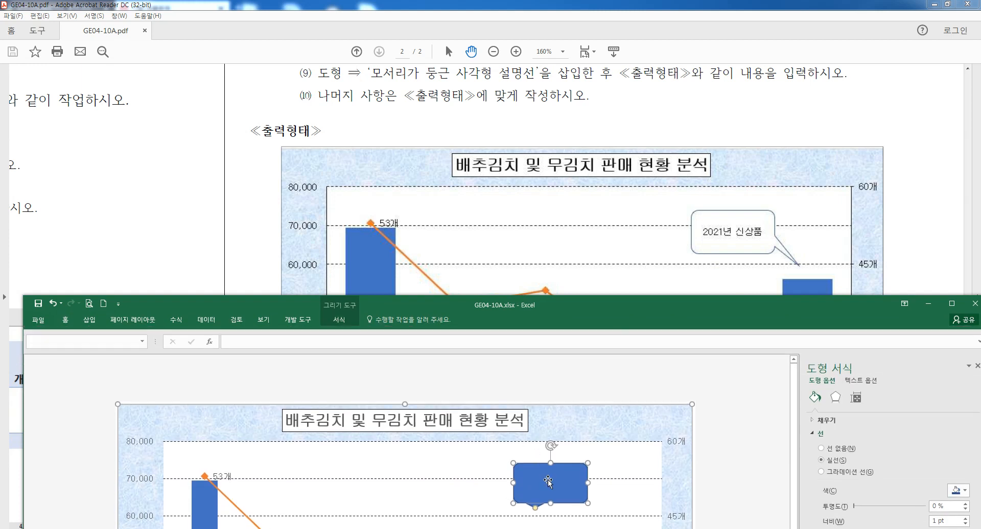
pyautogui.write('년 시')
pyautogui.write('ㄴㅛ')
pyautogui.write('신상품')
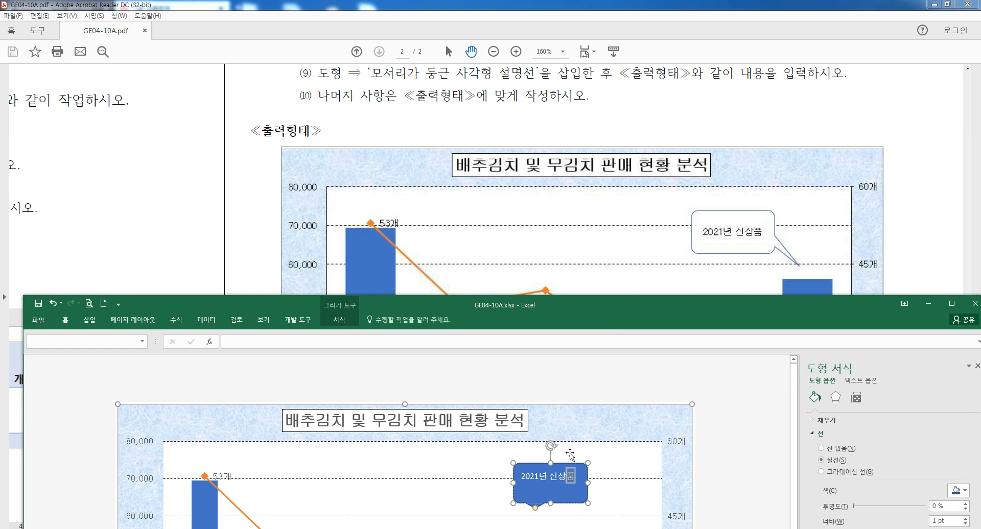
# Reposition the callout's tail so its tip points down to the top of the 보쌈김치 column, as in the sample.
pyautogui.moveTo(616, 317)
pyautogui.mouseDown()
pyautogui.moveTo(618, 328)
pyautogui.moveTo(615, 318)
pyautogui.mouseUp()
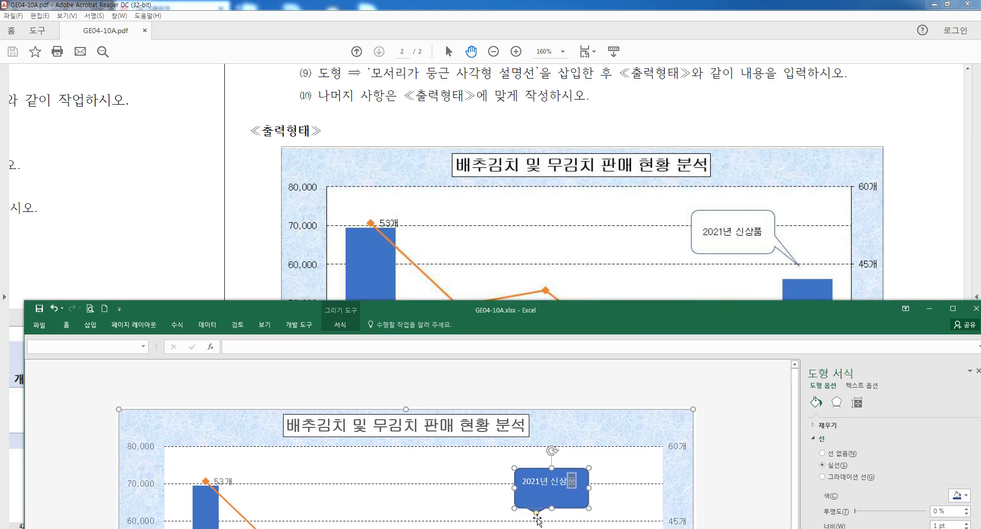
pyautogui.moveTo(537, 515); pyautogui.dragTo(612, 521)
pyautogui.moveTo(590, 318); pyautogui.dragTo(591, 304)
pyautogui.moveTo(612, 508); pyautogui.dragTo(617, 505)
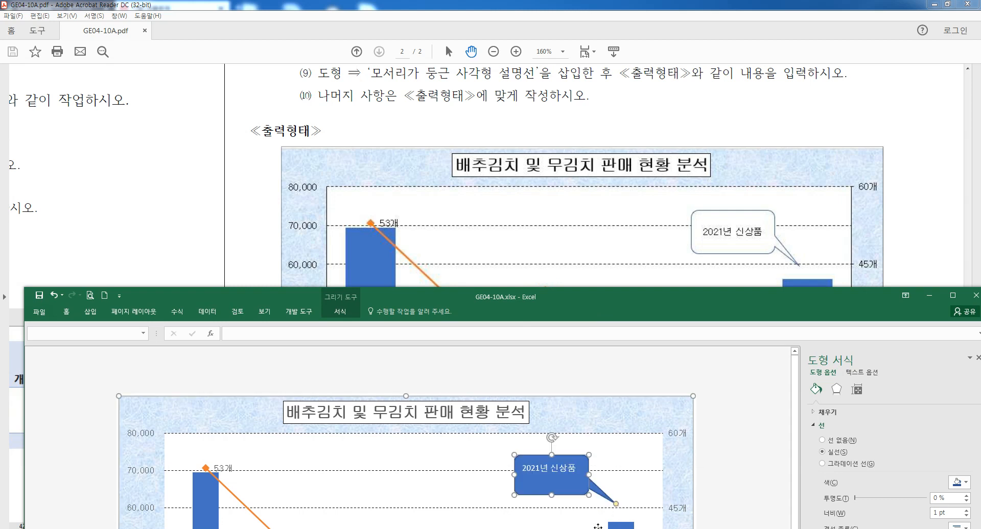
# Fill the 2021년 신상품 callout with white and set its text color to black.
pyautogui.rightClick(577, 485)
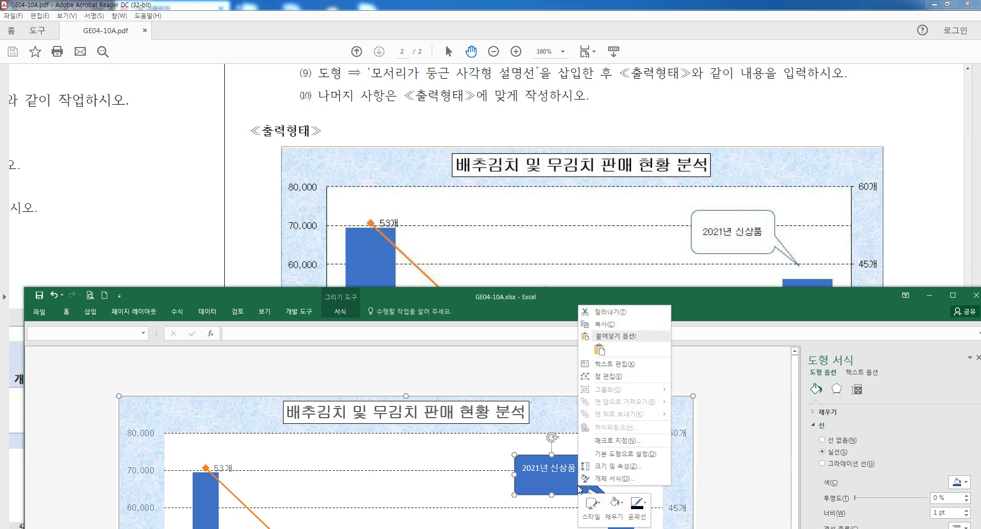
pyautogui.click(616, 505)
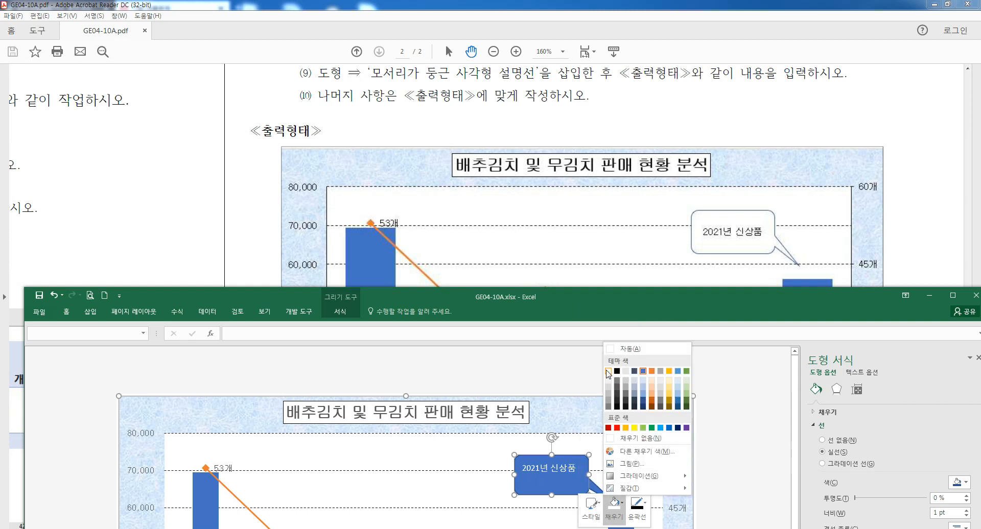
pyautogui.click(608, 371)
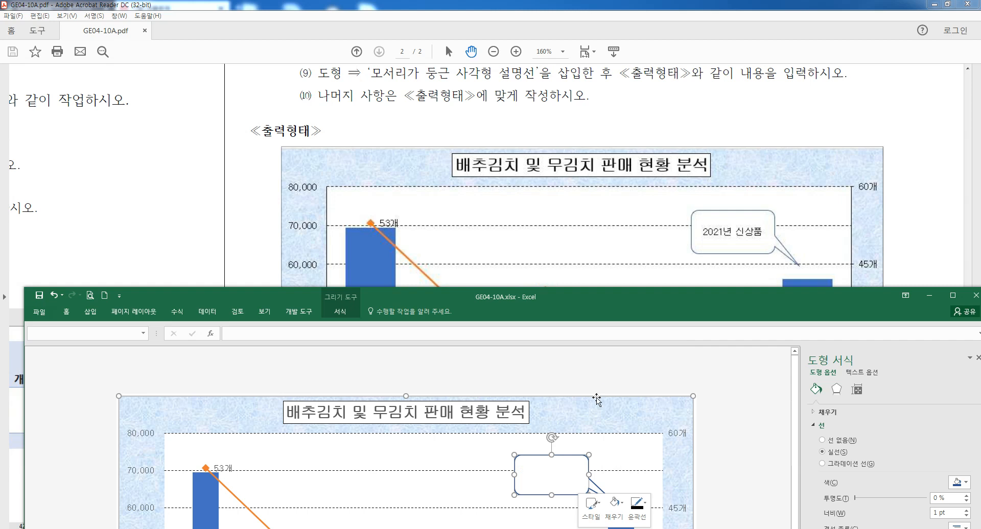
pyautogui.click(68, 313)
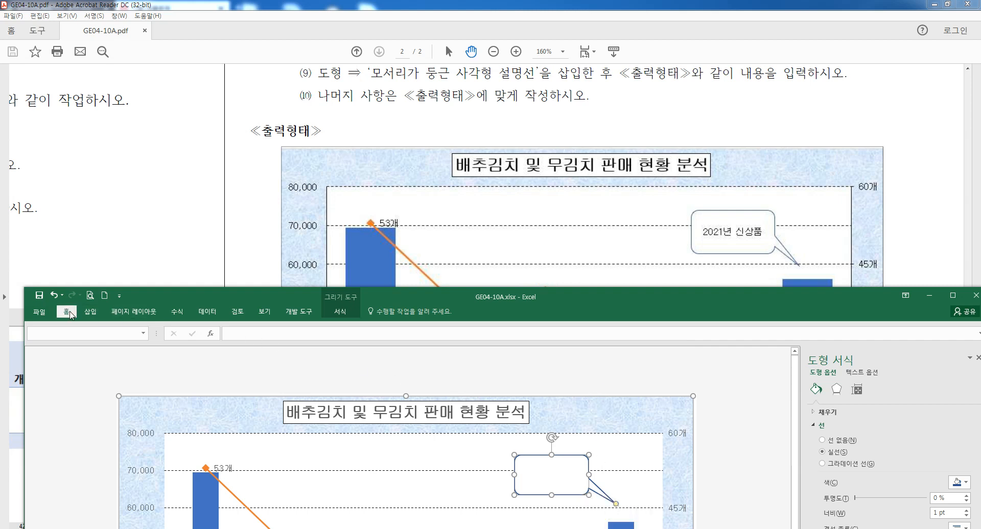
pyautogui.click(197, 345)
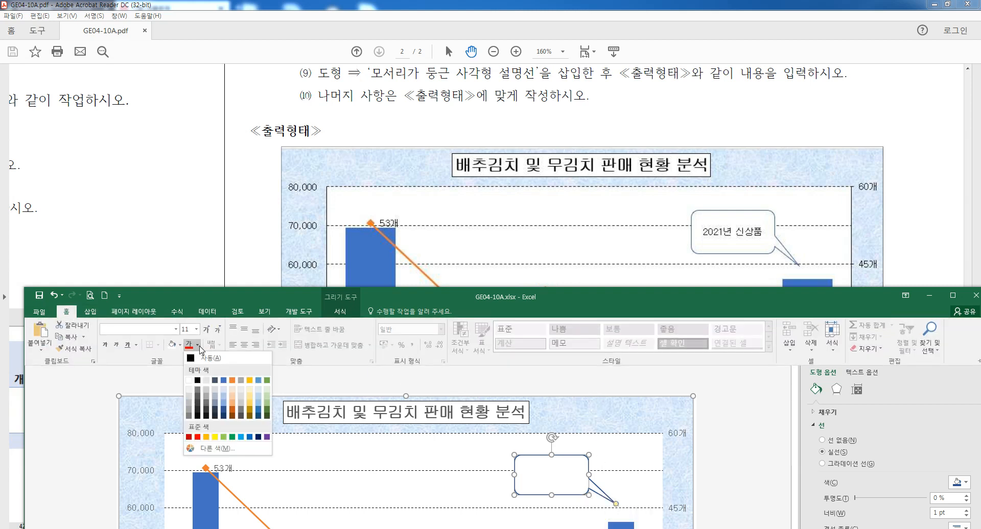
pyautogui.click(203, 367)
# Set the callout text's font to 굴림 and center it horizontally and vertically.
pyautogui.click(138, 329)
pyautogui.write('굴림')
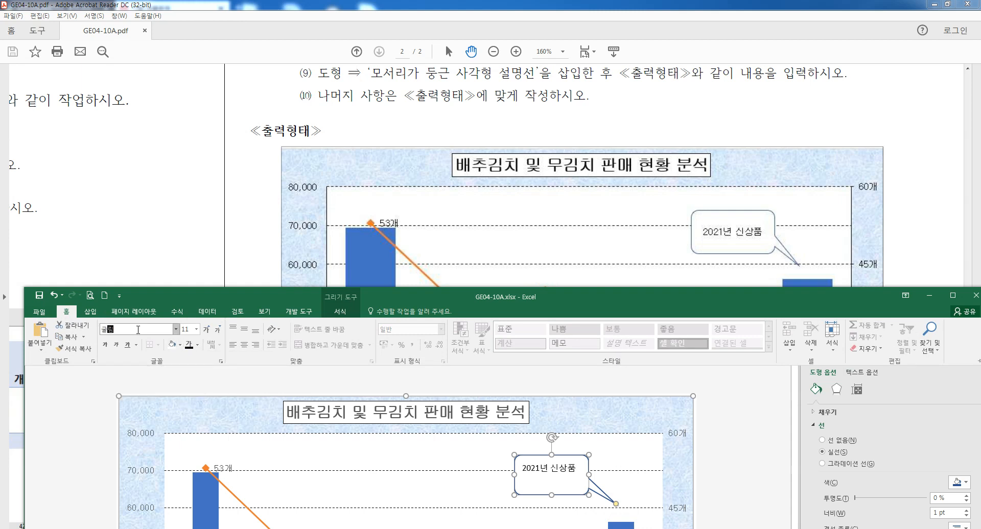
pyautogui.press('Return')
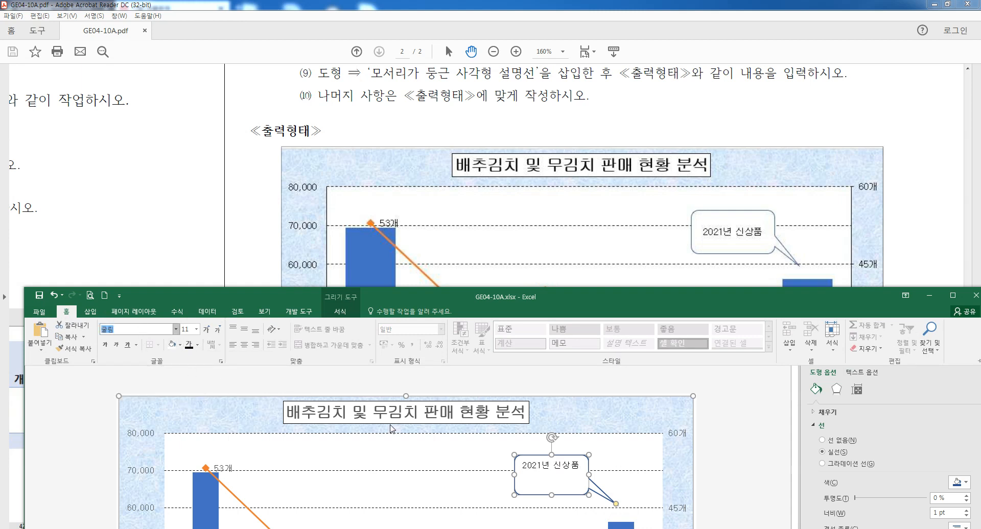
pyautogui.click(245, 345)
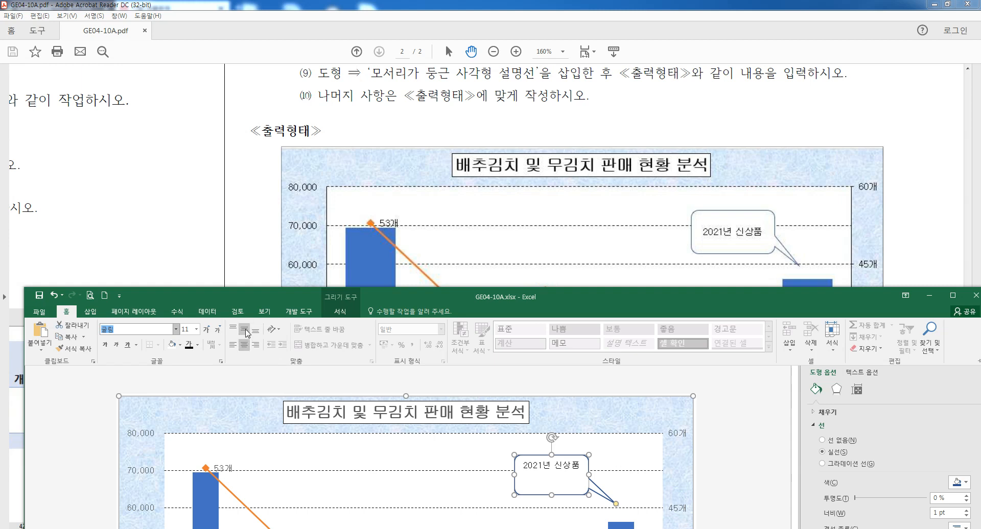
pyautogui.click(245, 330)
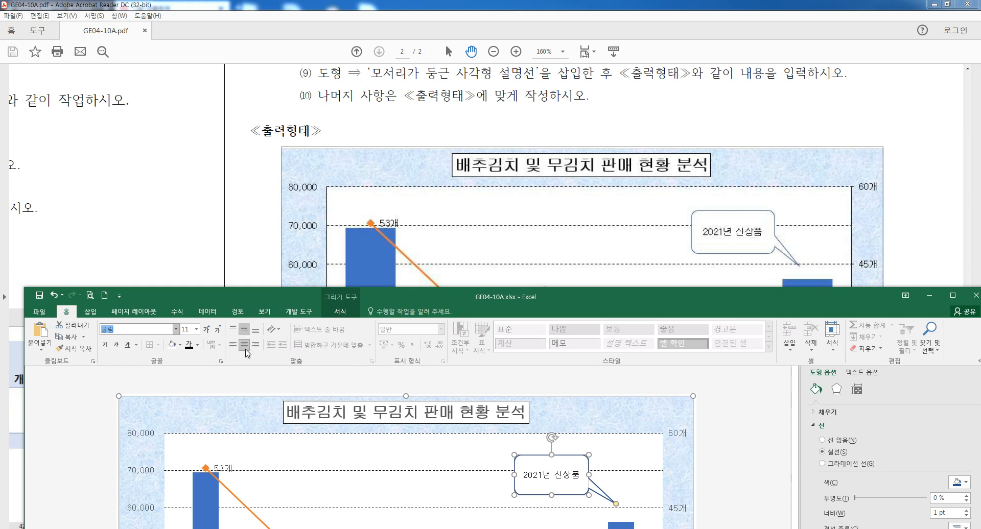
pyautogui.moveTo(95, 320); pyautogui.dragTo(119, 339)
pyautogui.moveTo(175, 321)
pyautogui.mouseDown()
pyautogui.moveTo(195, 340)
pyautogui.moveTo(254, 360)
pyautogui.mouseUp()
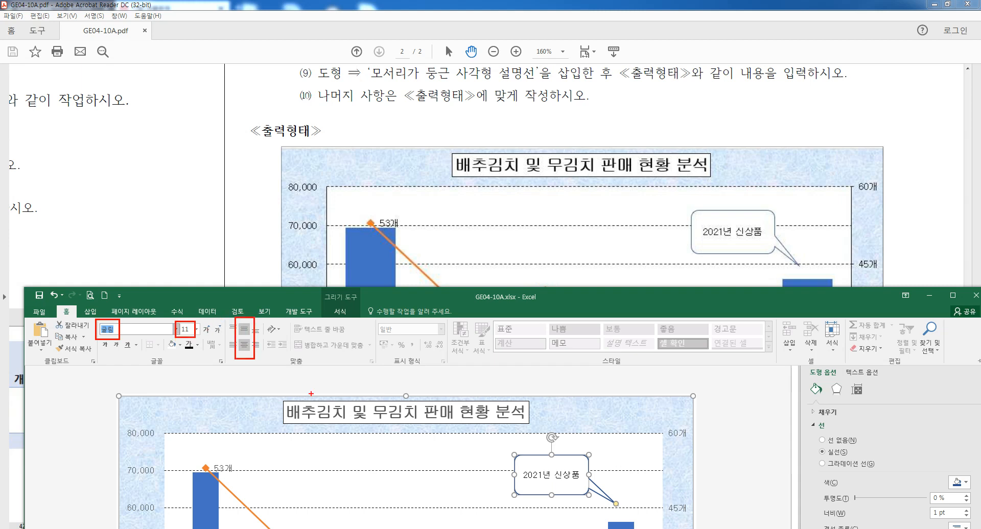
pyautogui.press('Escape')
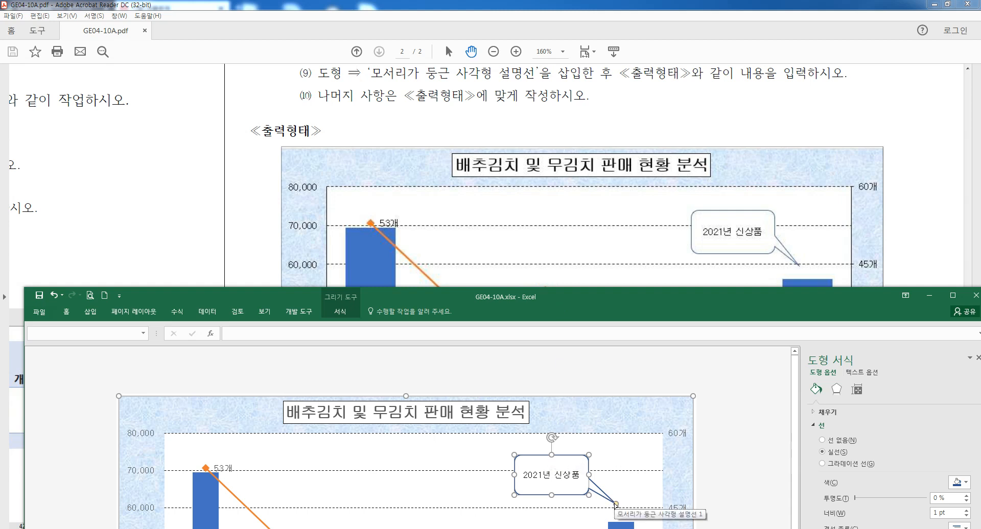
pyautogui.moveTo(615, 504); pyautogui.dragTo(615, 505)
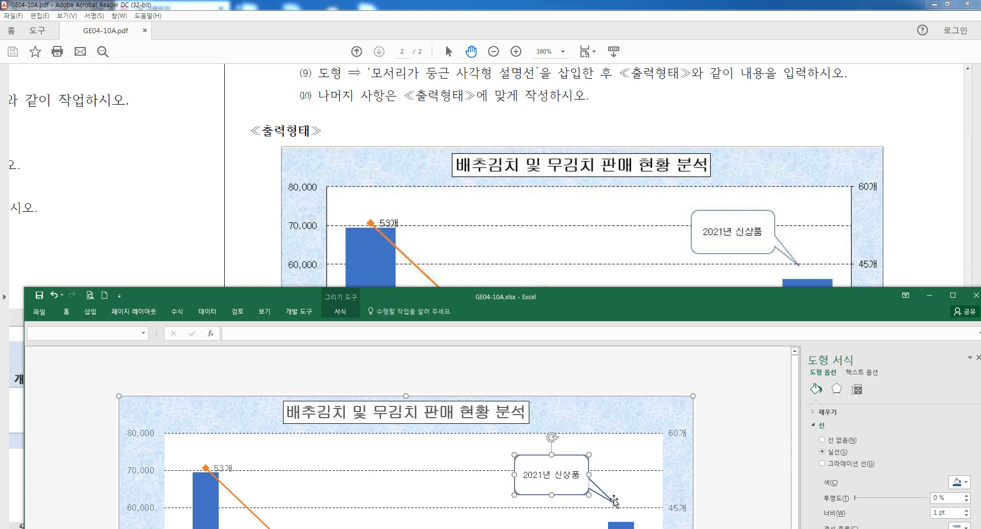
# Review the PDF's chart area, formatting and shape instructions and the sample output, and return to the maximized Excel window.
pyautogui.click(464, 125)
pyautogui.scroll(1, 464, 125)
pyautogui.scroll(5, 464, 125)
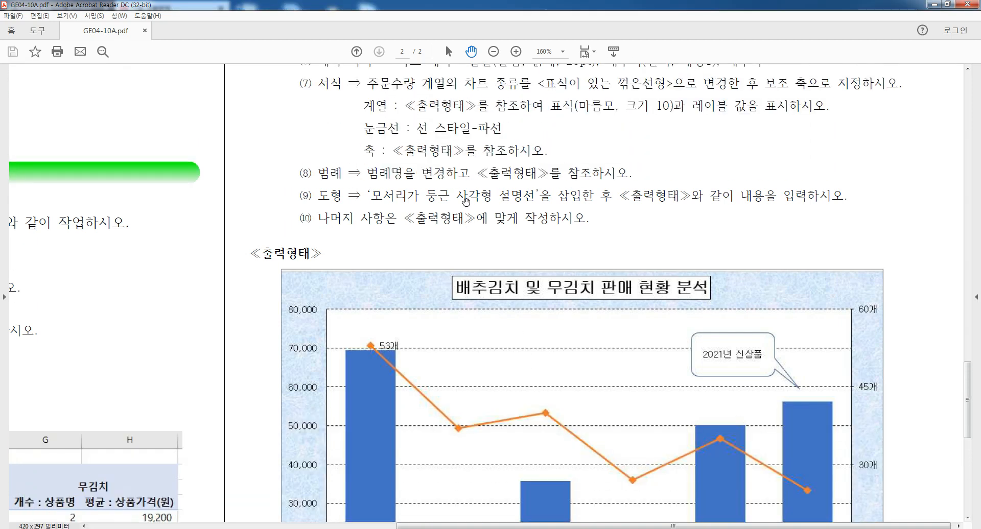
pyautogui.moveTo(498, 148); pyautogui.dragTo(496, 254)
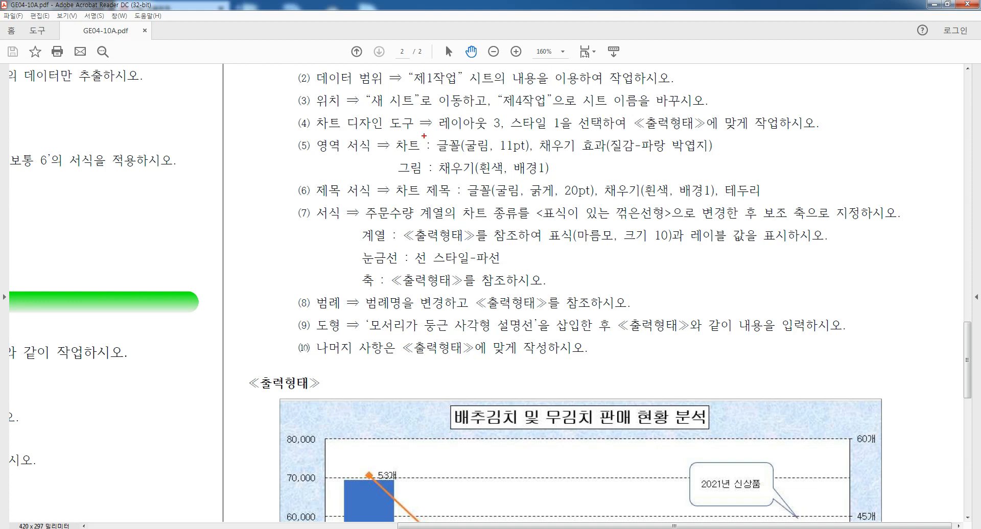
pyautogui.moveTo(431, 134); pyautogui.dragTo(538, 156)
pyautogui.press('Escape')
pyautogui.scroll(-5, 473, 269)
pyautogui.scroll(-5, 477, 274)
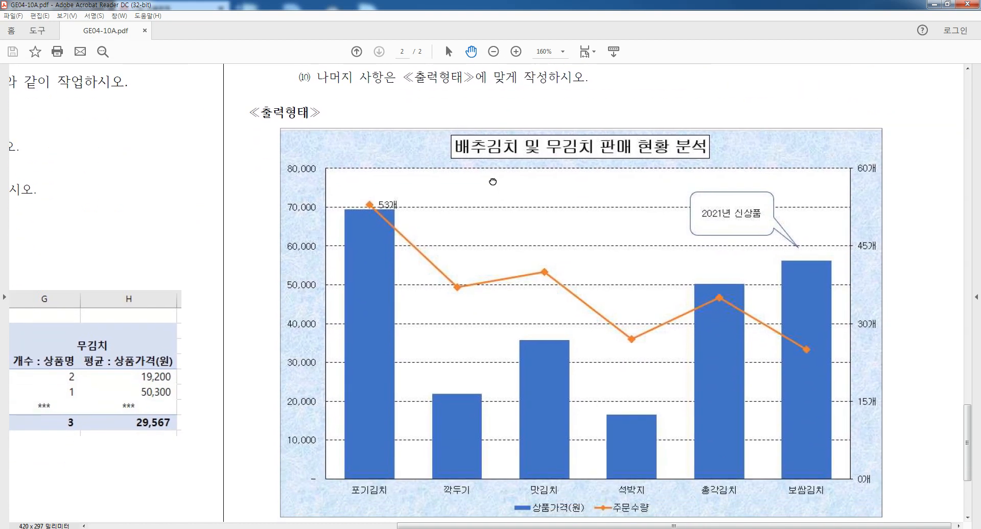
pyautogui.scroll(-1, 532, 390)
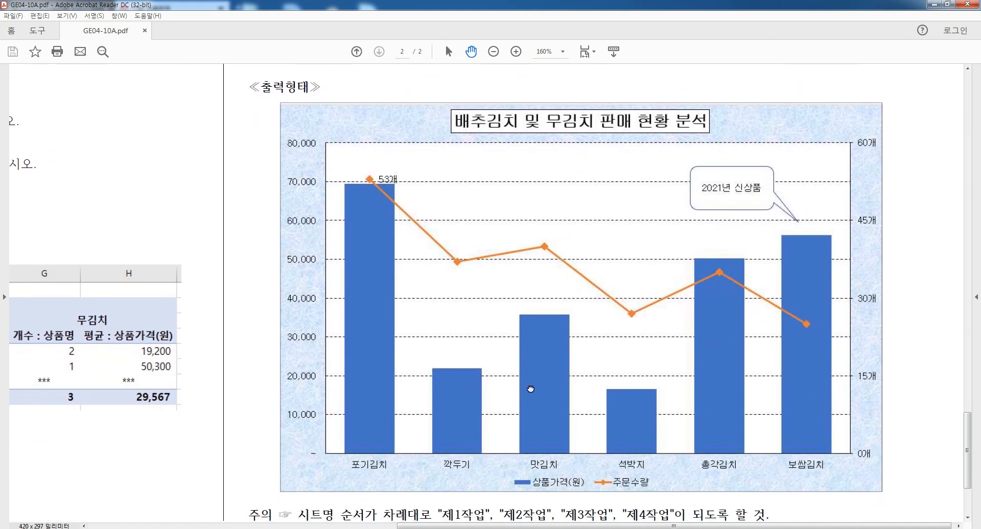
pyautogui.scroll(4, 529, 385)
pyautogui.scroll(-4, 529, 385)
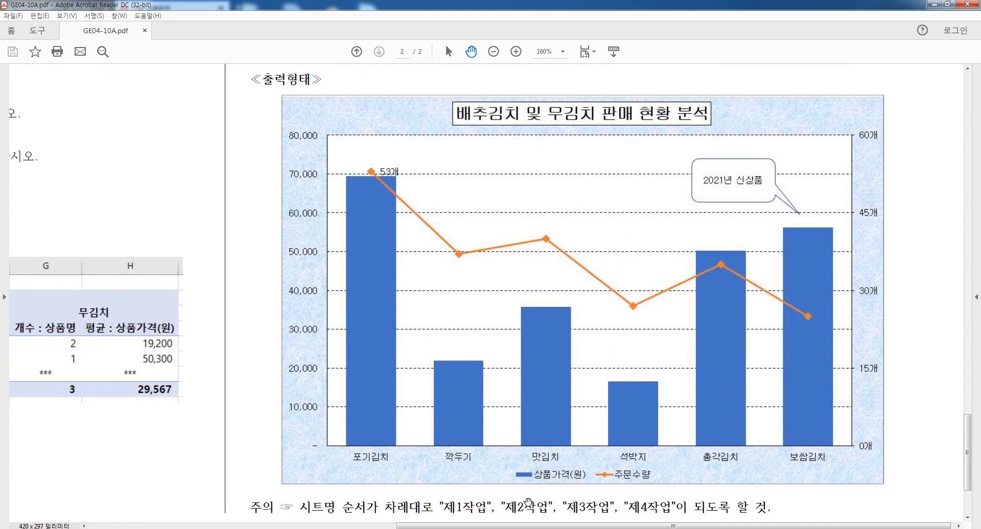
pyautogui.hotkey('alt', 'Tab')
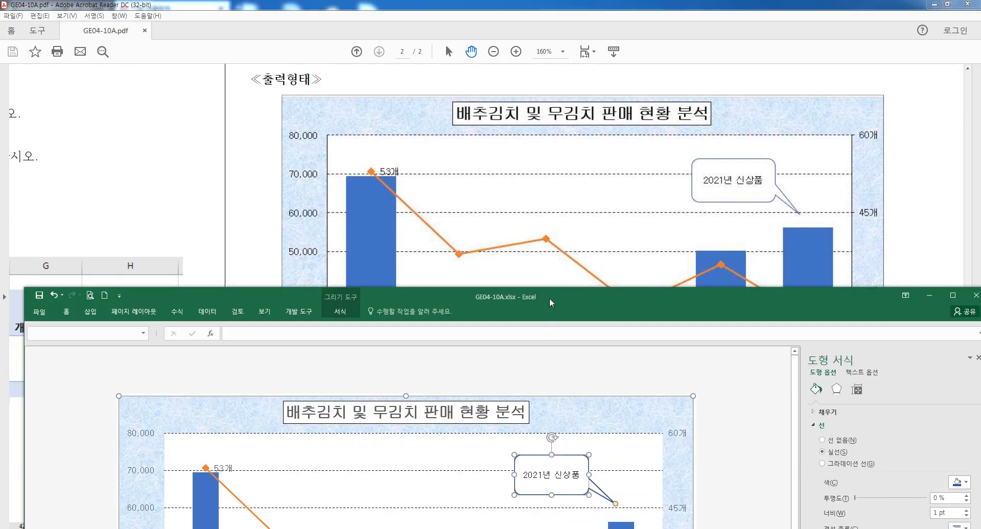
pyautogui.doubleClick(549, 298)
# Set the font color of the primary vertical axis labels to black.
pyautogui.click(607, 183)
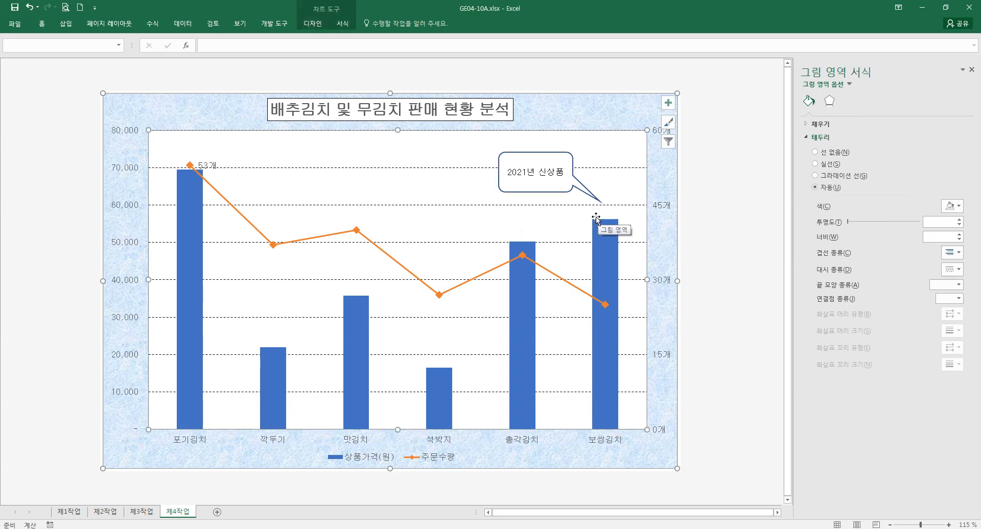
pyautogui.click(133, 244)
pyautogui.click(662, 281)
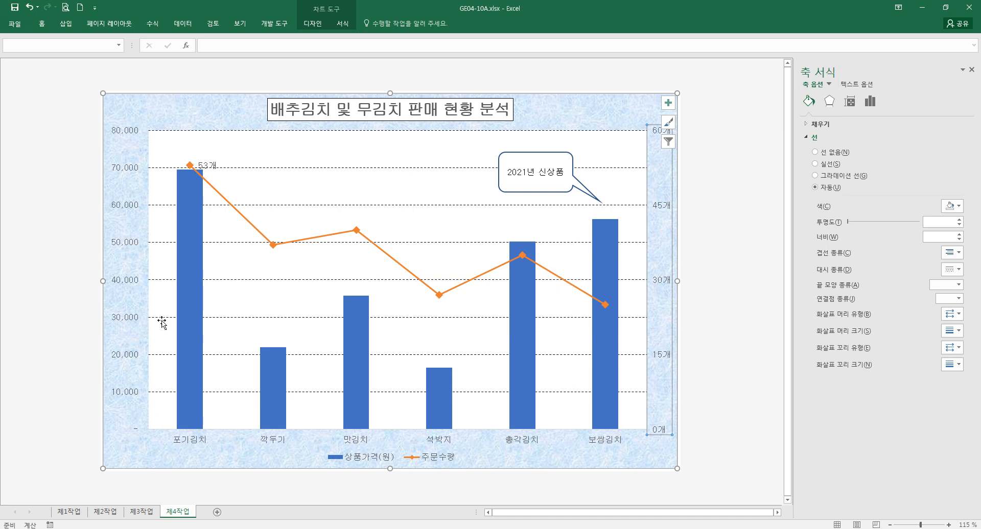
pyautogui.click(132, 174)
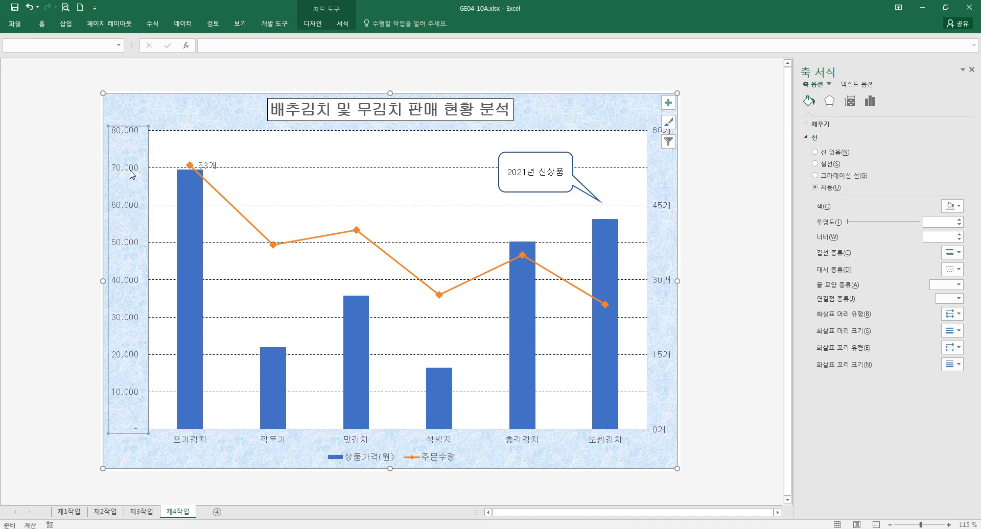
pyautogui.click(42, 24)
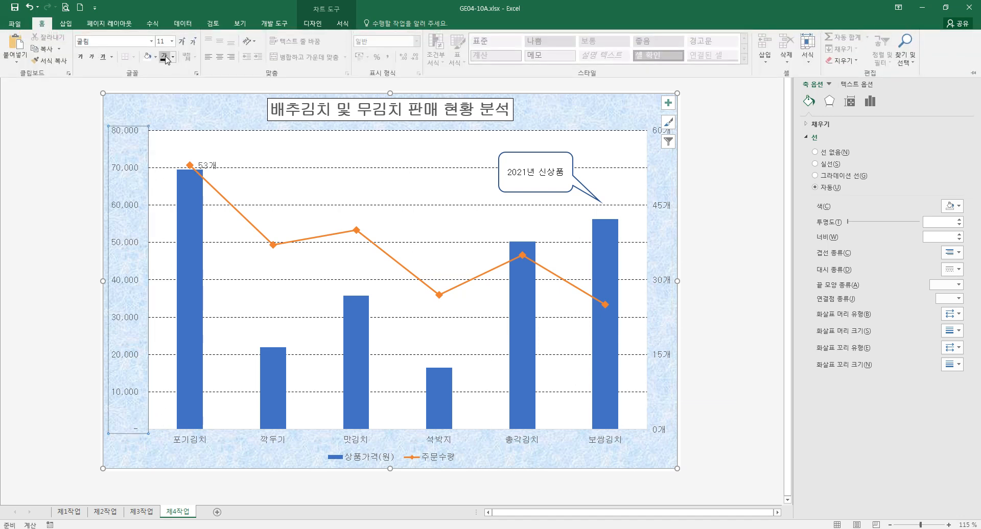
pyautogui.click(166, 61)
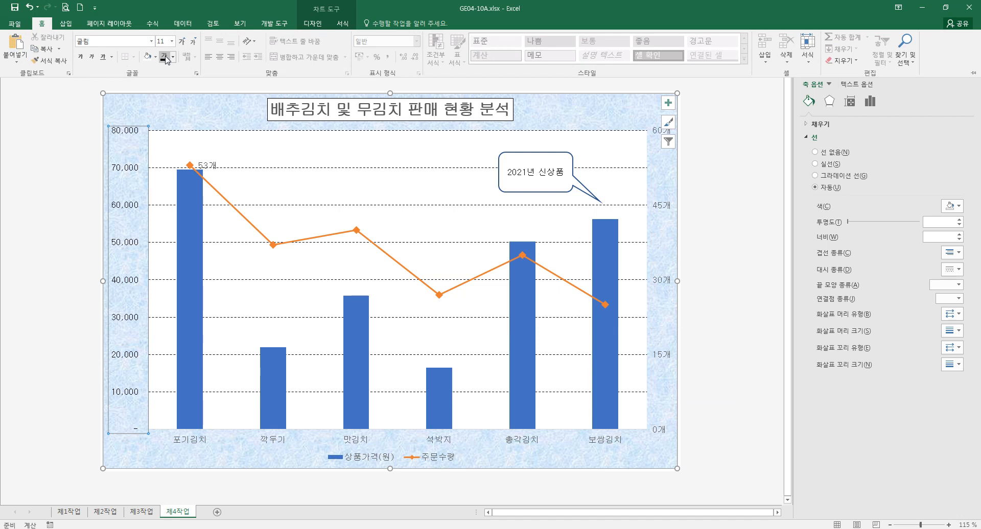
# Set the font color of the secondary vertical axis labels and the horizontal axis labels to black.
pyautogui.click(663, 207)
pyautogui.click(664, 208)
pyautogui.click(42, 24)
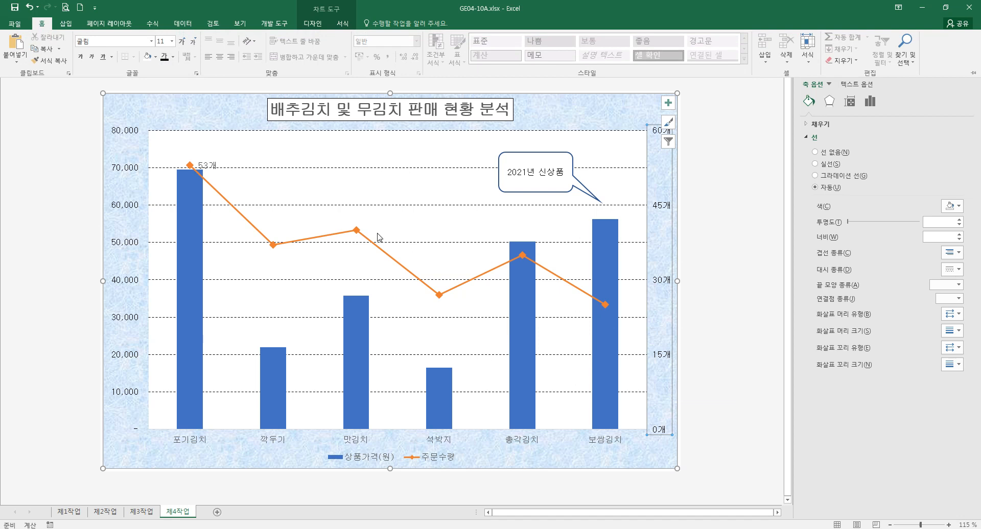
pyautogui.click(616, 447)
pyautogui.click(613, 443)
pyautogui.click(42, 23)
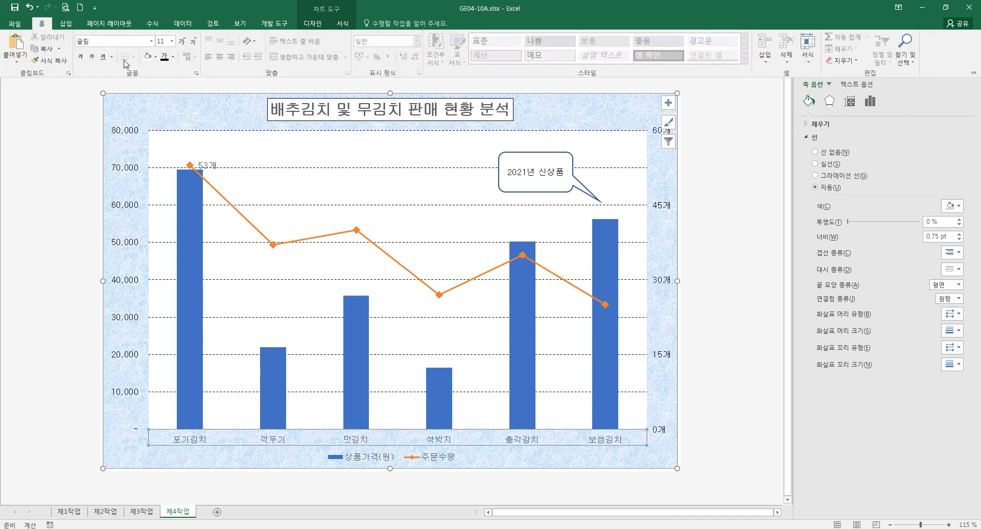
pyautogui.click(65, 215)
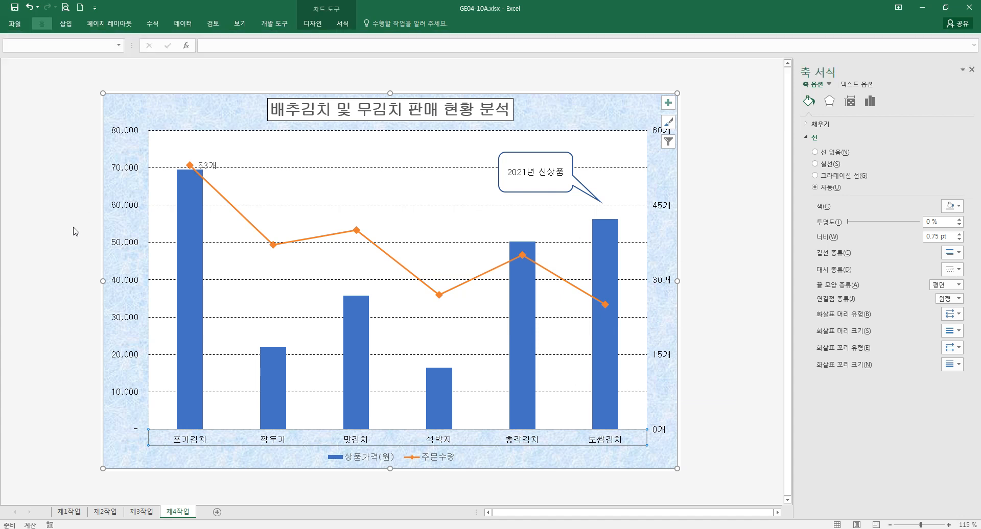
# Set the line color of the primary vertical axis and the horizontal axis to black.
pyautogui.click(134, 249)
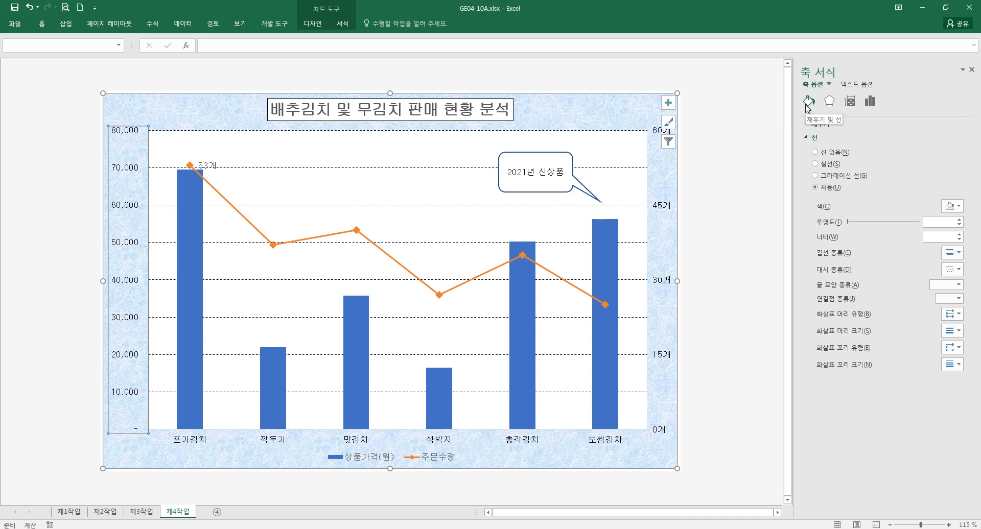
pyautogui.click(958, 207)
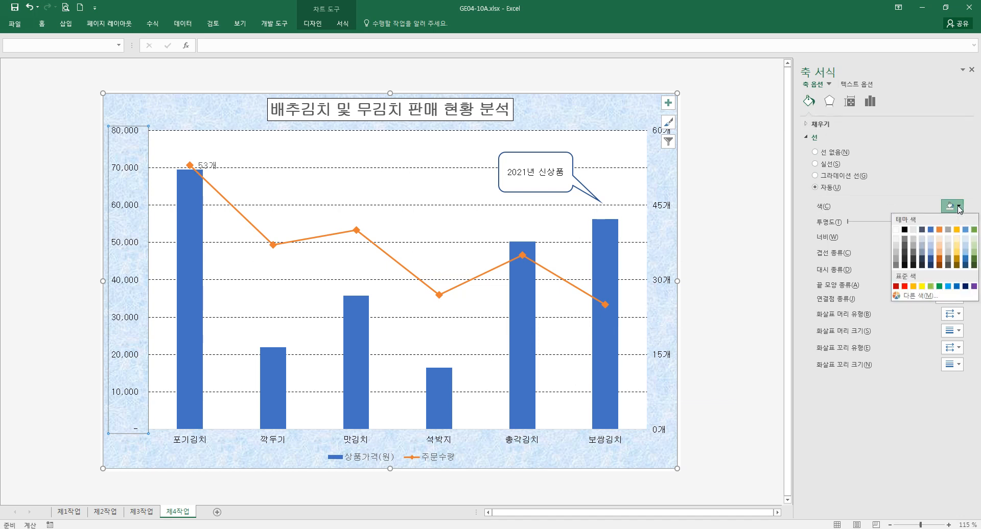
pyautogui.click(906, 230)
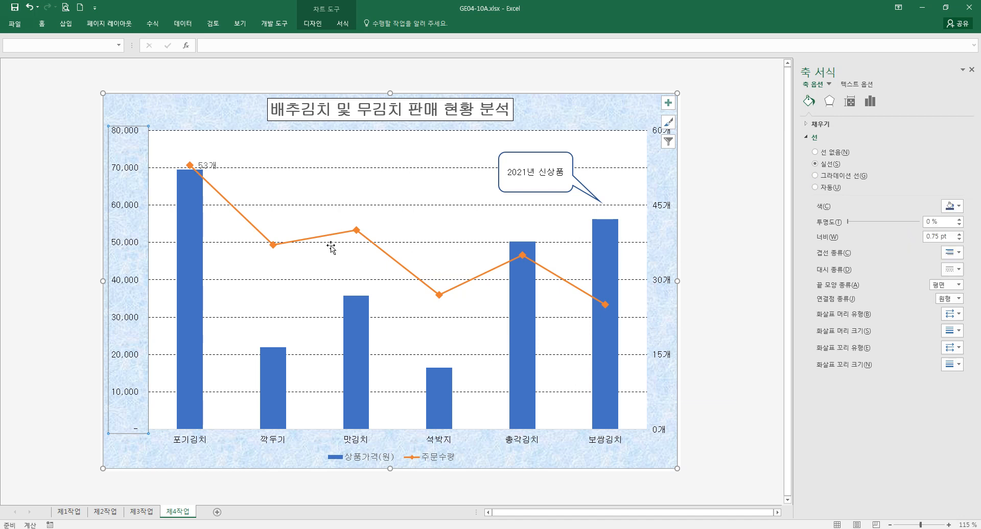
pyautogui.click(171, 231)
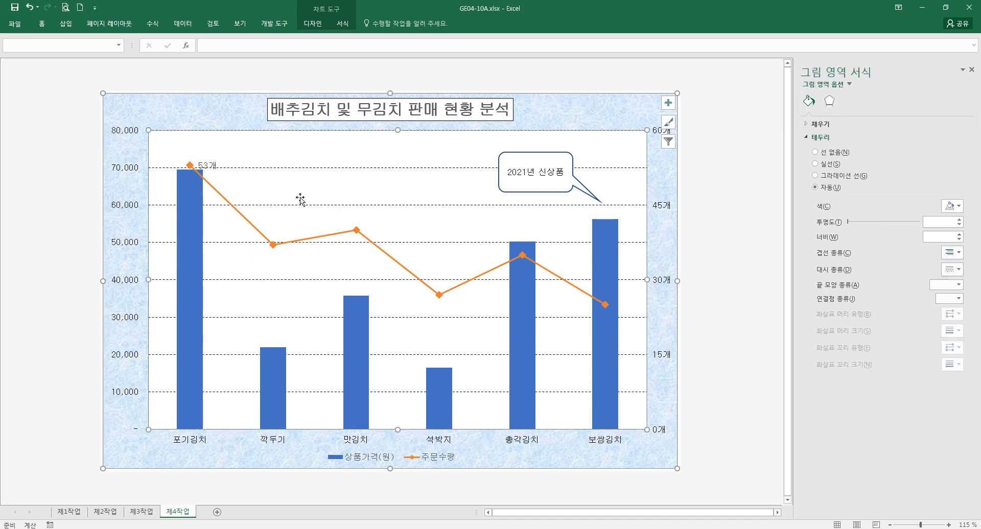
pyautogui.click(359, 445)
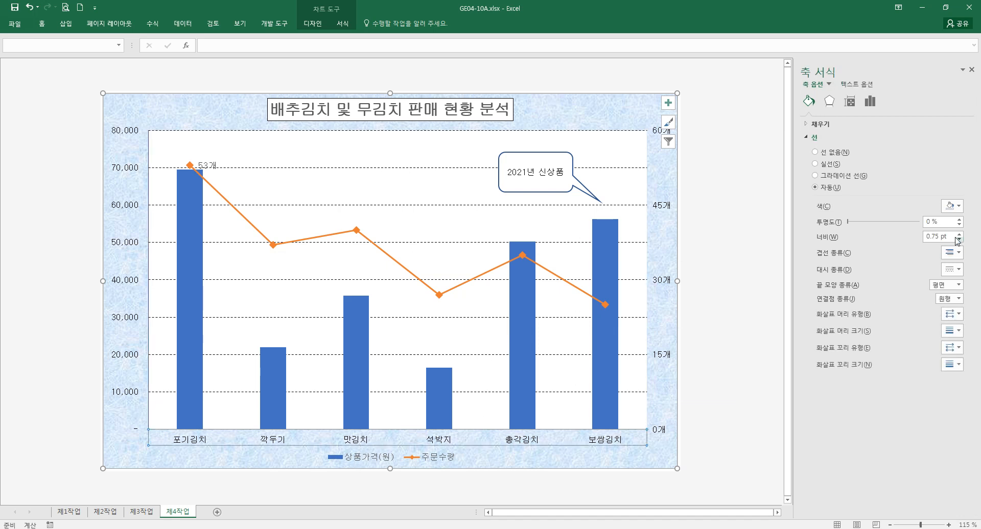
pyautogui.click(959, 207)
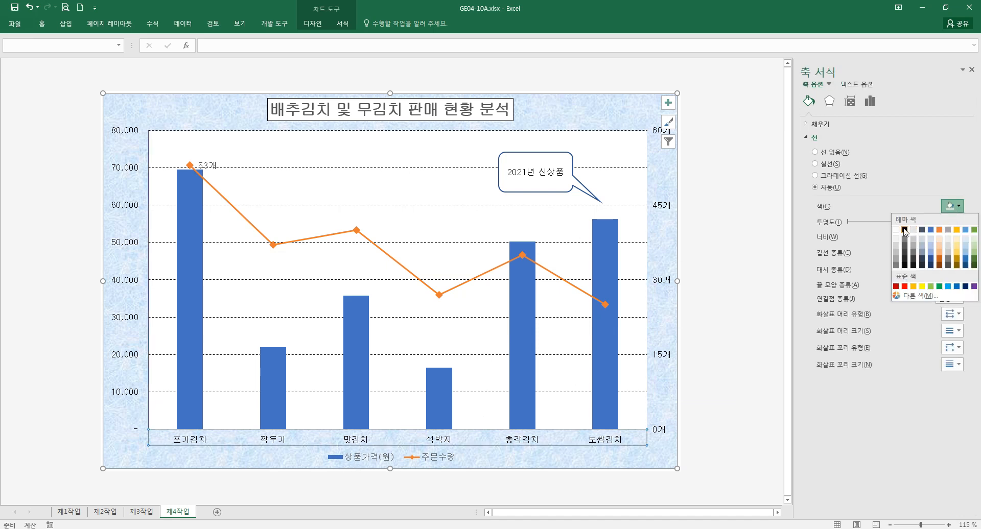
pyautogui.click(922, 230)
pyautogui.click(762, 363)
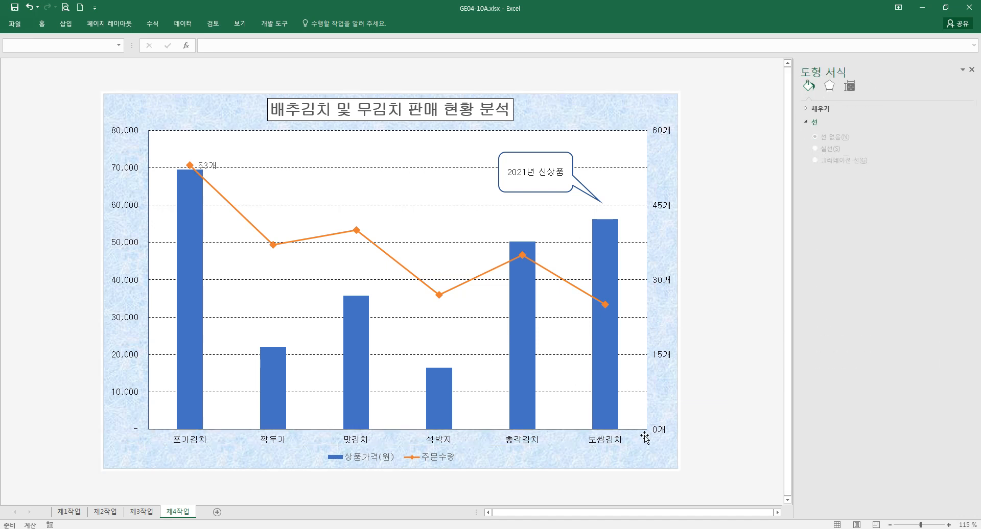
# Undo and restore the horizontal axis line color to compare the line before and after.
pyautogui.hotkey('ctrl', 'z')
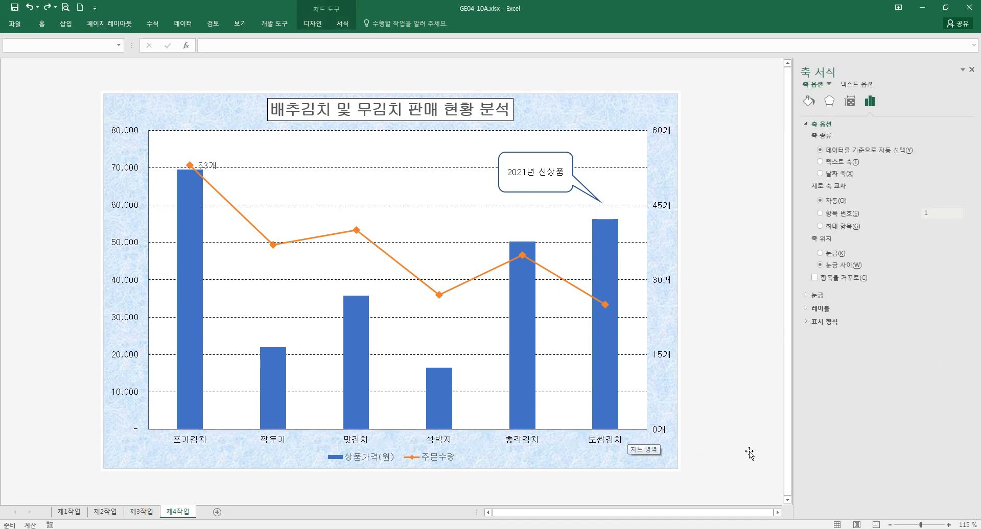
pyautogui.click(746, 451)
pyautogui.click(652, 443)
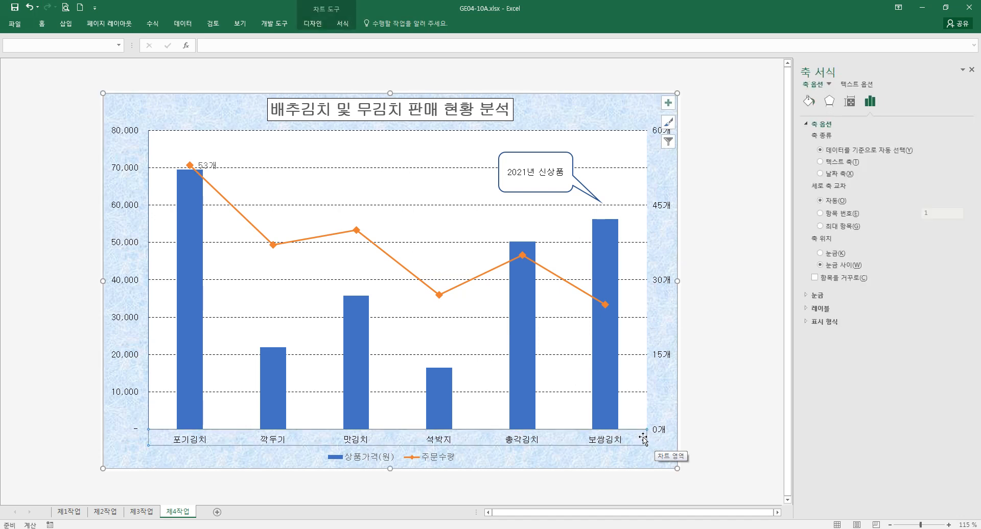
pyautogui.click(728, 461)
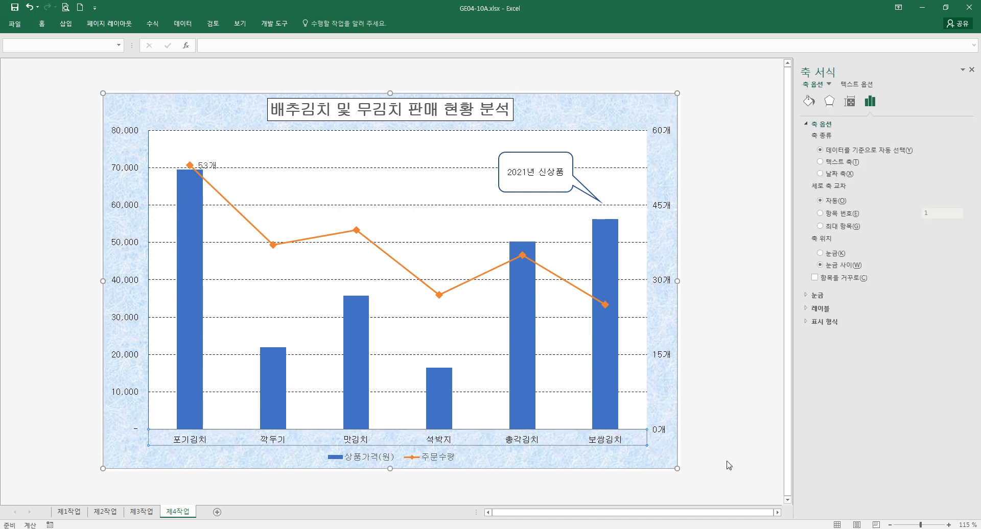
# Set the secondary vertical axis line color to black.
pyautogui.click(669, 360)
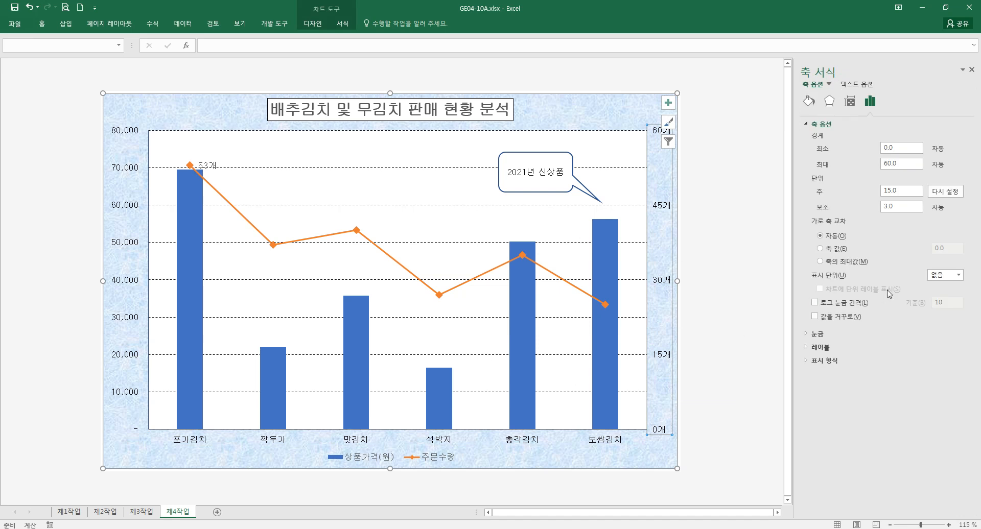
pyautogui.click(809, 101)
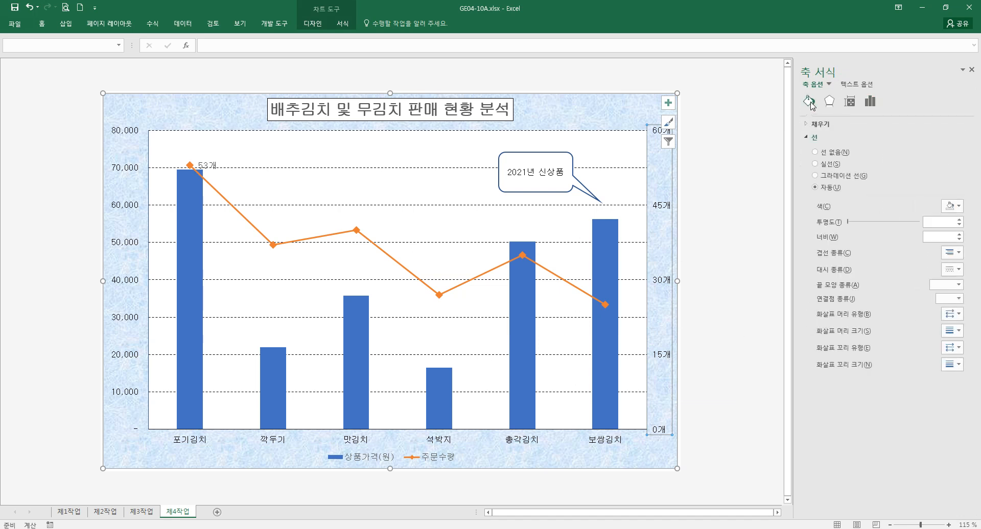
pyautogui.click(958, 206)
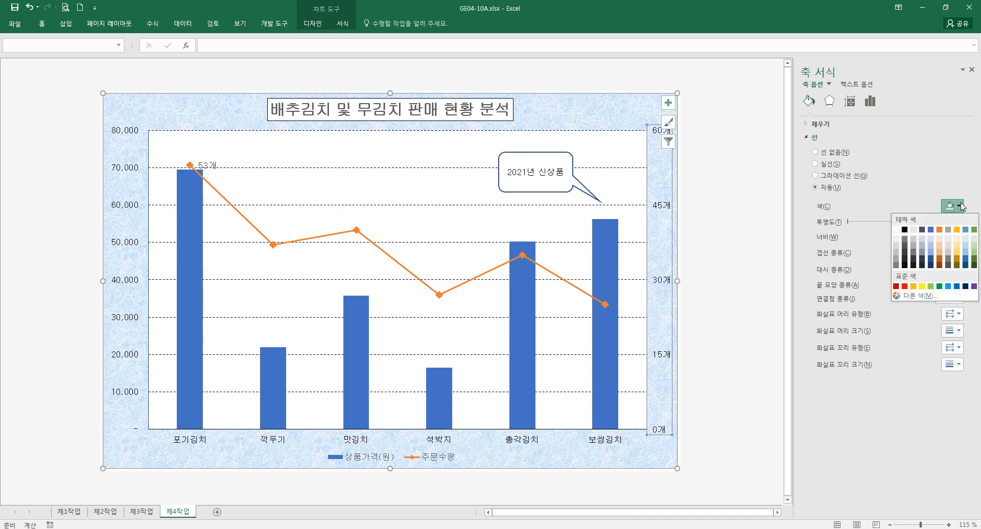
pyautogui.click(904, 230)
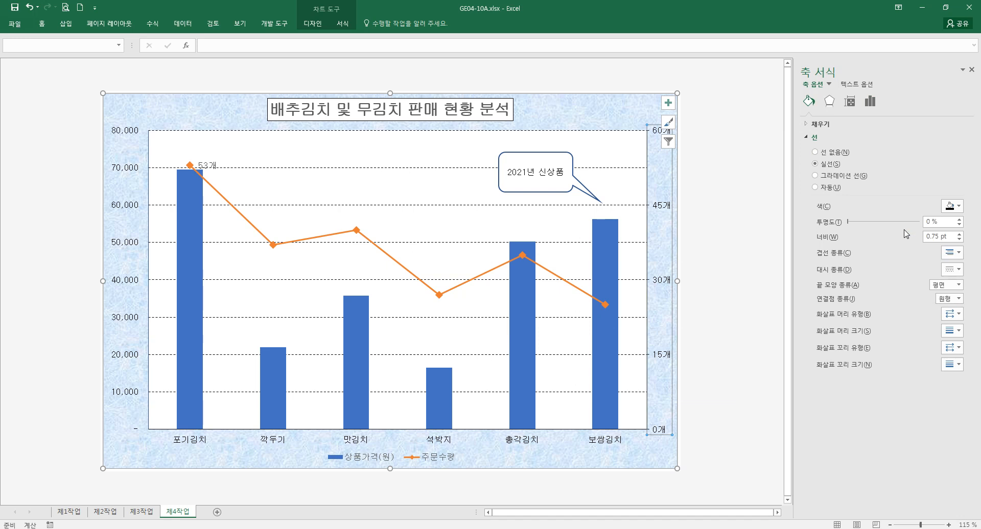
pyautogui.click(756, 299)
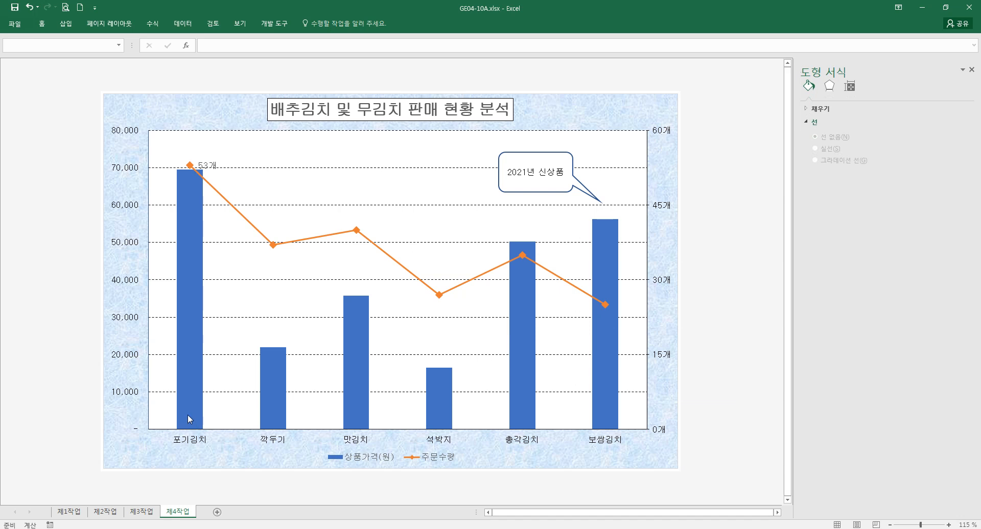
# Set the chart title's border color to black.
pyautogui.click(127, 178)
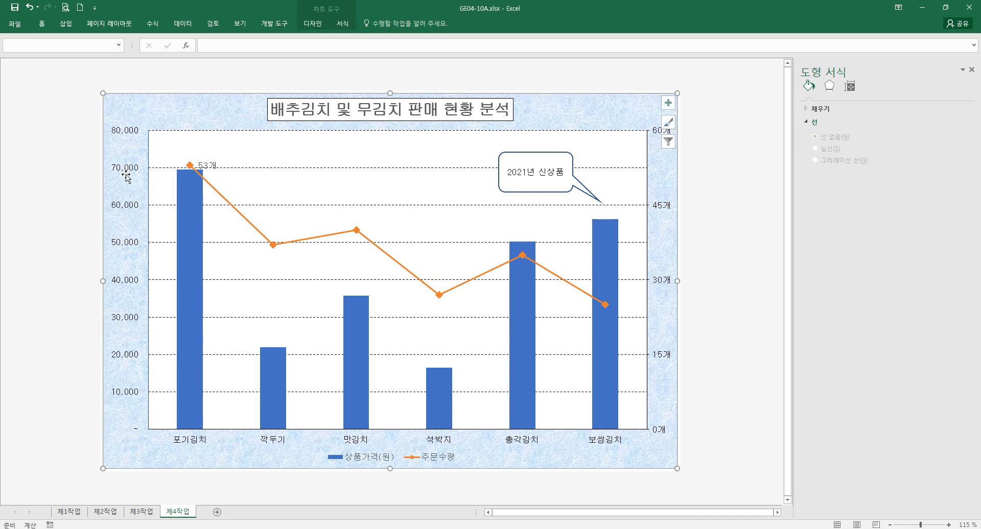
pyautogui.click(352, 108)
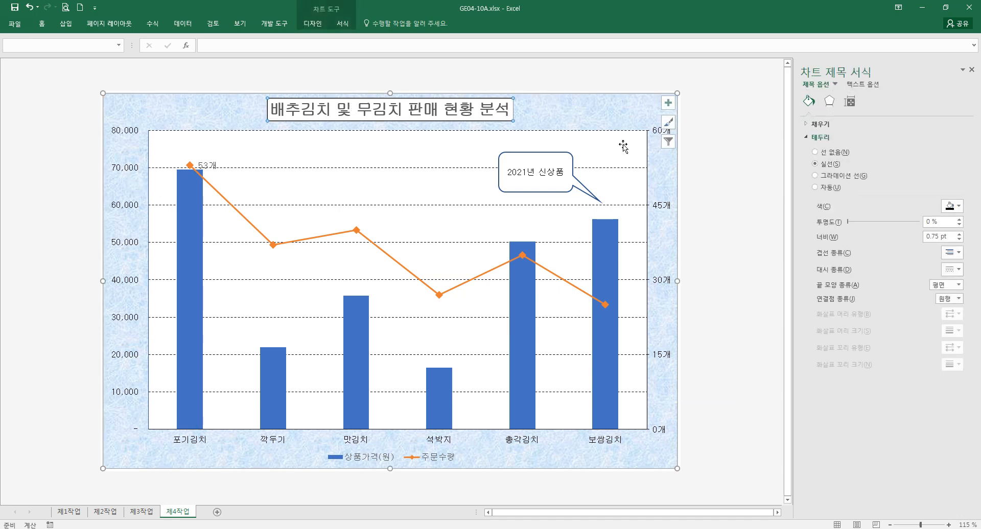
pyautogui.click(952, 206)
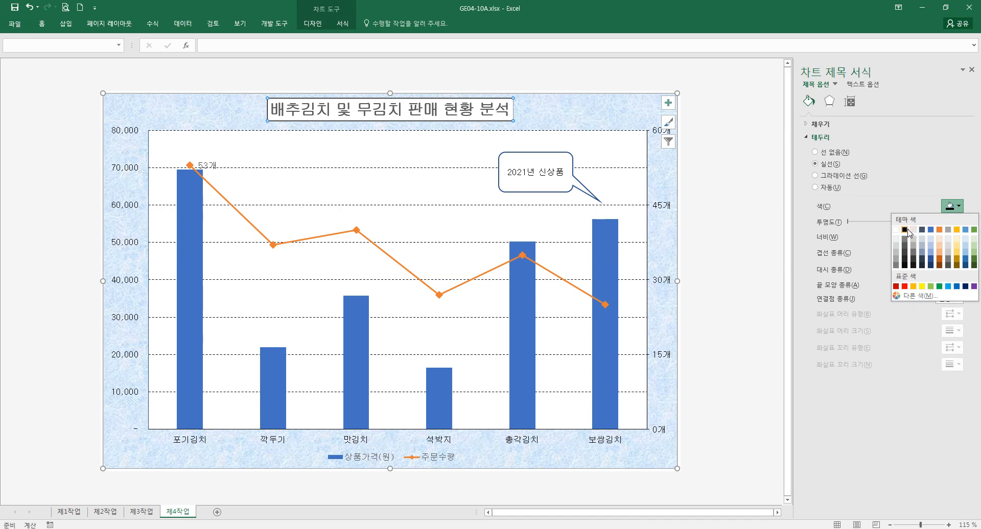
pyautogui.click(905, 231)
pyautogui.click(763, 217)
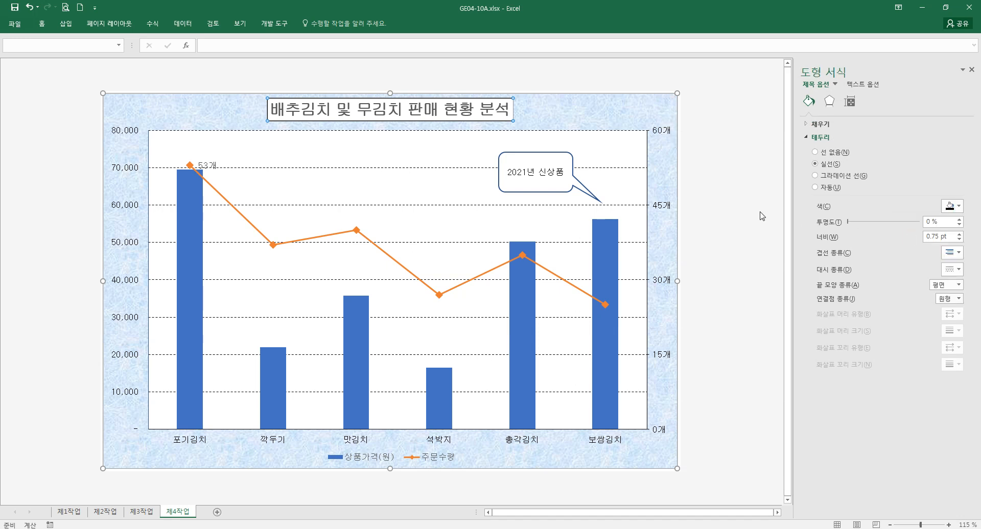
pyautogui.click(540, 114)
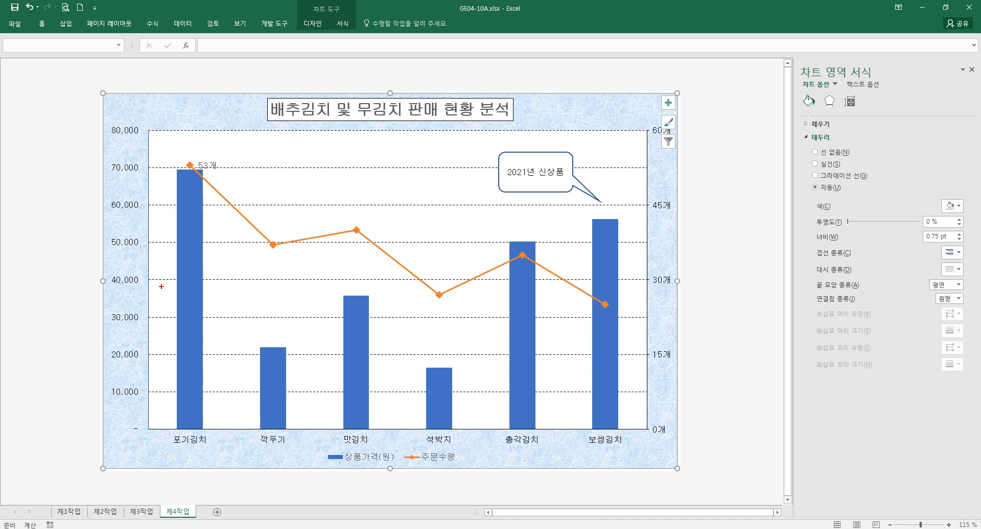
pyautogui.moveTo(144, 126); pyautogui.dragTo(654, 437)
pyautogui.moveTo(640, 115); pyautogui.dragTo(649, 440)
pyautogui.moveTo(649, 116); pyautogui.dragTo(670, 435)
pyautogui.moveTo(98, 120); pyautogui.dragTo(640, 447)
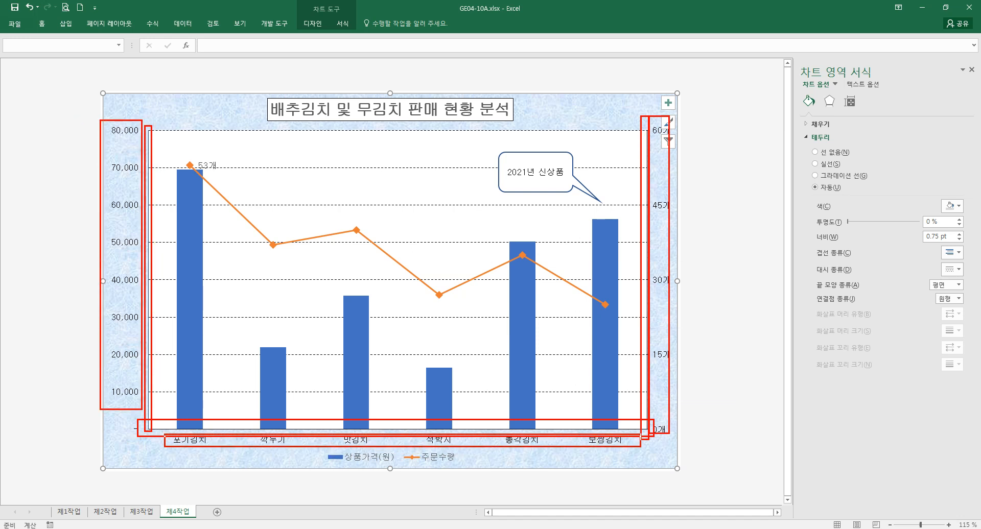
pyautogui.press('Escape')
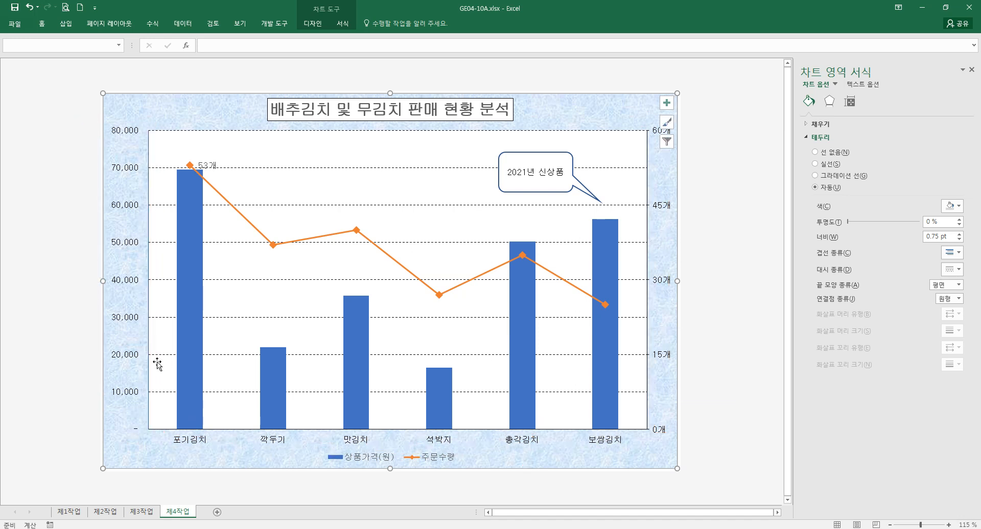
# Set the font color of the chart legend's text to black.
pyautogui.click(354, 465)
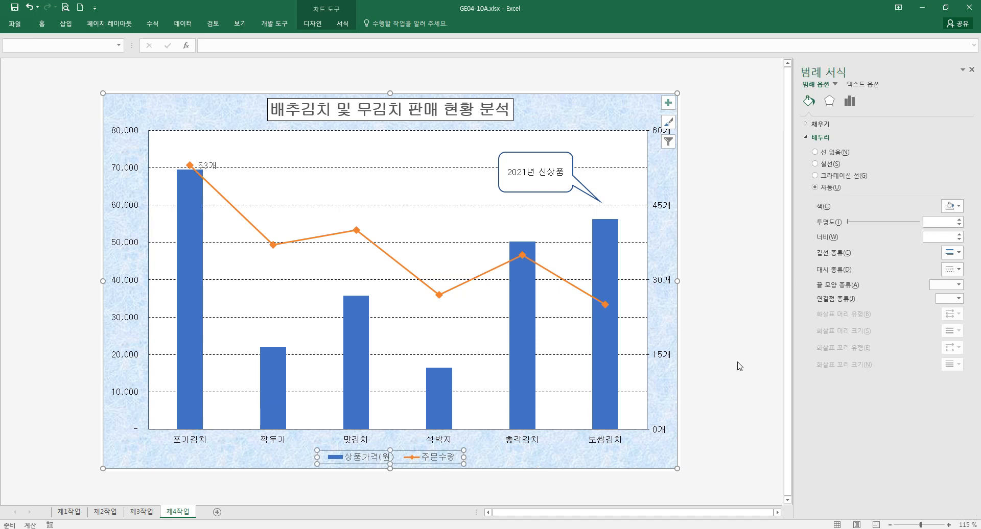
pyautogui.click(42, 23)
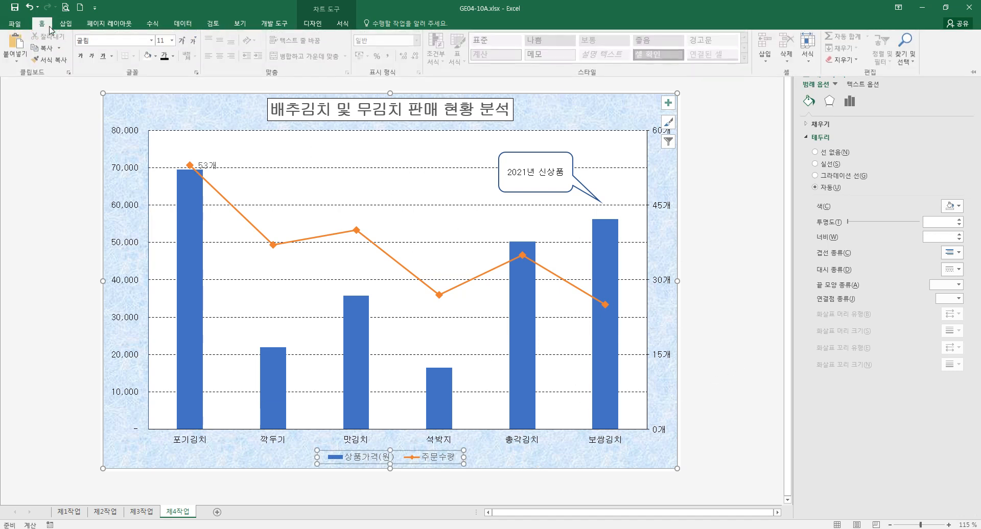
pyautogui.click(734, 276)
pyautogui.click(507, 456)
pyautogui.click(454, 460)
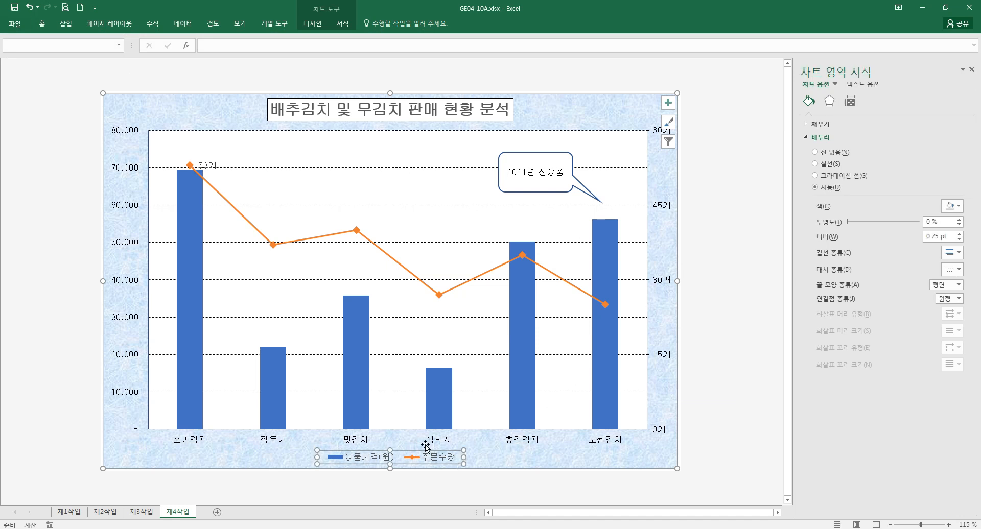
pyautogui.click(42, 23)
pyautogui.click(162, 57)
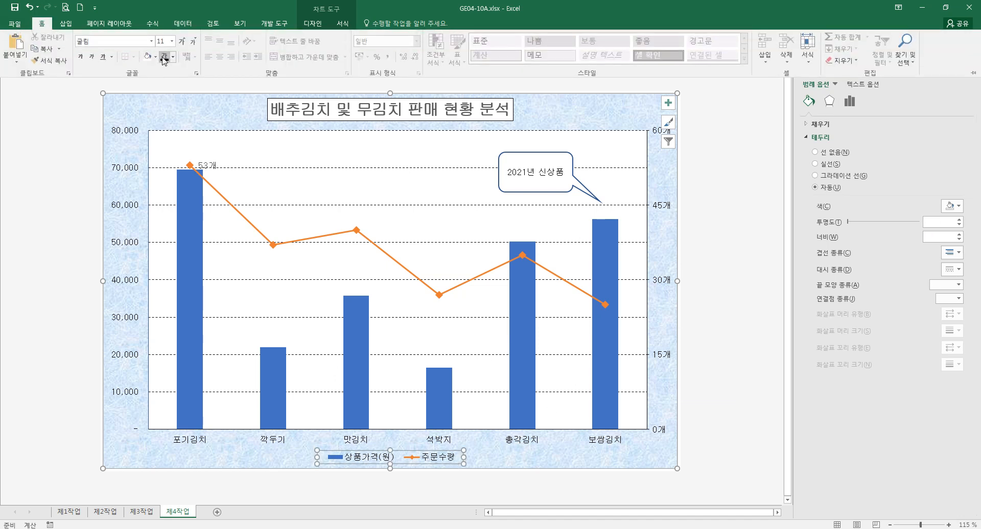
pyautogui.click(89, 213)
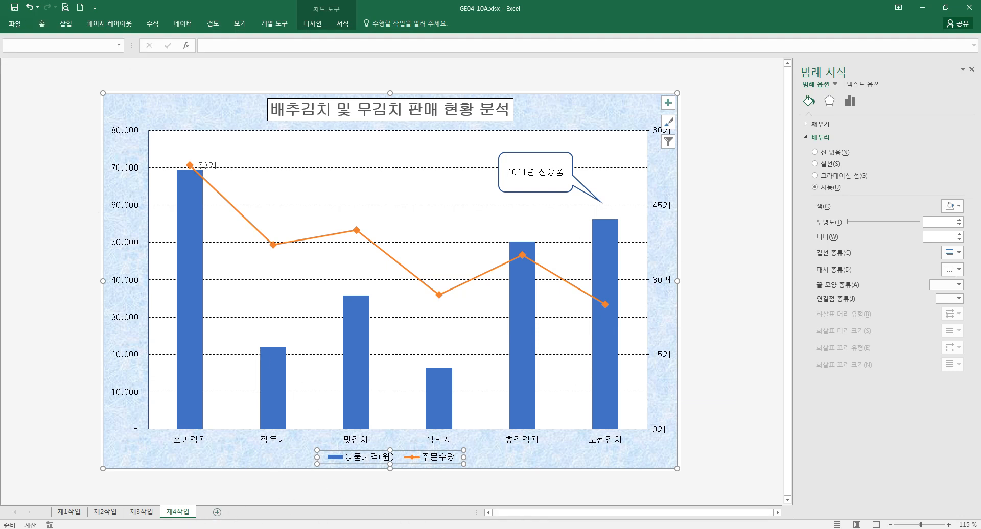
# Compare the chart with the sample output in the PDF and return to the Excel window.
pyautogui.hotkey('alt', 'Tab')
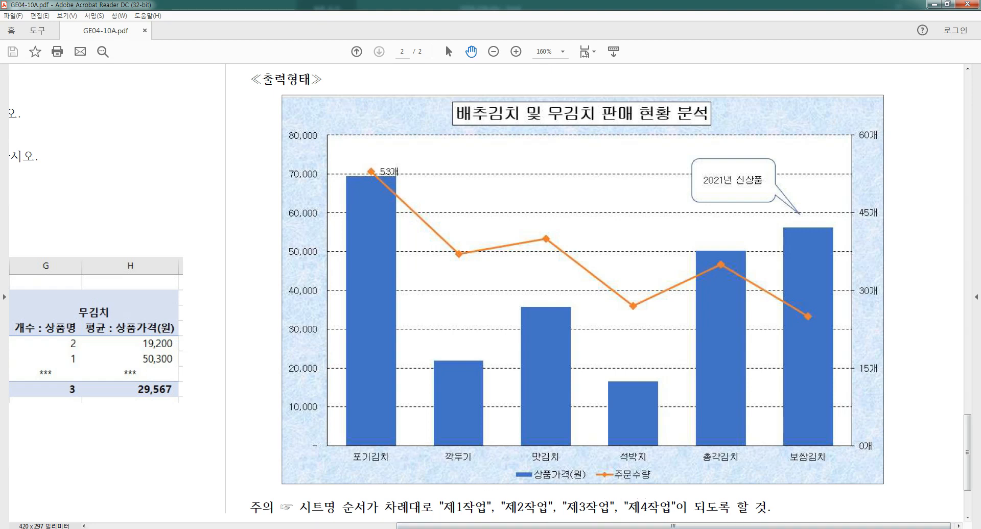
pyautogui.moveTo(521, 526)
pyautogui.click(520, 483)
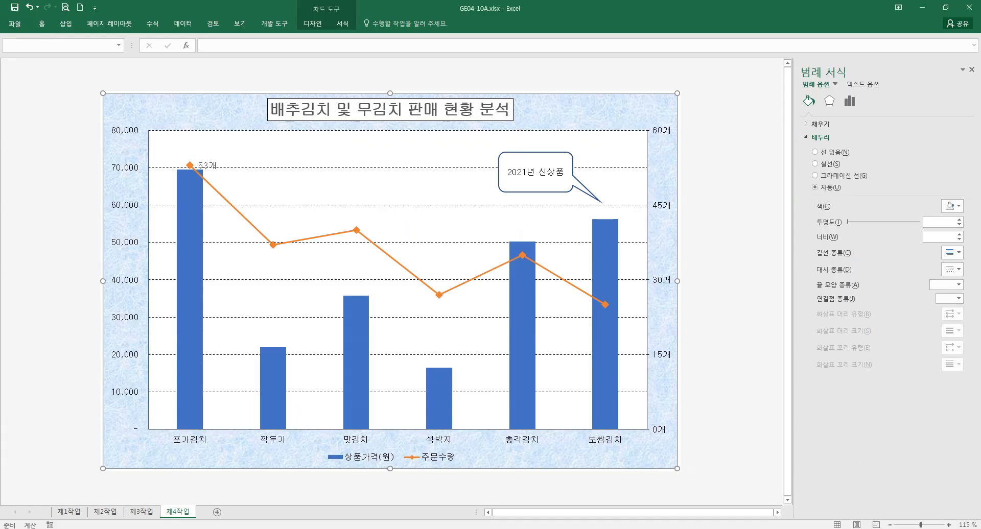
pyautogui.click(546, 198)
pyautogui.click(43, 25)
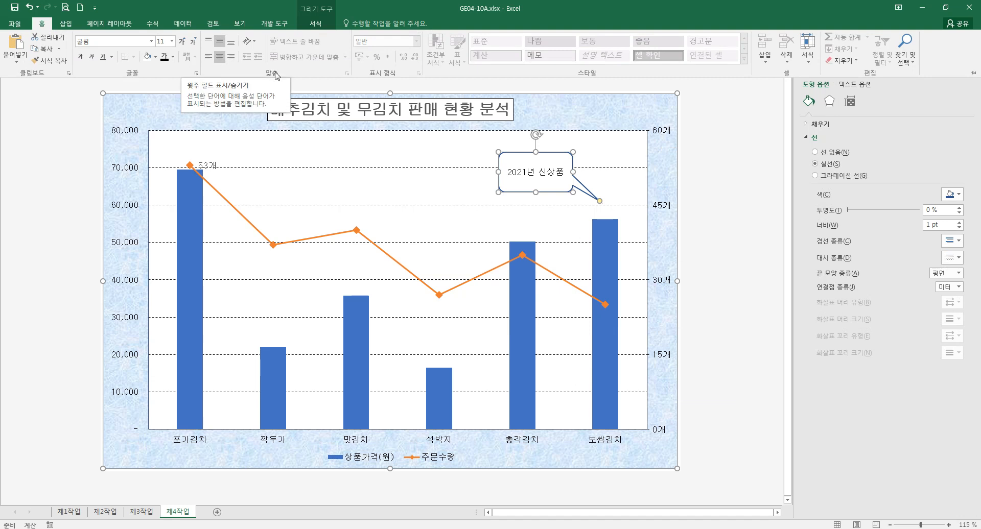
pyautogui.hotkey('ctrl', 'F1')
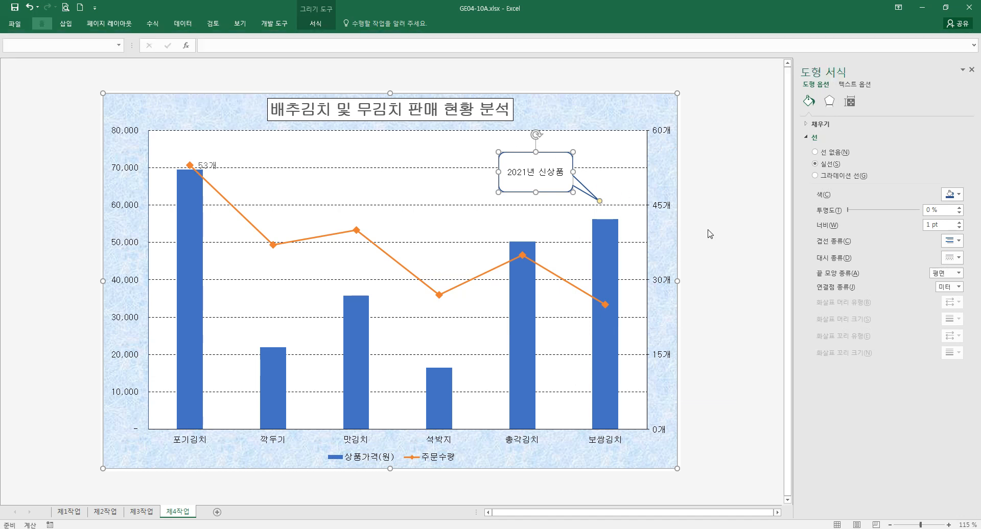
pyautogui.click(706, 282)
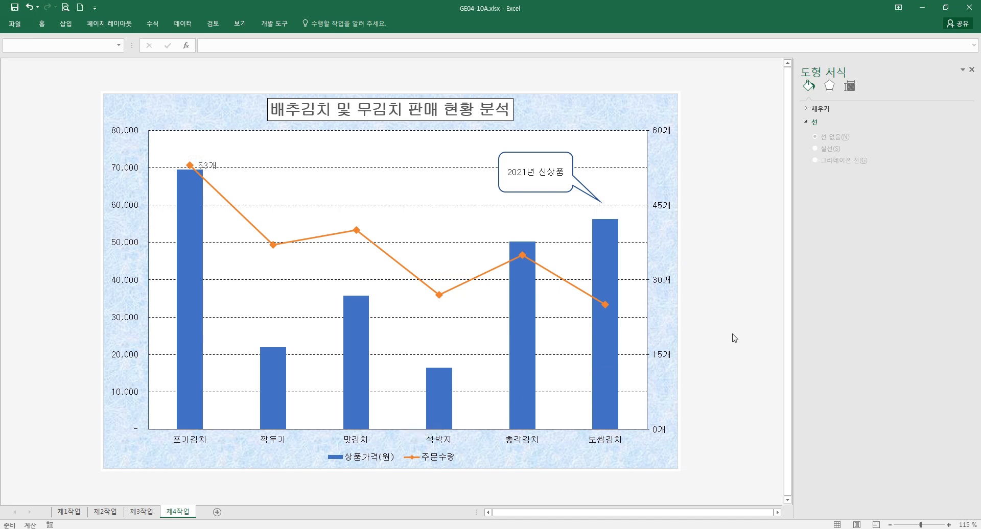
# Reduce the height of the 2021년 신상품 callout slightly from its upper and lower edges.
pyautogui.click(540, 190)
pyautogui.moveTo(537, 187); pyautogui.dragTo(538, 191)
pyautogui.moveTo(535, 153); pyautogui.dragTo(537, 157)
pyautogui.click(731, 194)
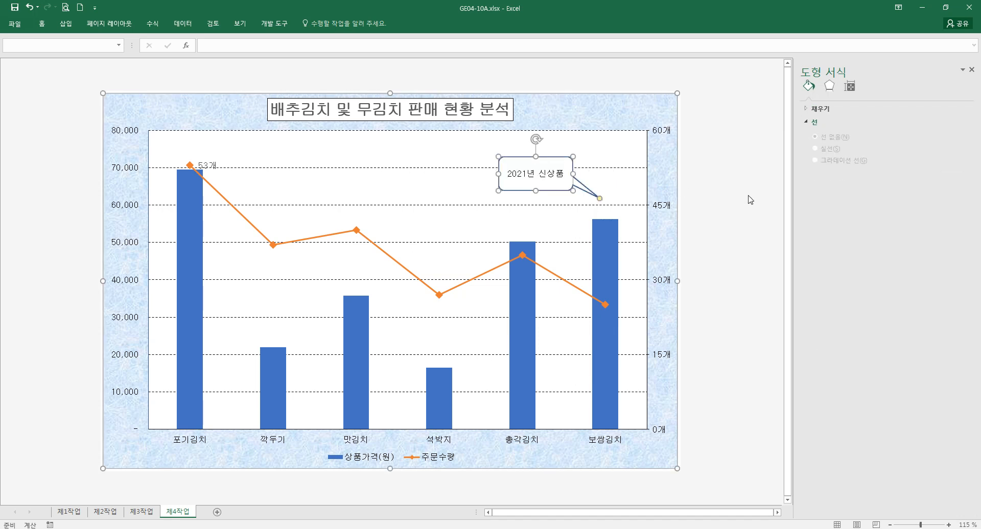